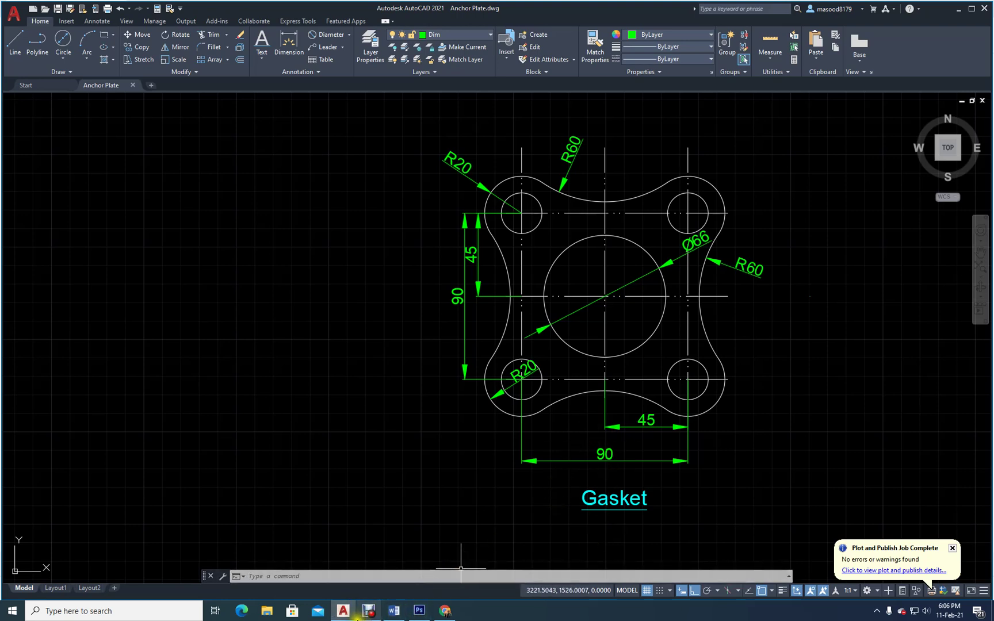
Make the Text layer the current layer.
mouse_move(343, 613)
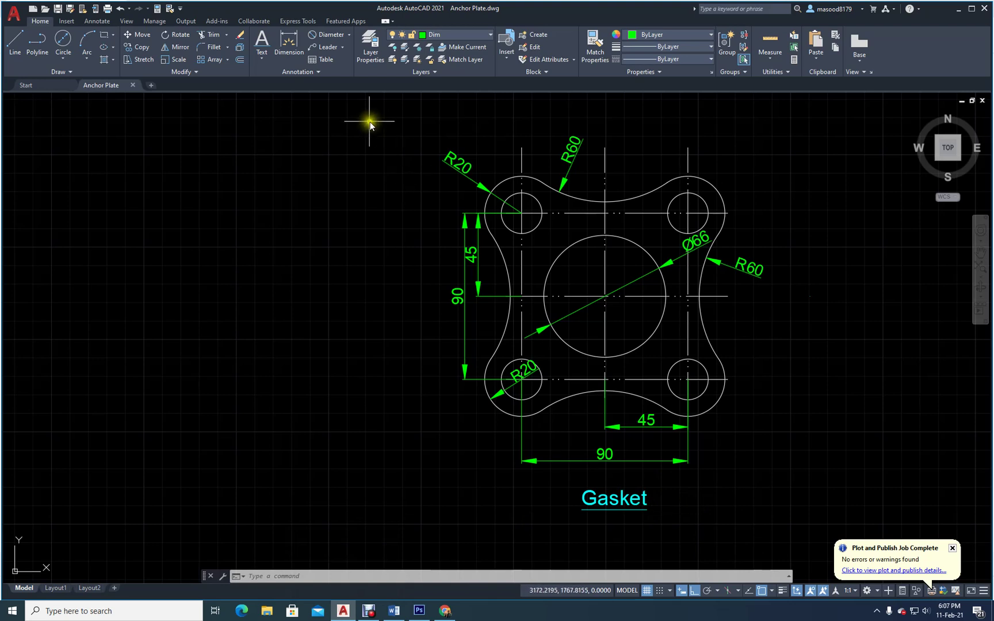
left_click(492, 36)
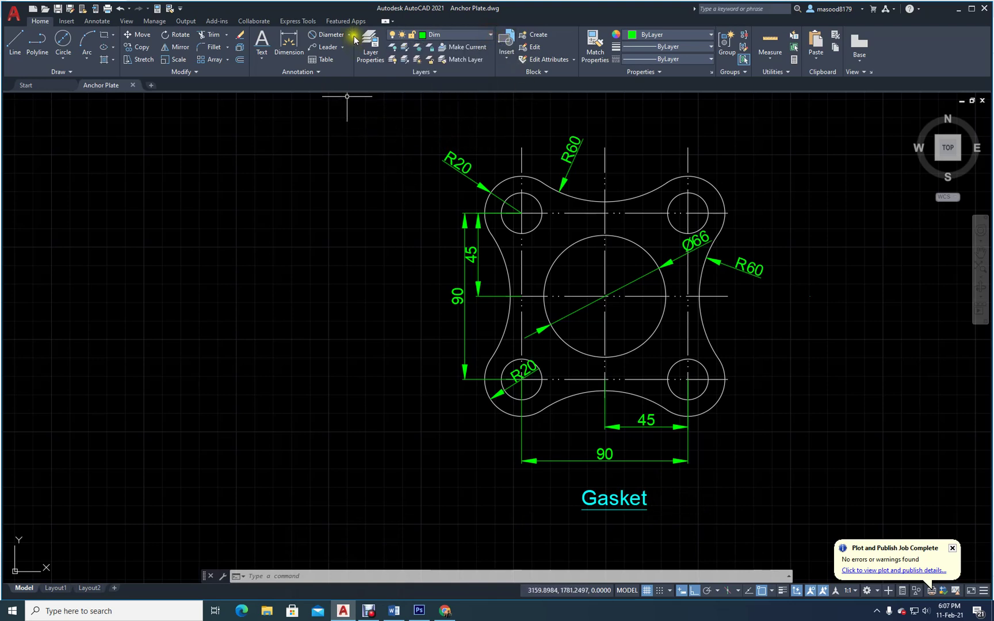
left_click(368, 44)
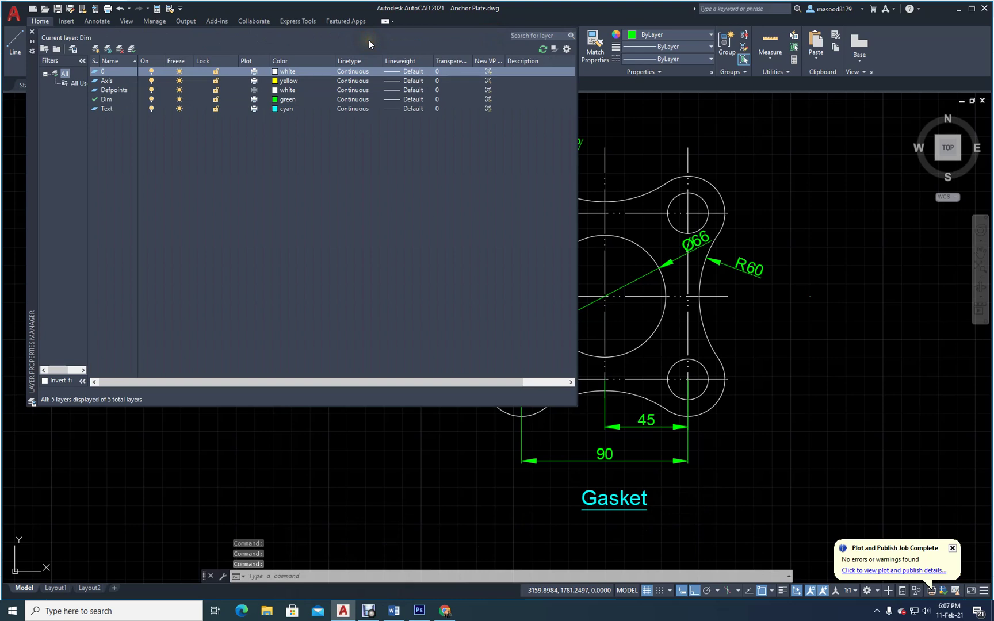
left_click(111, 109)
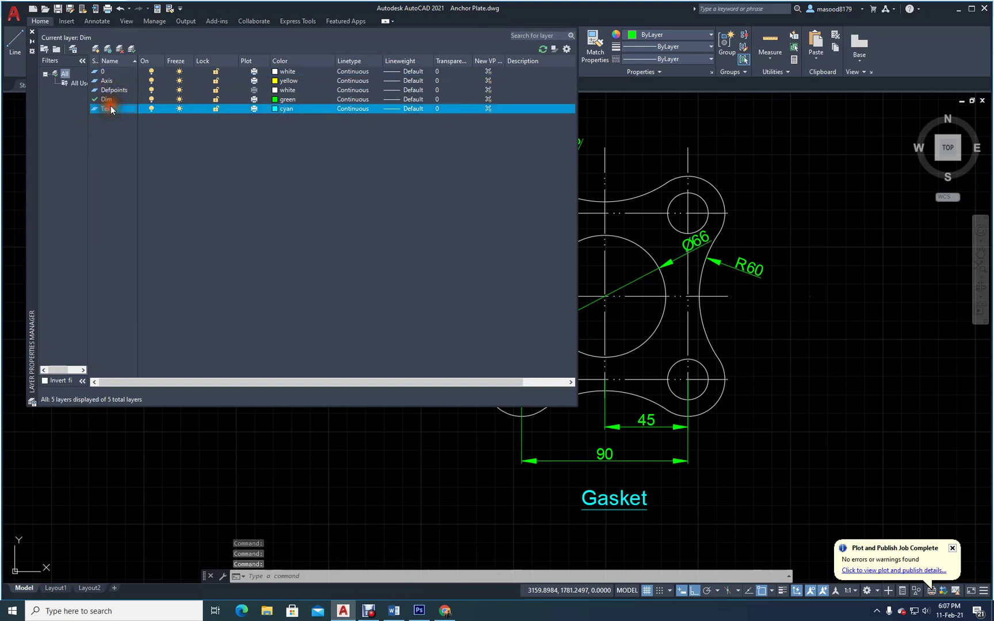
double_click(111, 109)
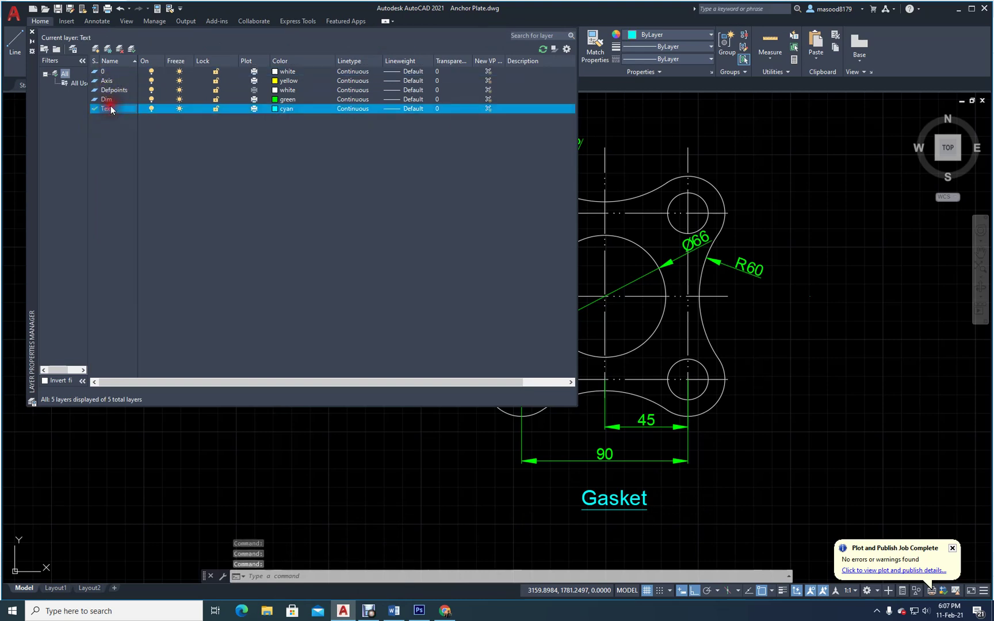
left_click(32, 32)
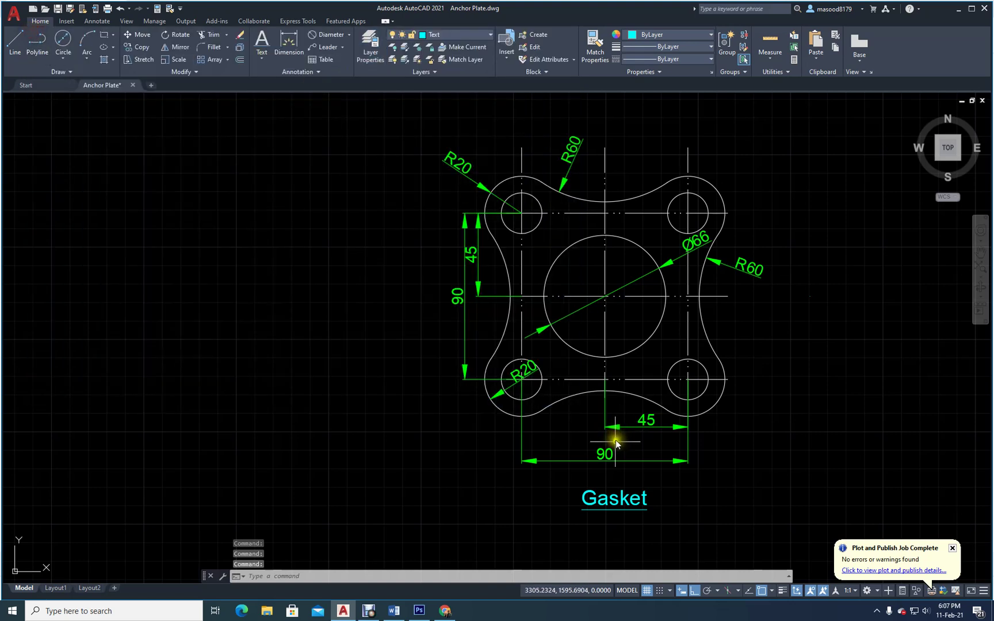
Replace the title text "Gasket" below the part with "Anchor Plate".
double_click(608, 504)
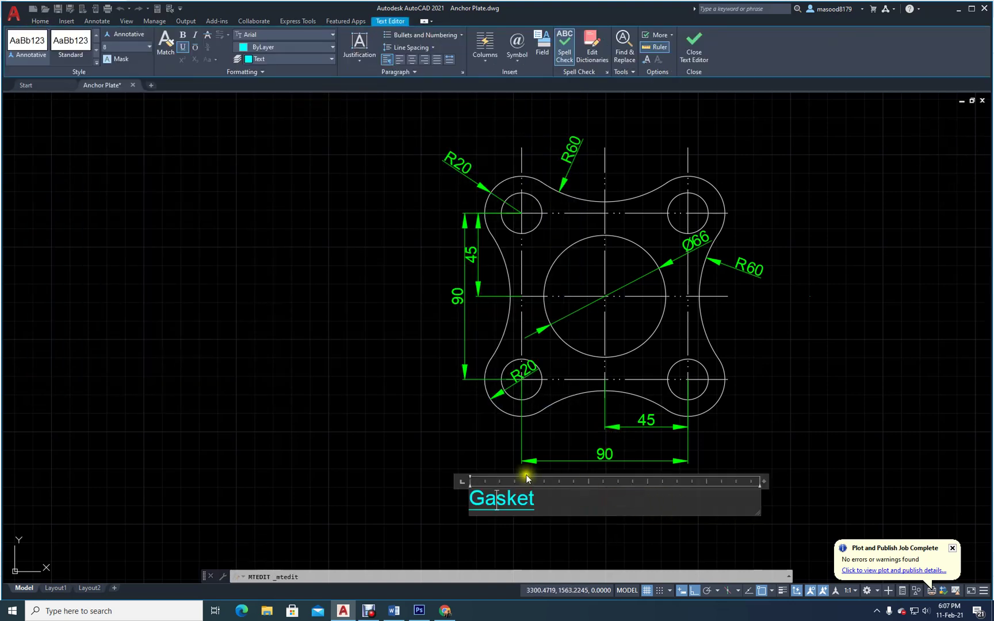
left_click_drag(539, 498, 473, 508)
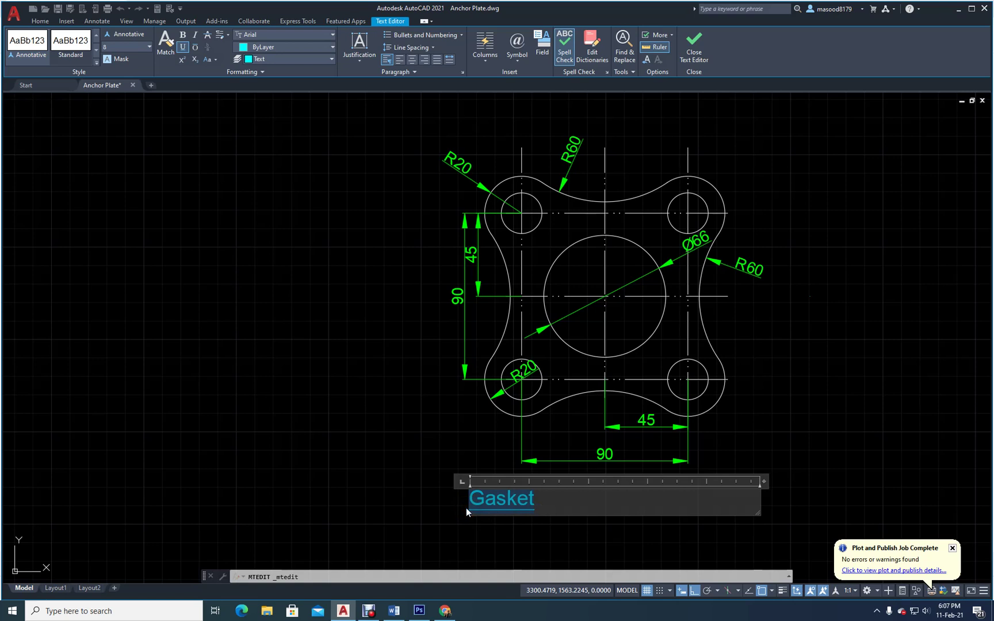
type("Anchor Plate")
left_click(343, 472)
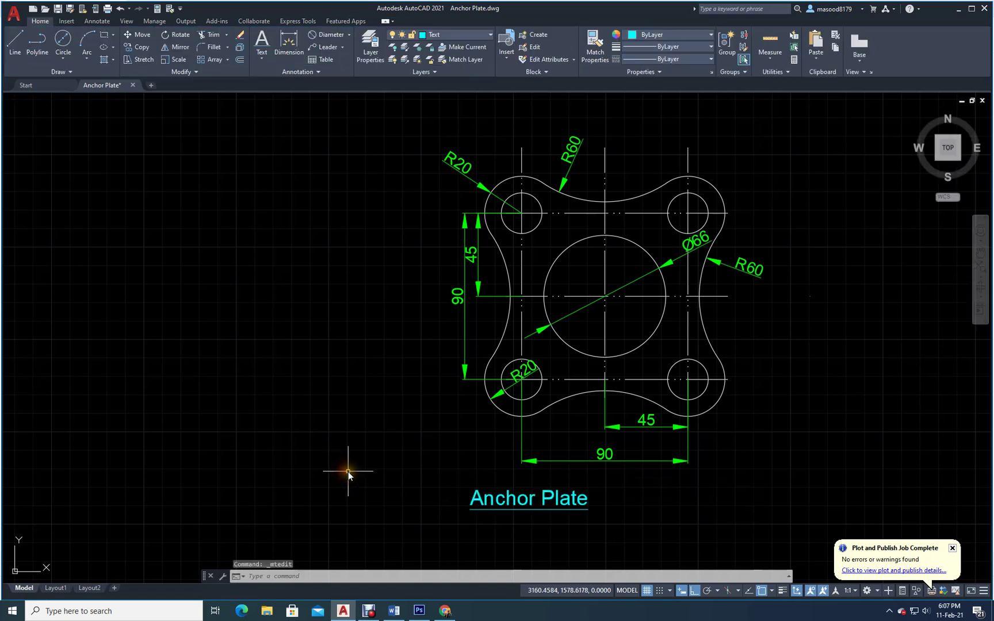
Move the Anchor Plate title horizontally about 34 units to the right so it sits beneath the plate.
left_click(138, 35)
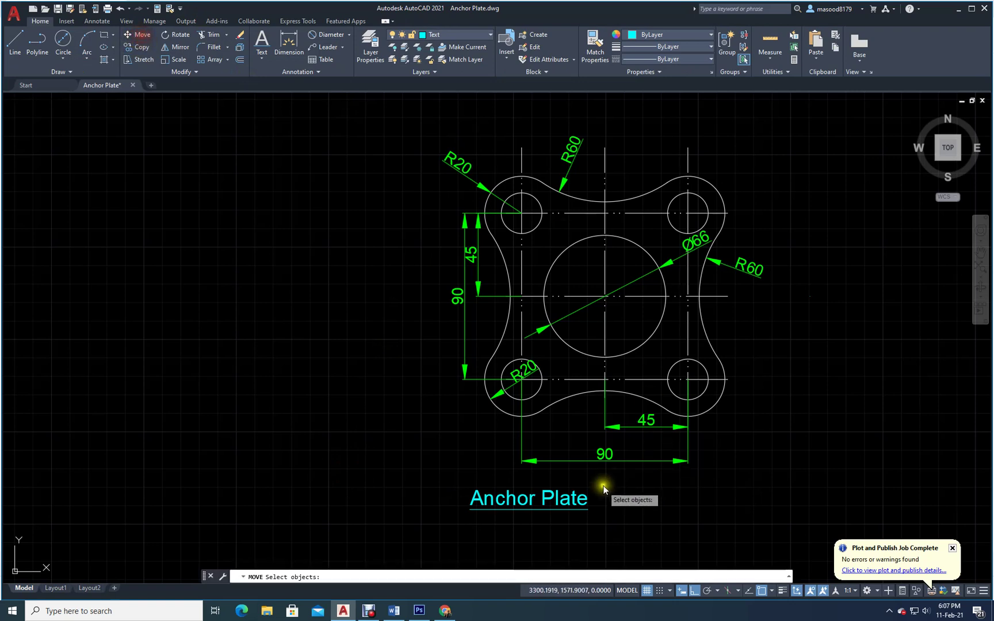
left_click(555, 495)
key("Return")
left_click(555, 496)
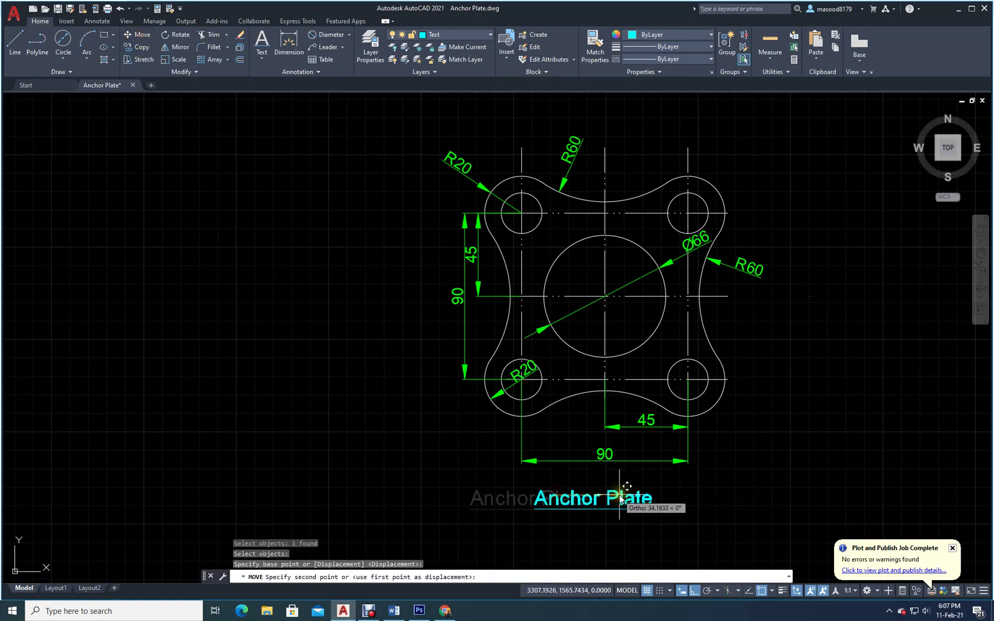
left_click(620, 498)
key("Escape")
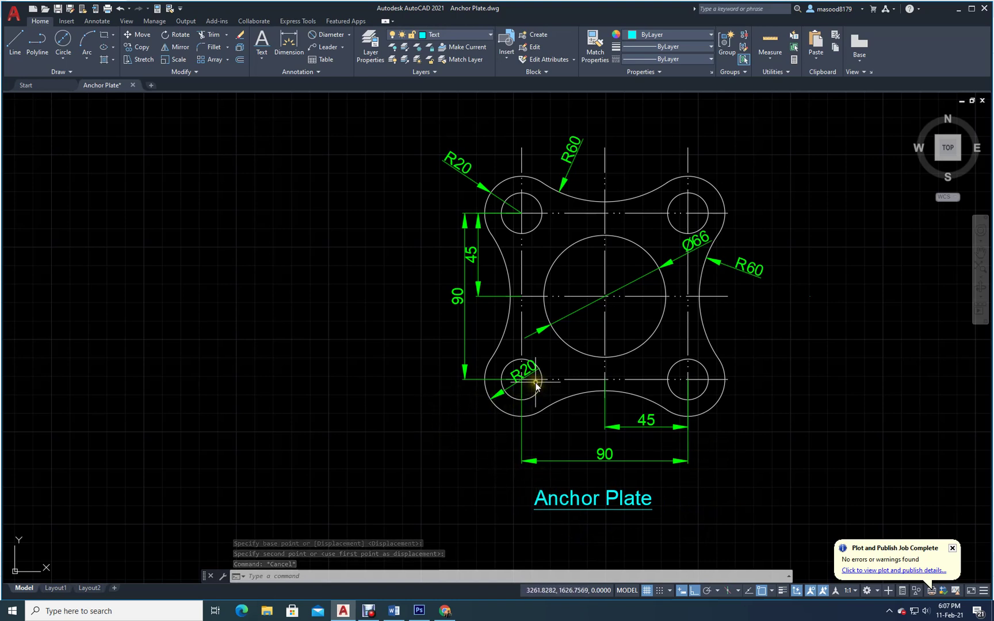
Create a new drawing and set its model space limits from 0,0 to 150,150, zoomed to extents.
left_click(151, 85)
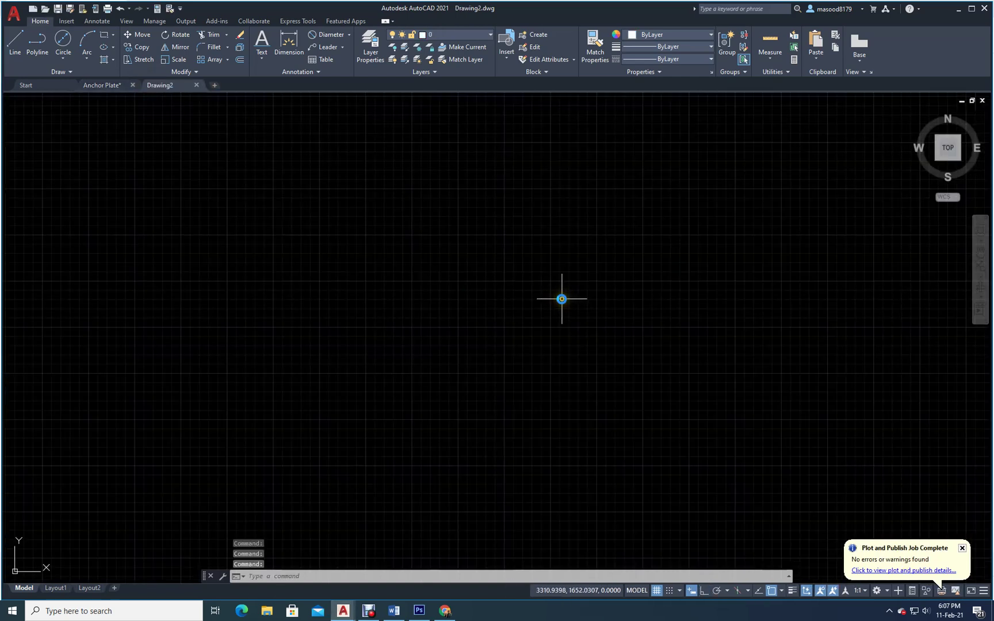
type("LI")
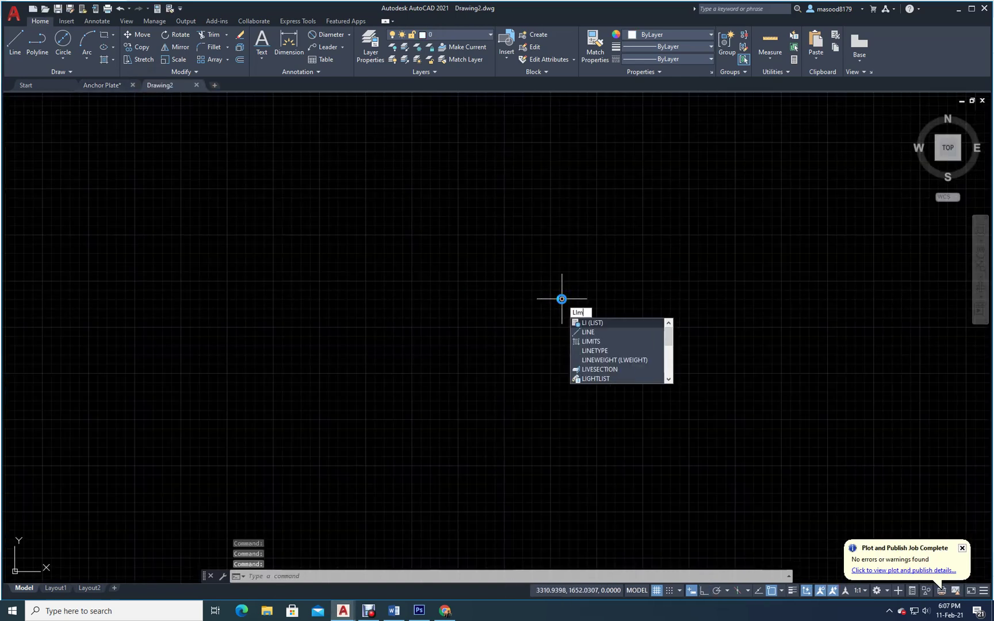
key("Return")
type("0")
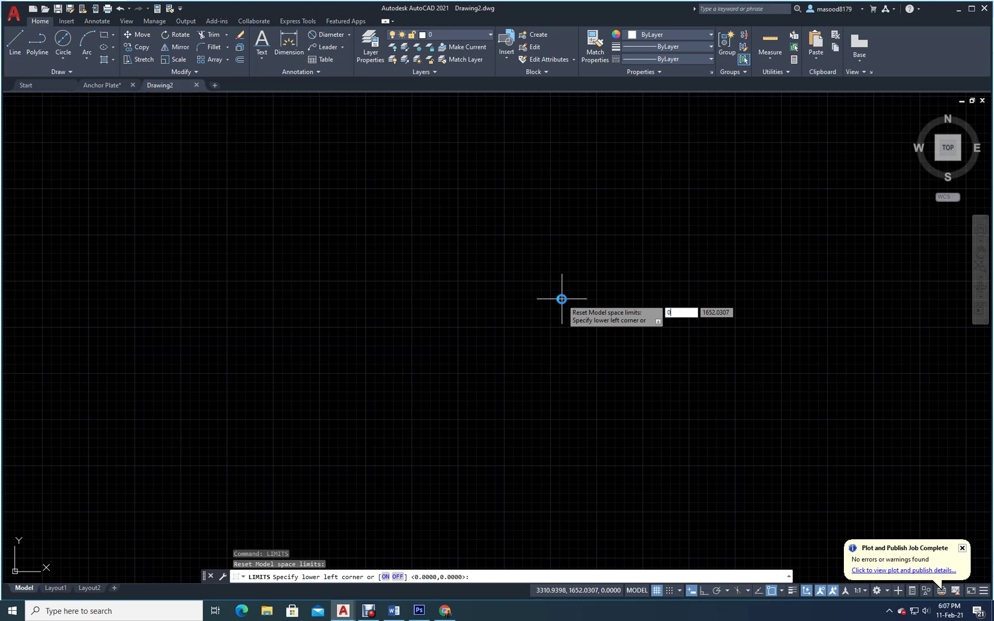
type(",0")
key("Return")
type("150,")
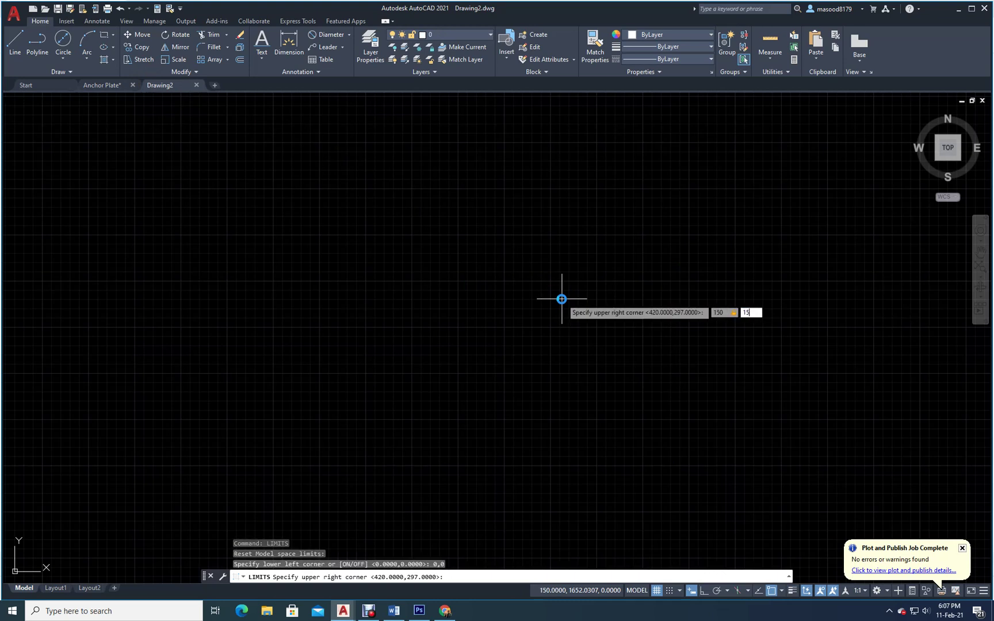
type("150")
key("Return")
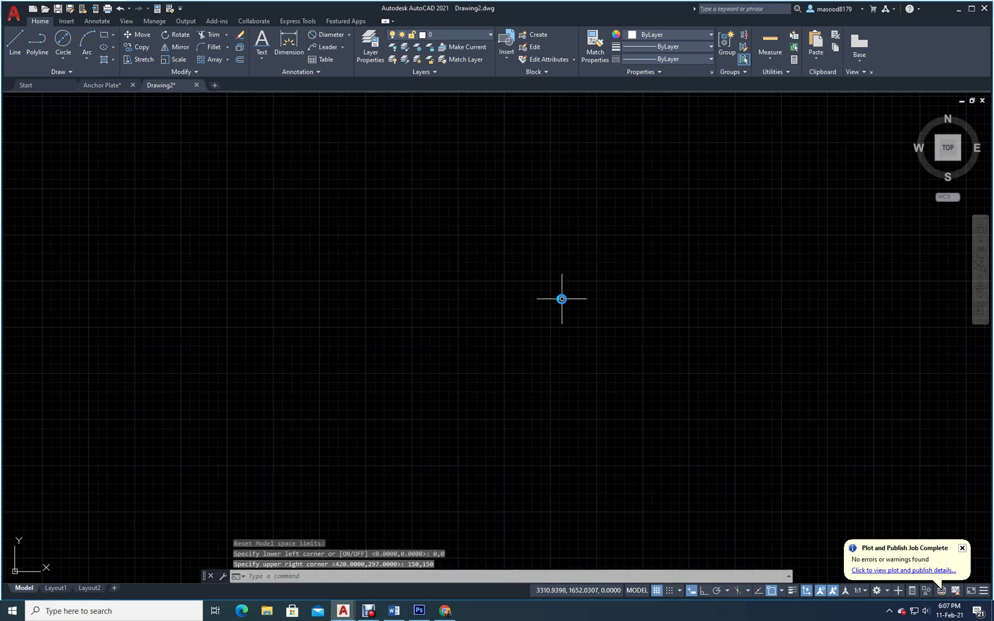
type("z")
key("Return")
type("e")
key("Return")
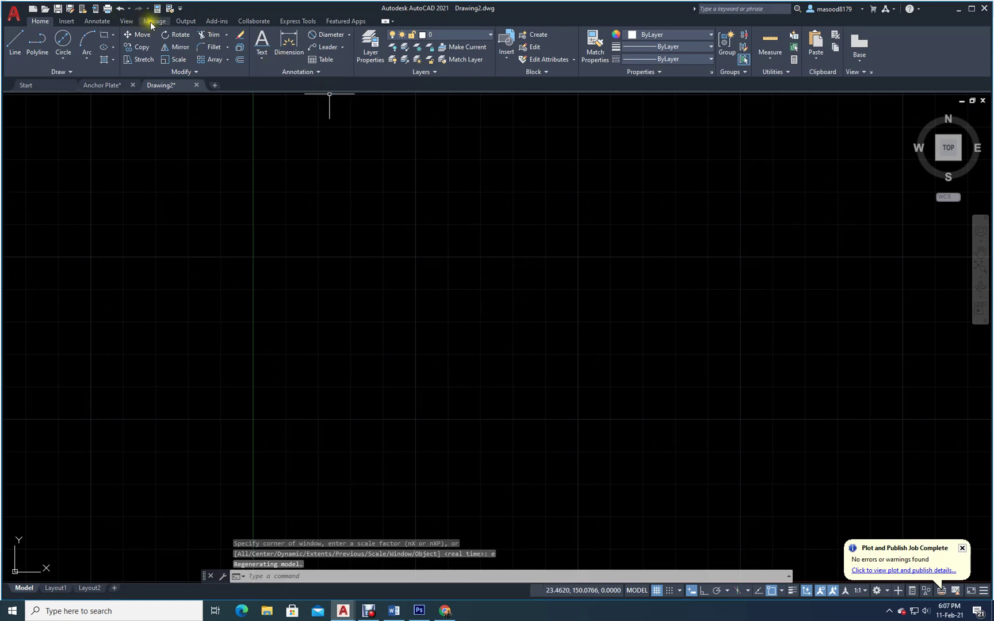
Tile the two open drawings vertically and bring the whole anchor plate into view in its window.
left_click(129, 21)
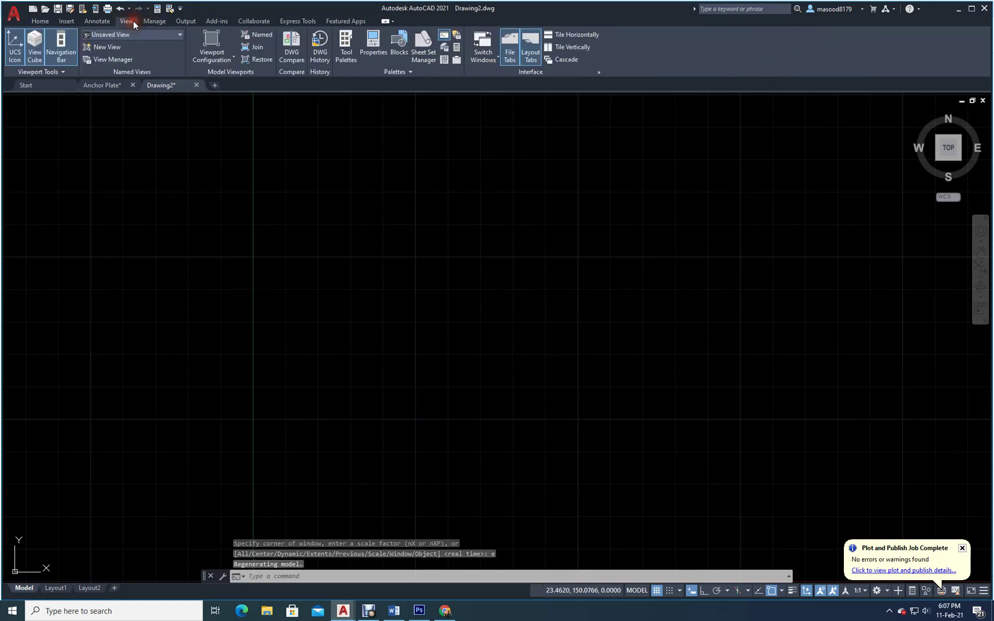
left_click(563, 48)
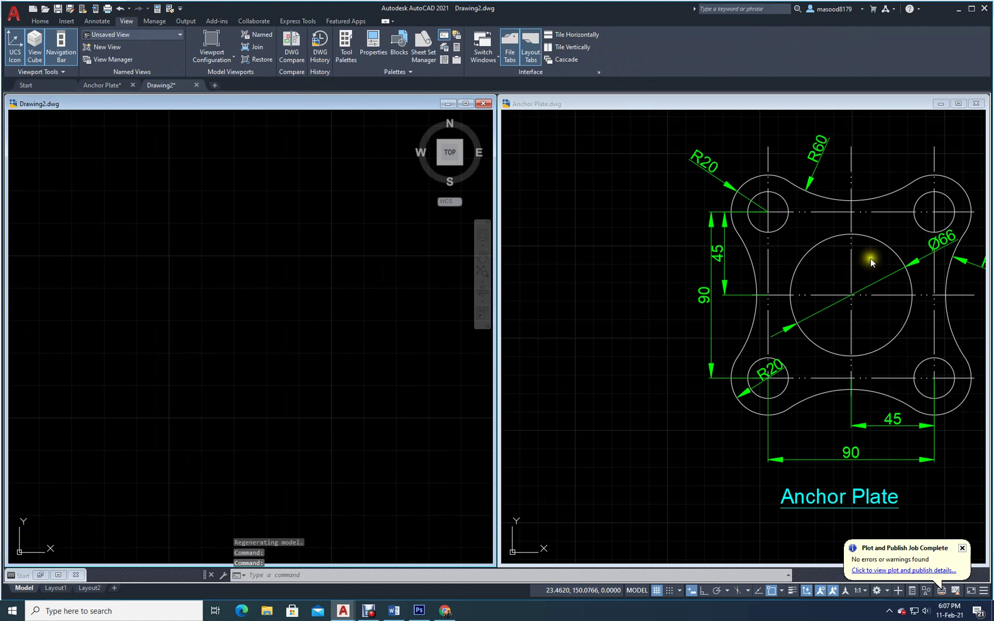
left_click(747, 104)
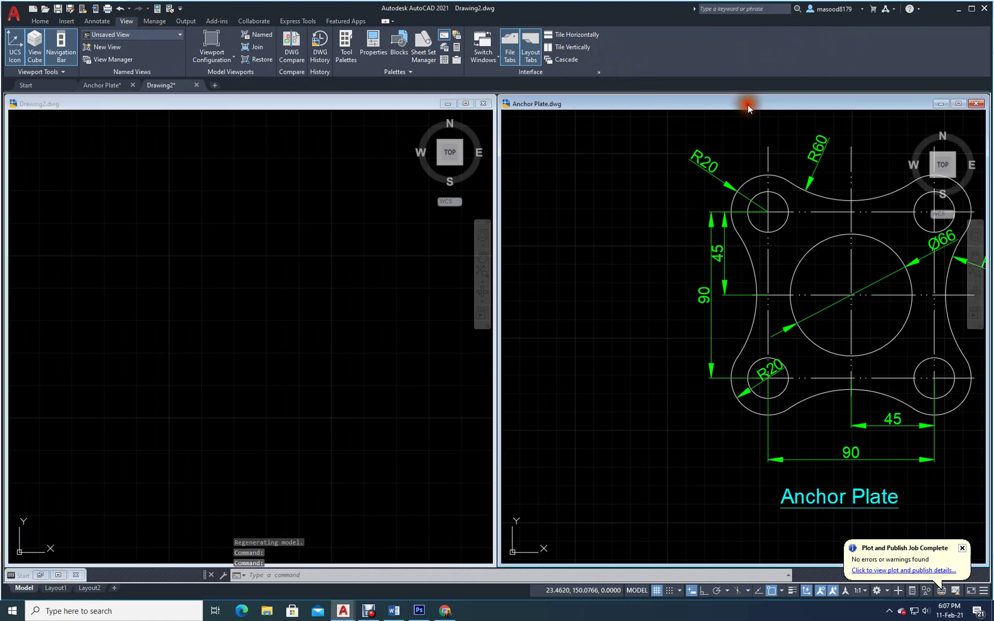
middle_click_drag(865, 249, 741, 272)
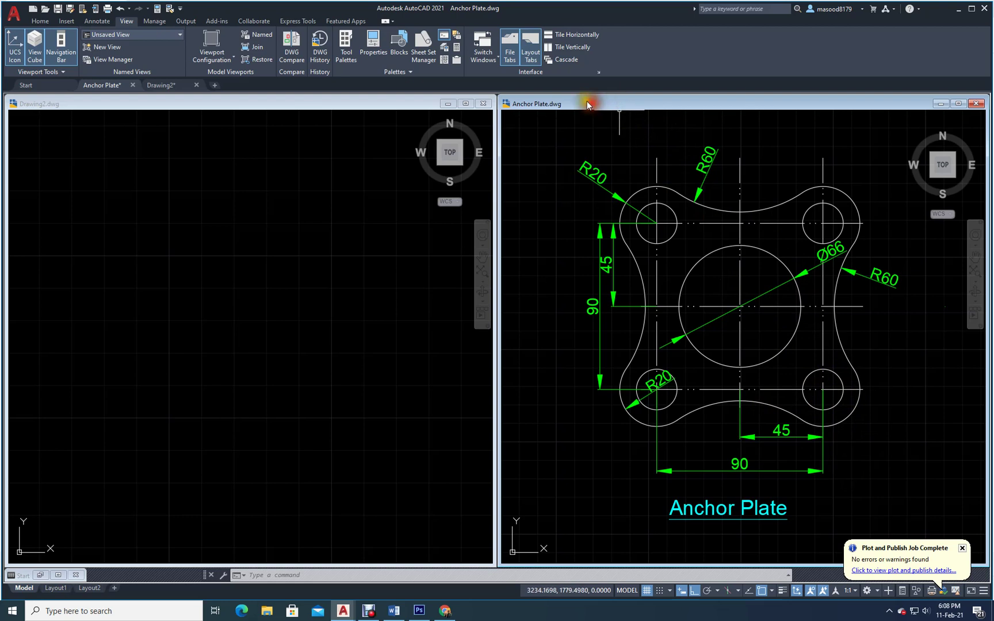
Check the diameter of the plate's lower-right corner hole with a temporary diameter dimension.
left_click(41, 21)
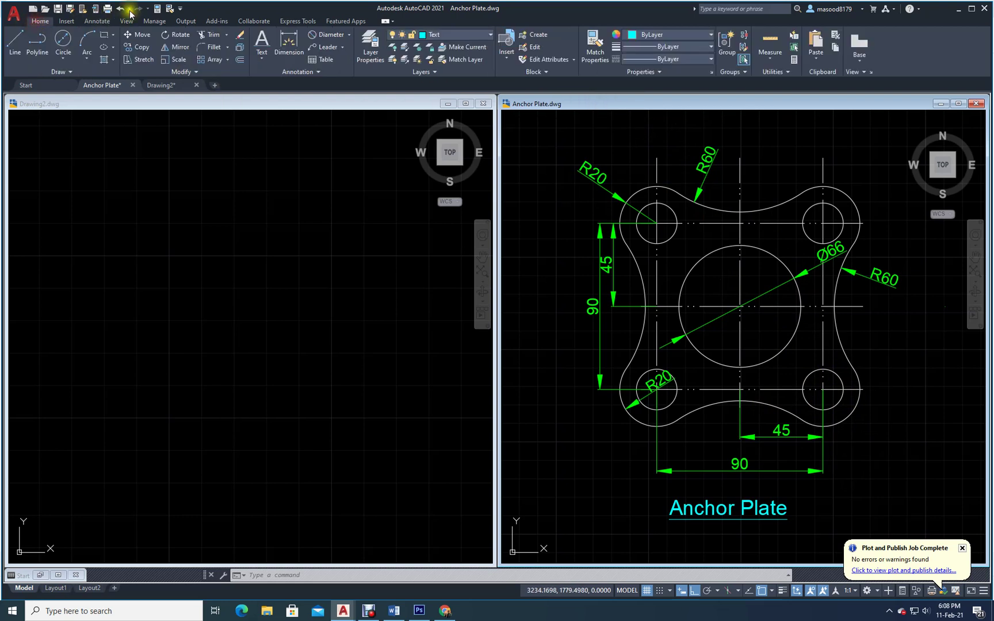
left_click(336, 35)
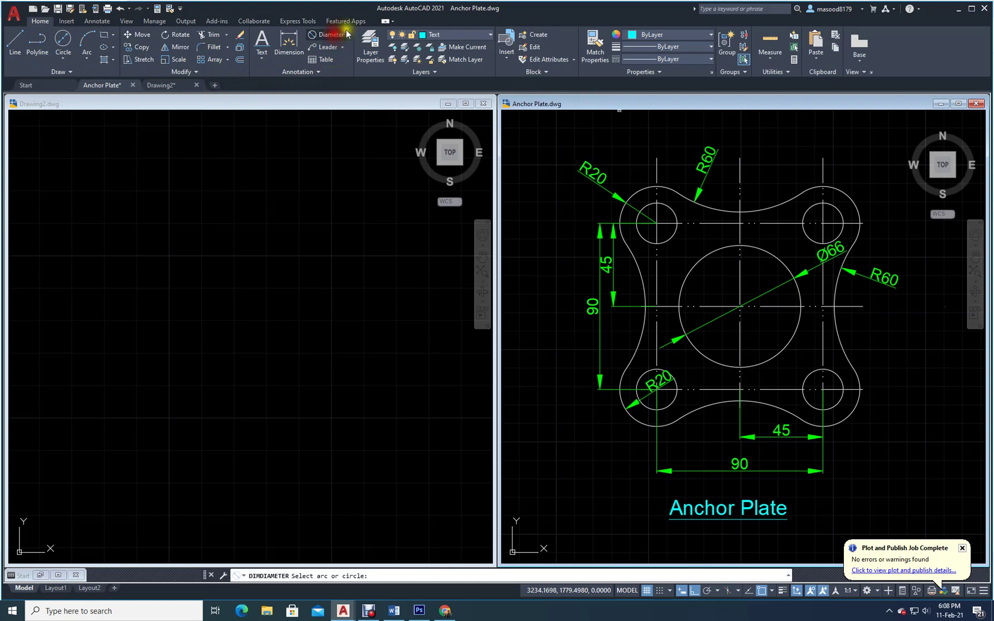
left_click(837, 377)
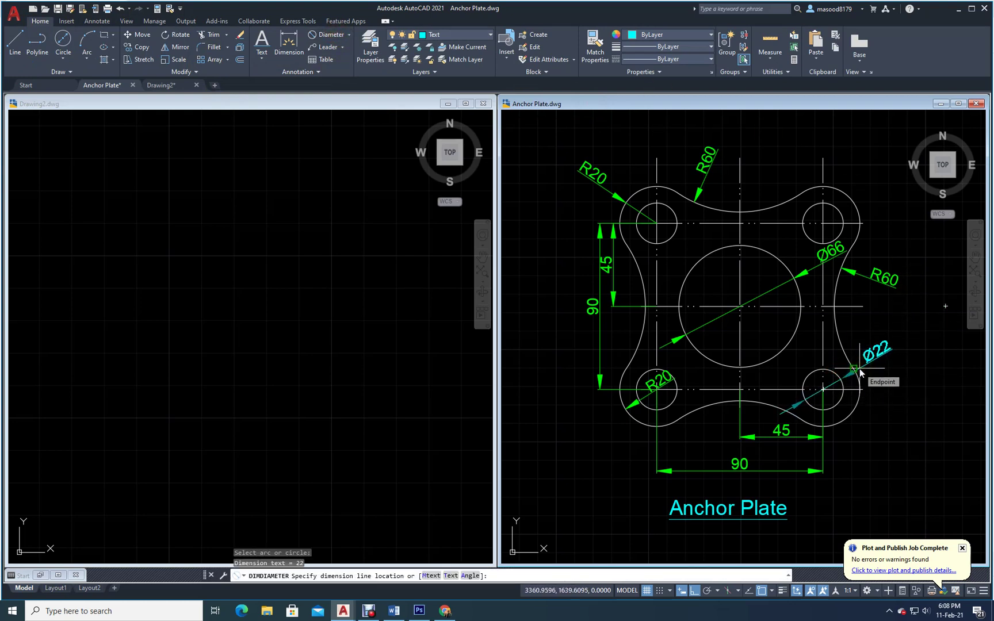
key("Escape")
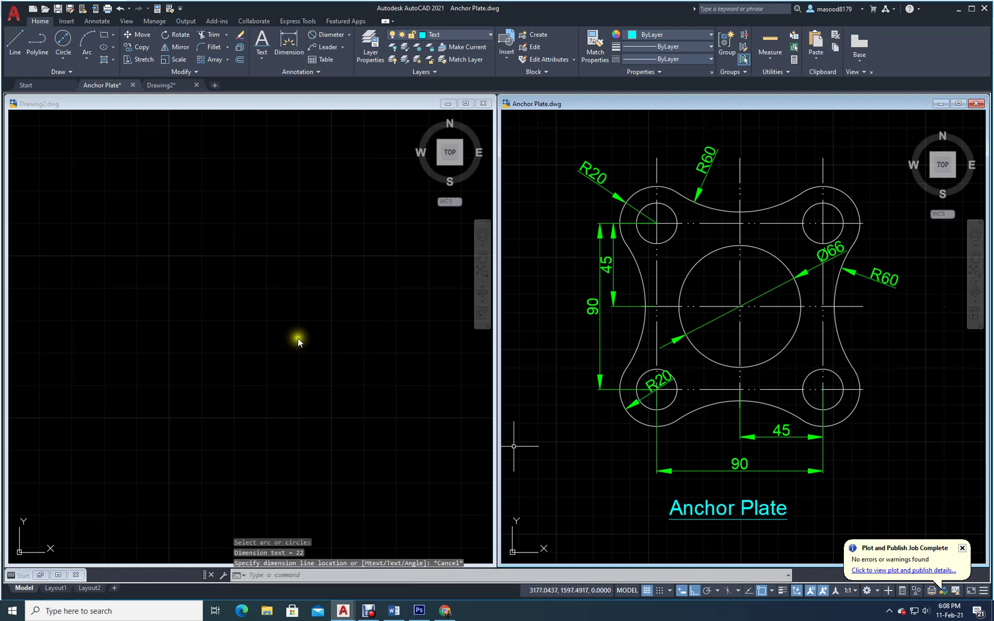
In Drawing2, draw a circle of diameter 22 in the upper-left area for the first corner hole.
left_click(118, 102)
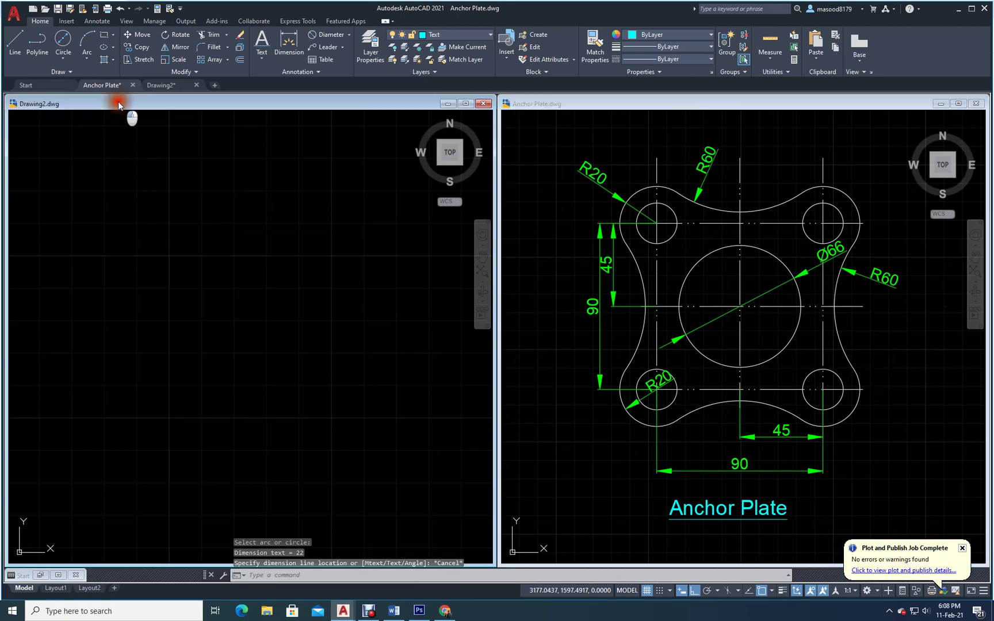
left_click(64, 46)
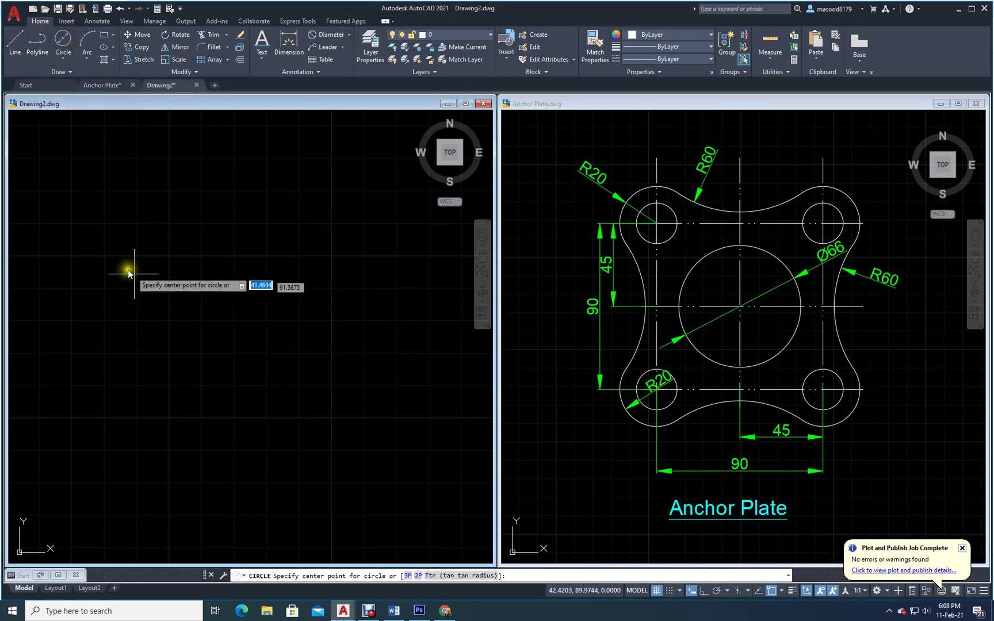
left_click(95, 234)
type("22")
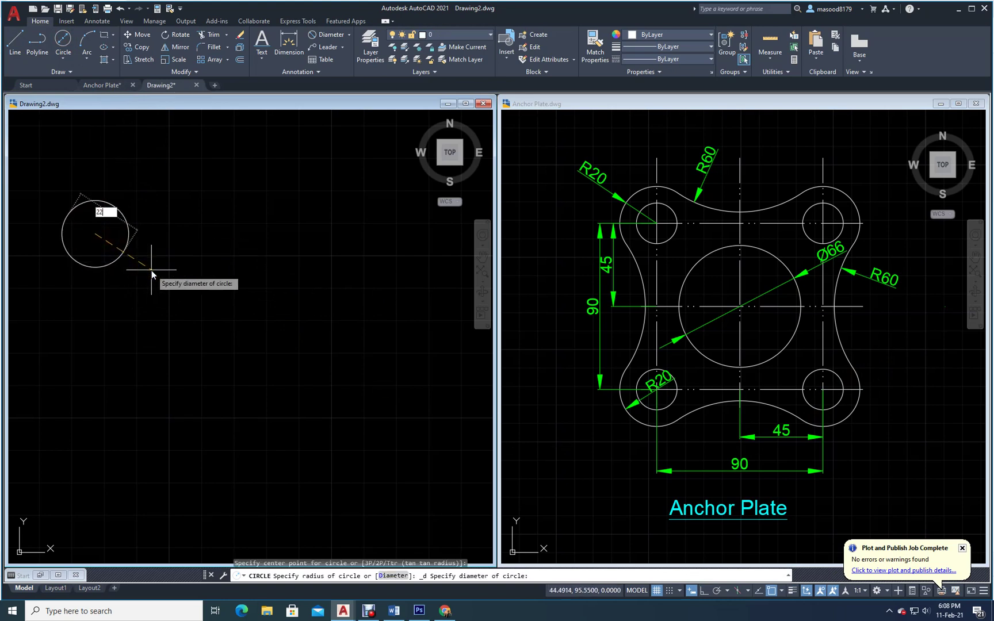
key("Return")
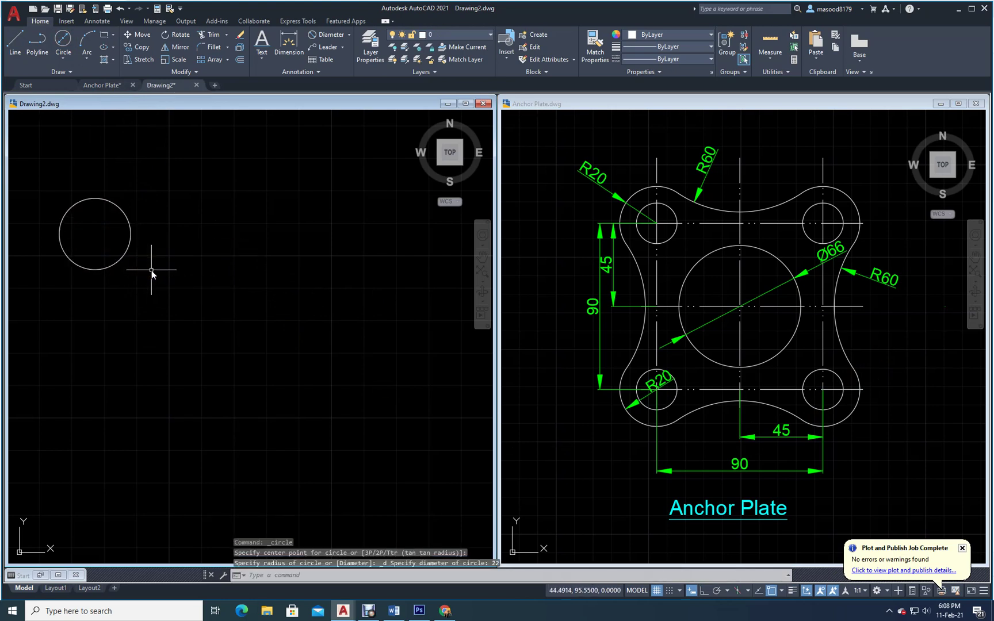
Draw a concentric circle of radius 20 around the corner hole.
left_click(62, 57)
left_click(81, 79)
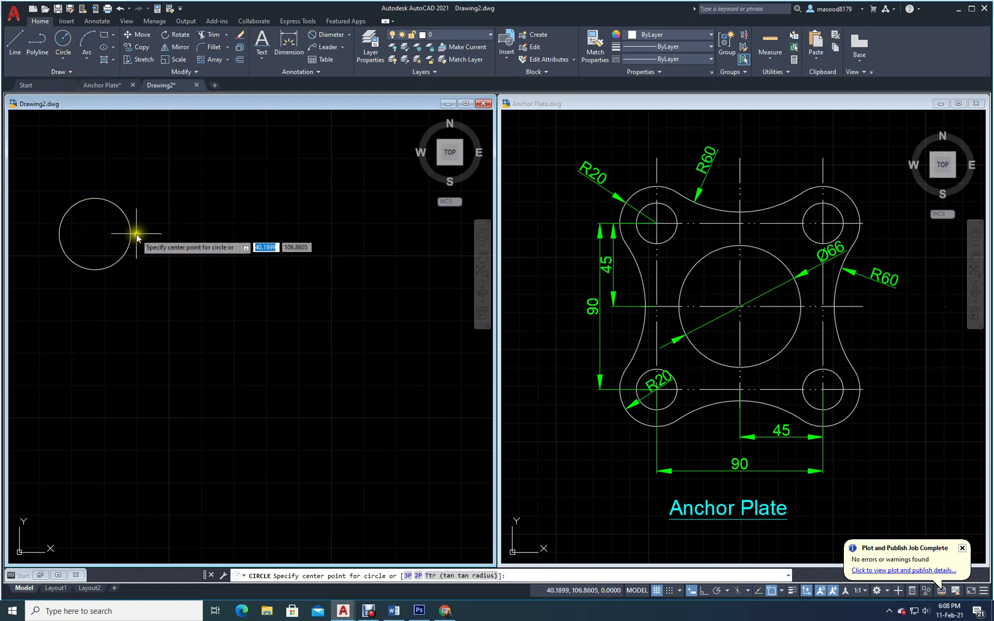
left_click(95, 234)
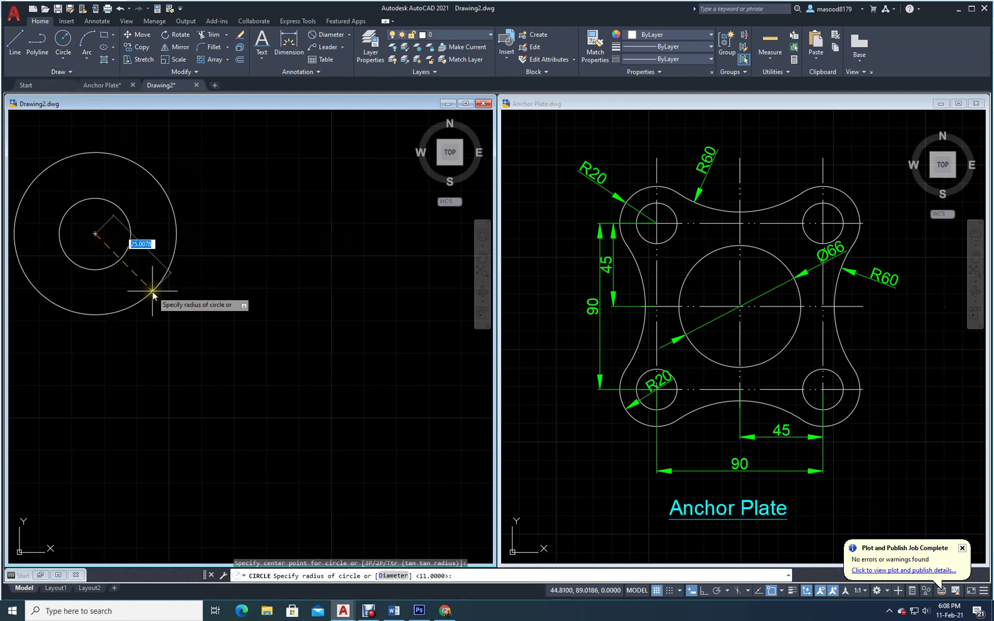
key("Return")
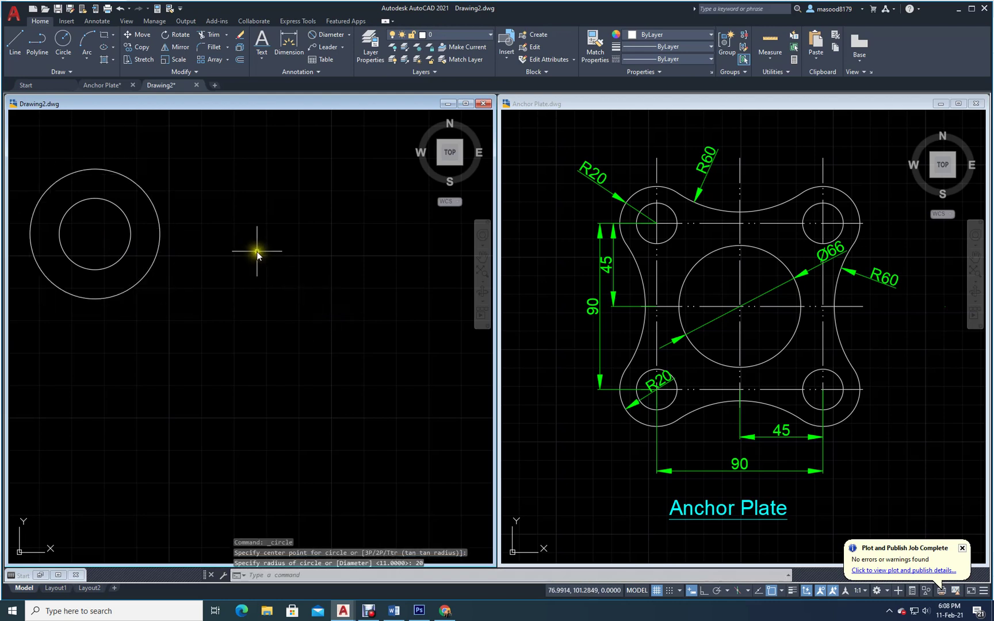
Create a rectangular array of both concentric corner circles with 2 columns and 2 rows.
left_click(206, 59)
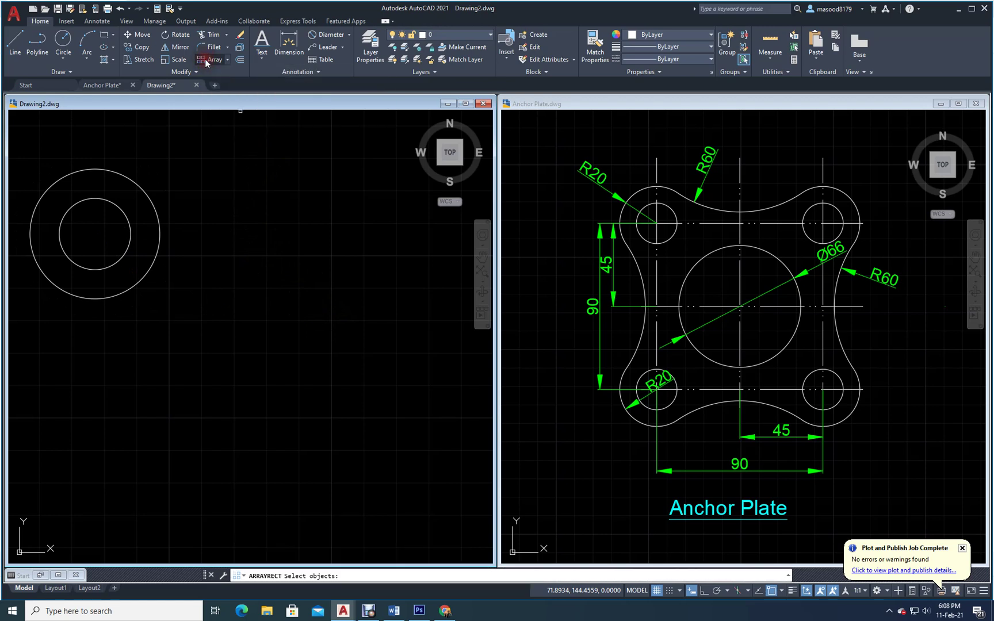
left_click(162, 275)
left_click(115, 249)
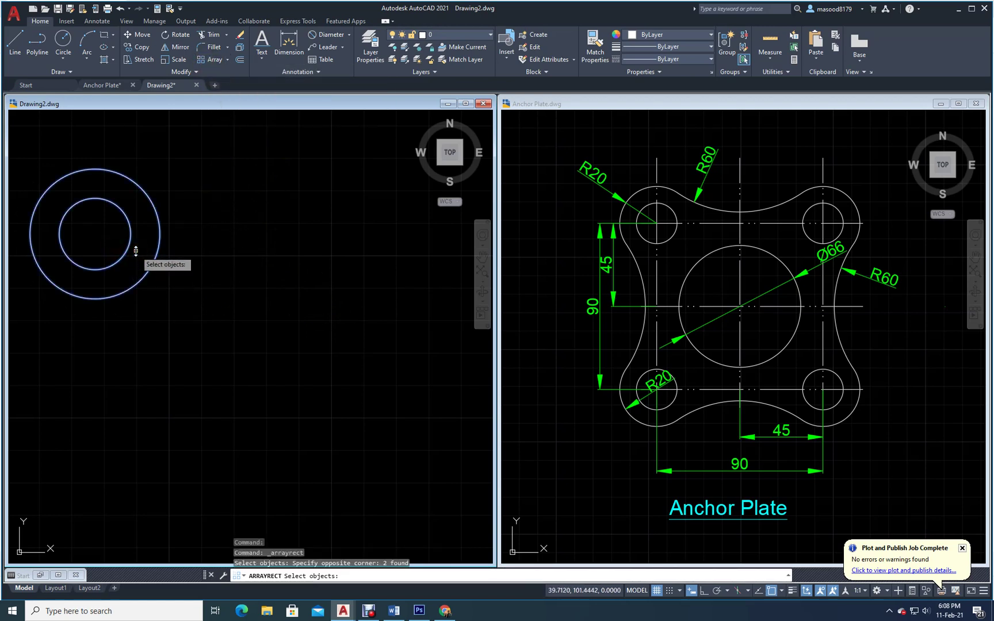
key("Return")
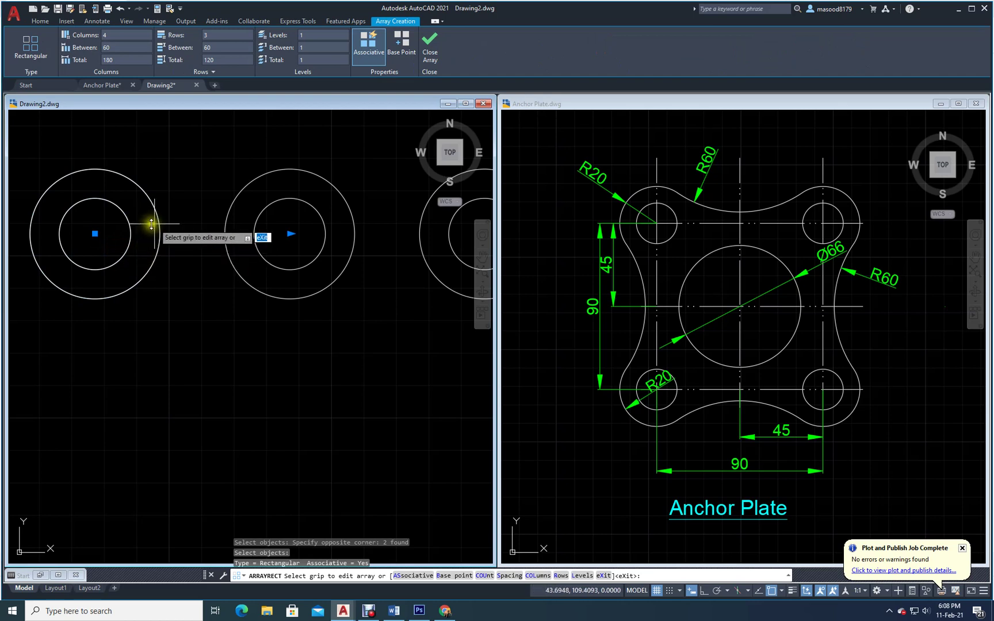
left_click(112, 34)
left_click(93, 35)
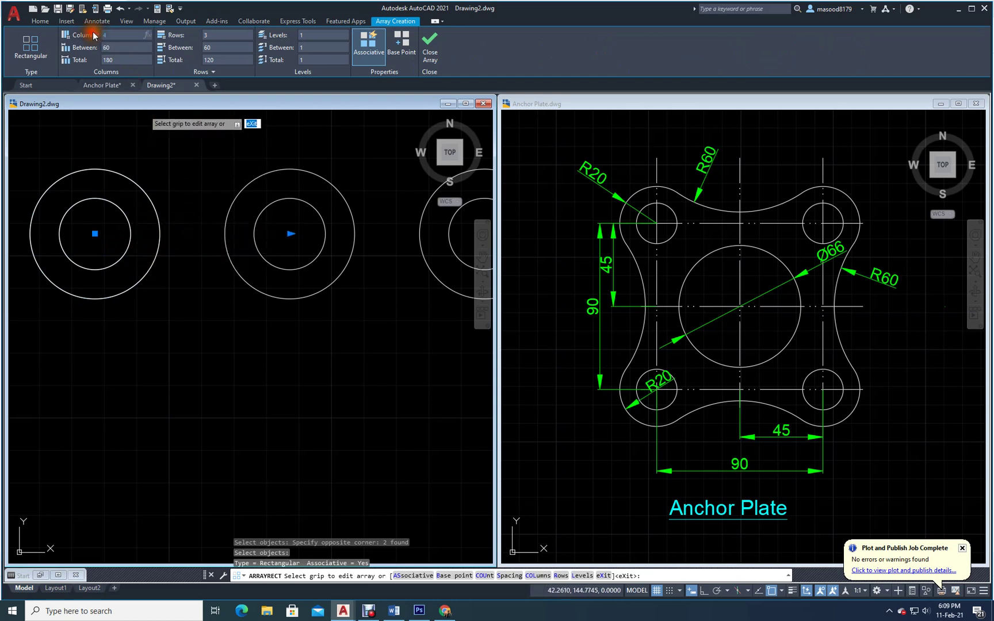
key("Return")
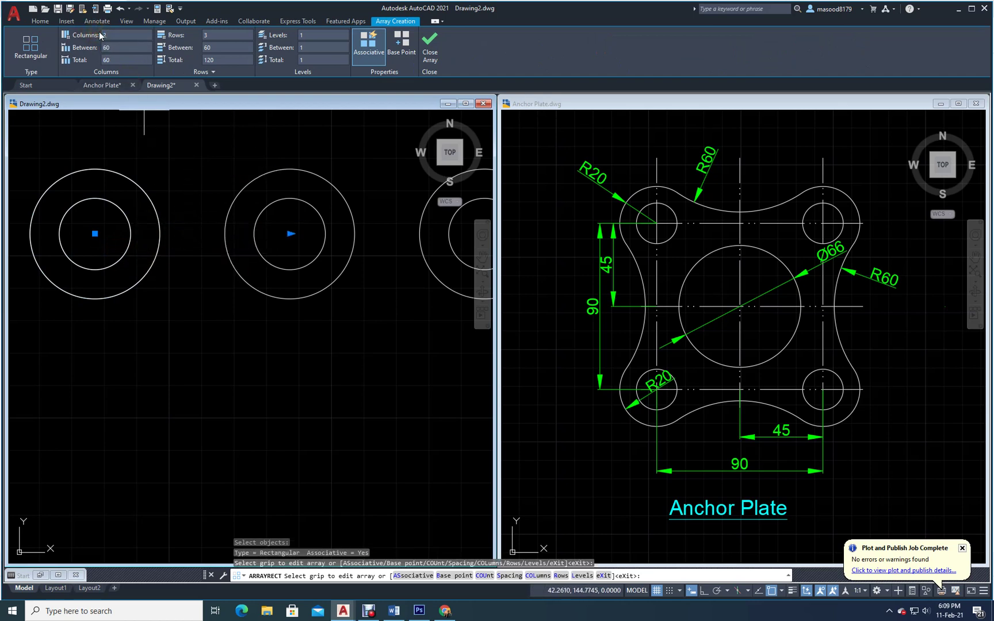
left_click(199, 36)
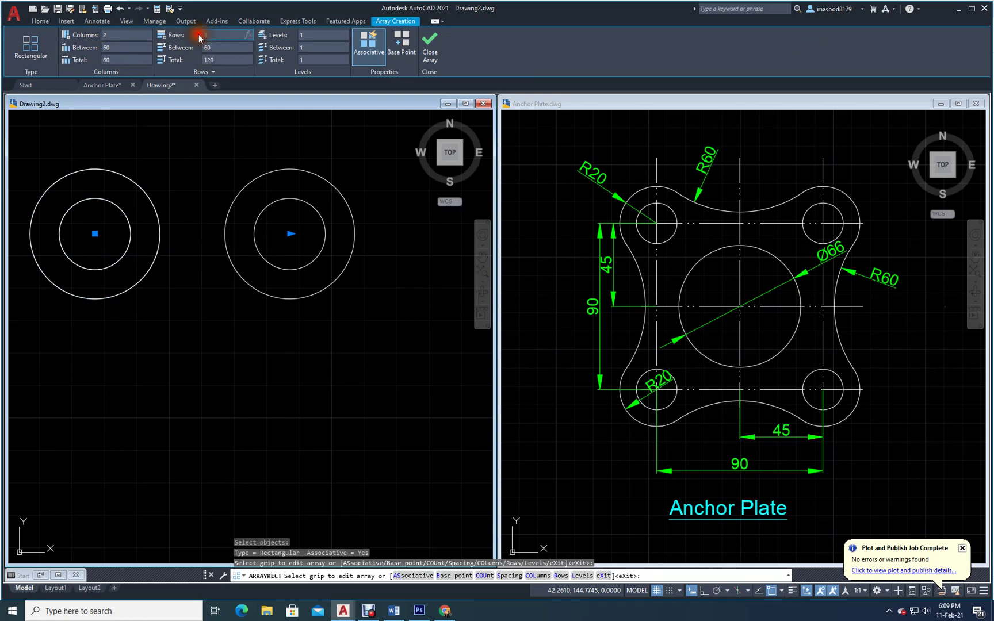
type("2")
key("Return")
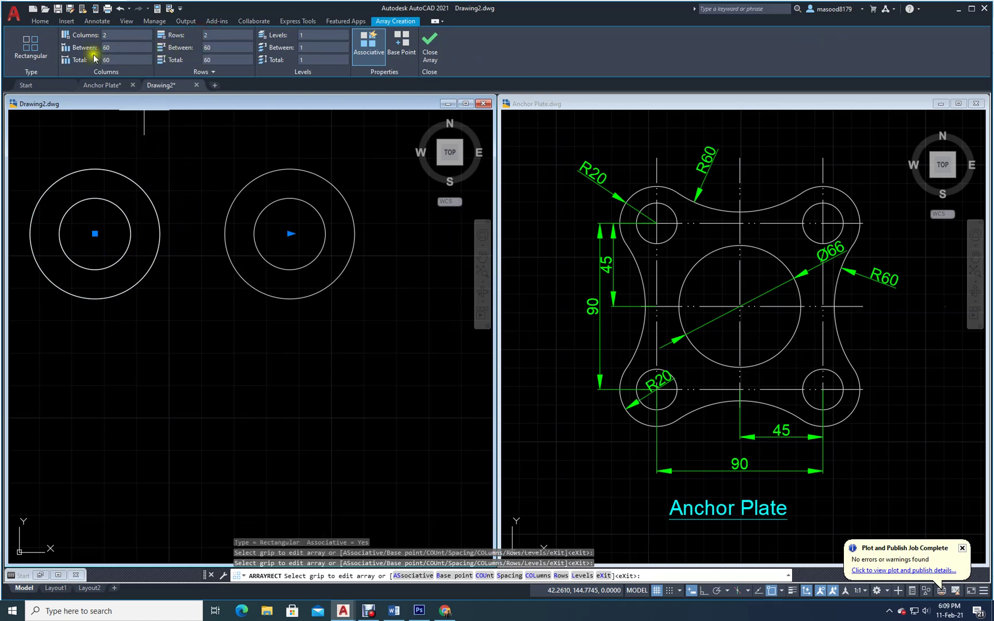
Set the array's column and row spacing to 90 and finish the array.
left_click(105, 48)
left_click(94, 49)
type("90")
key("Return")
left_click(220, 52)
left_click(184, 51)
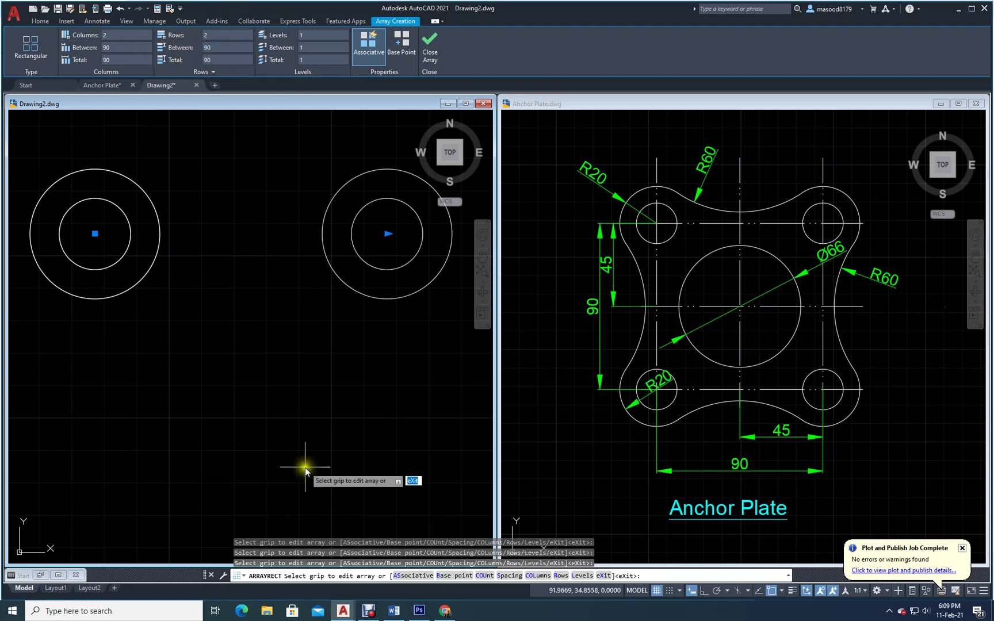
left_click(41, 22)
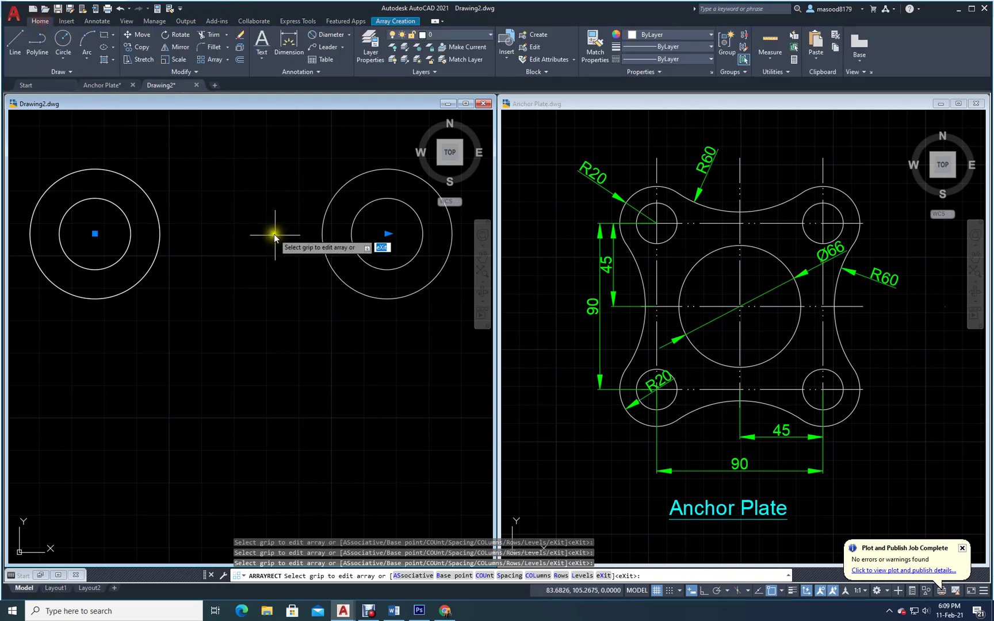
scroll(266, 207, "up", 2)
scroll(272, 196, "down", 6)
middle_click_drag(271, 196, 251, 358)
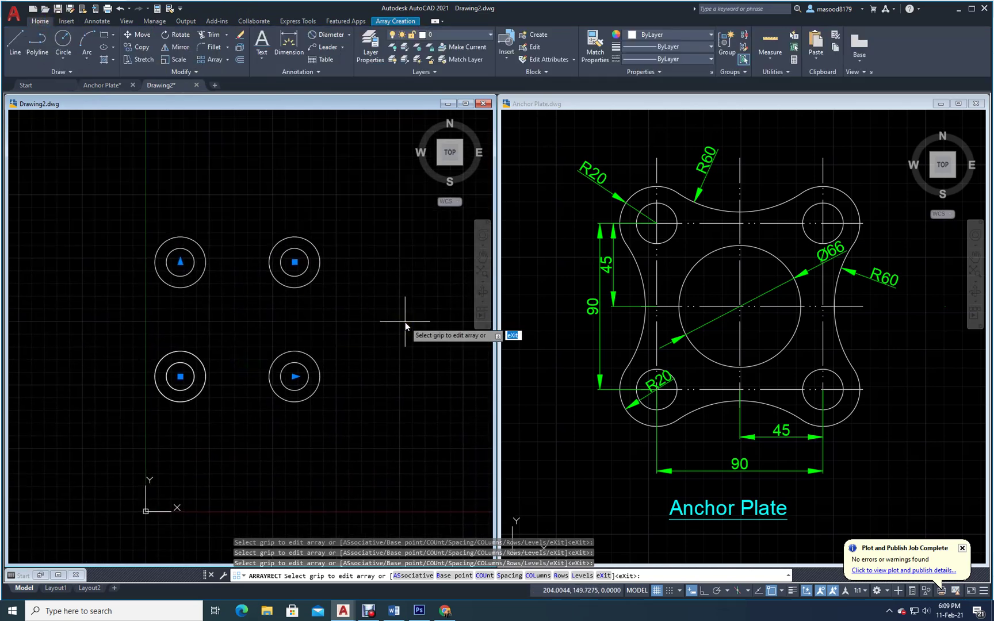
key("Escape")
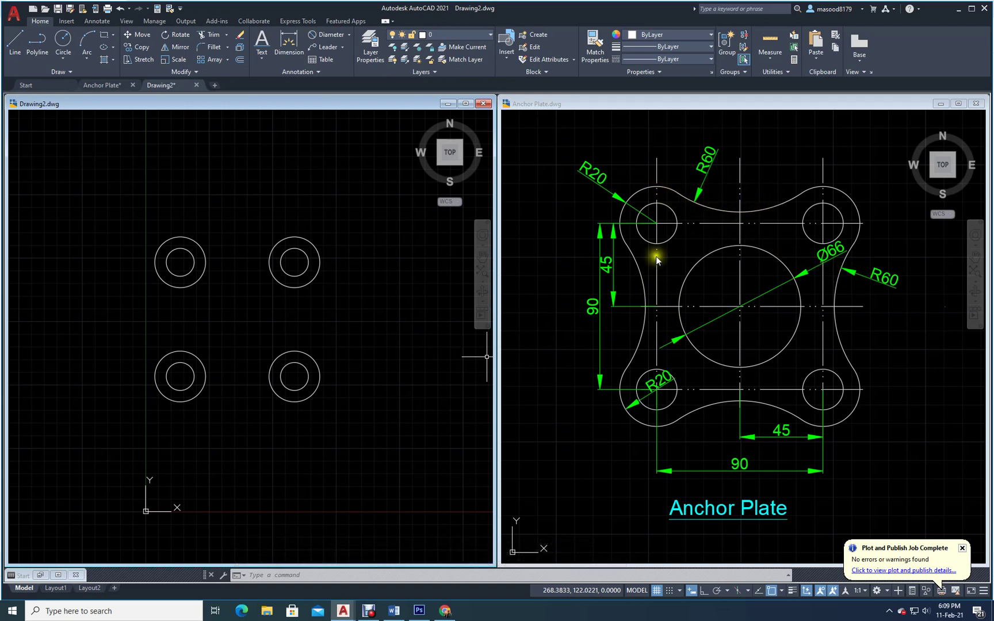
Try to fillet the two upper outer circles of the array with radius 60 using the Multiple option.
left_click(212, 46)
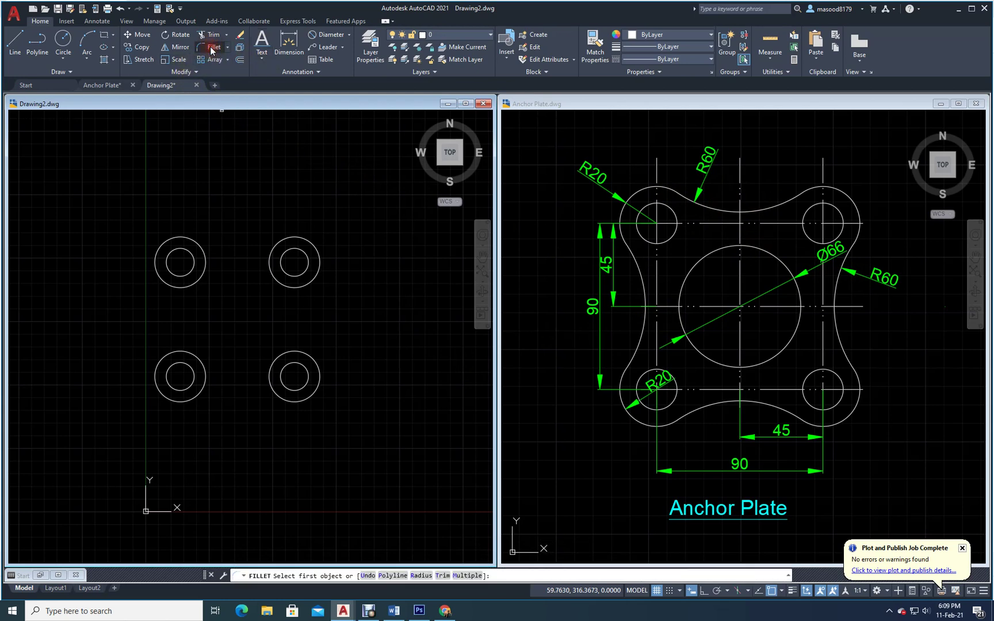
left_click(420, 576)
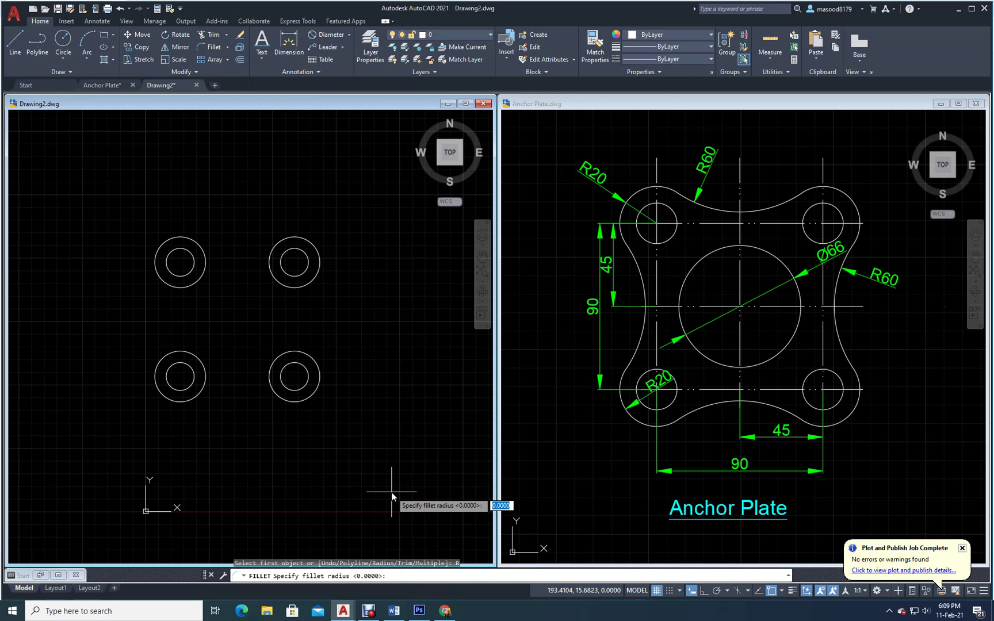
key("Return")
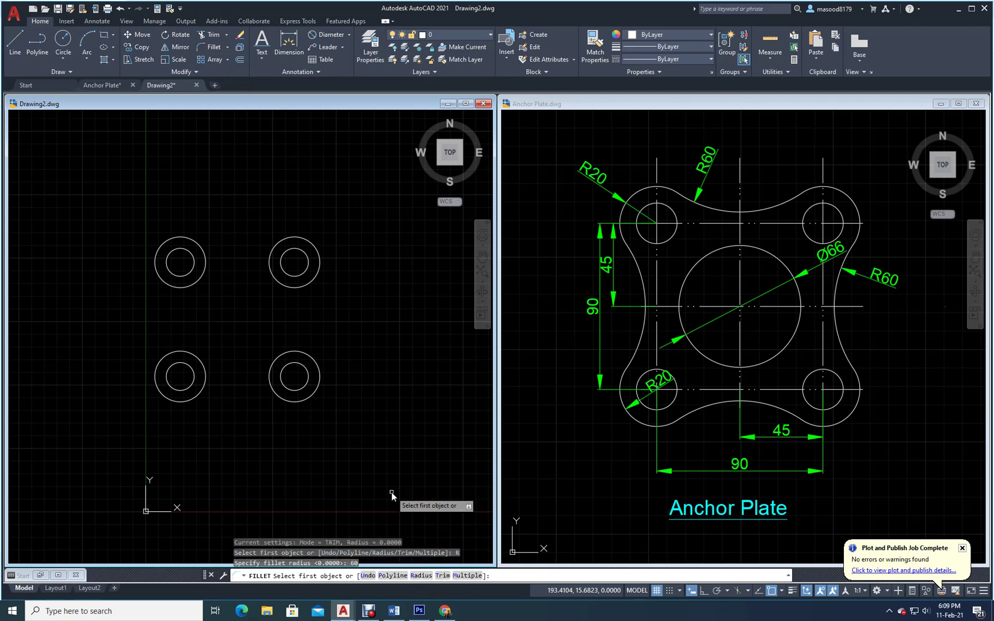
left_click(460, 576)
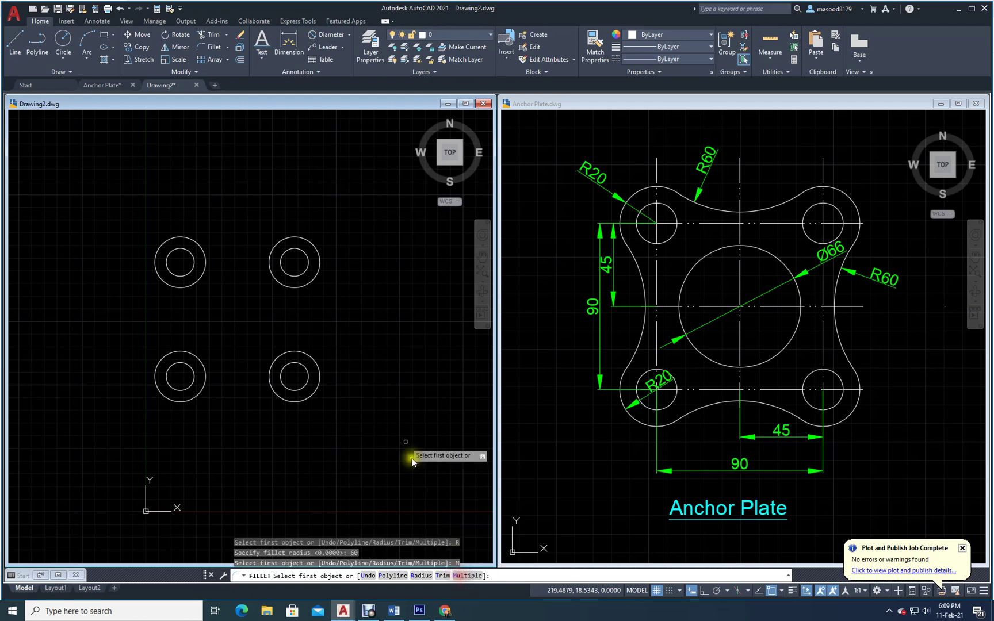
left_click(279, 243)
left_click(190, 238)
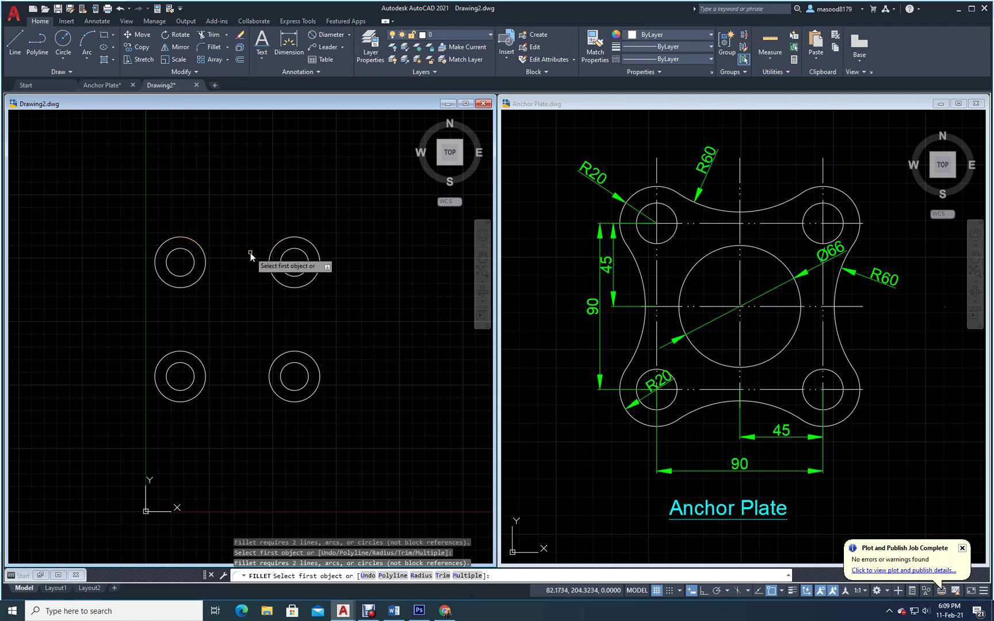
key("Escape")
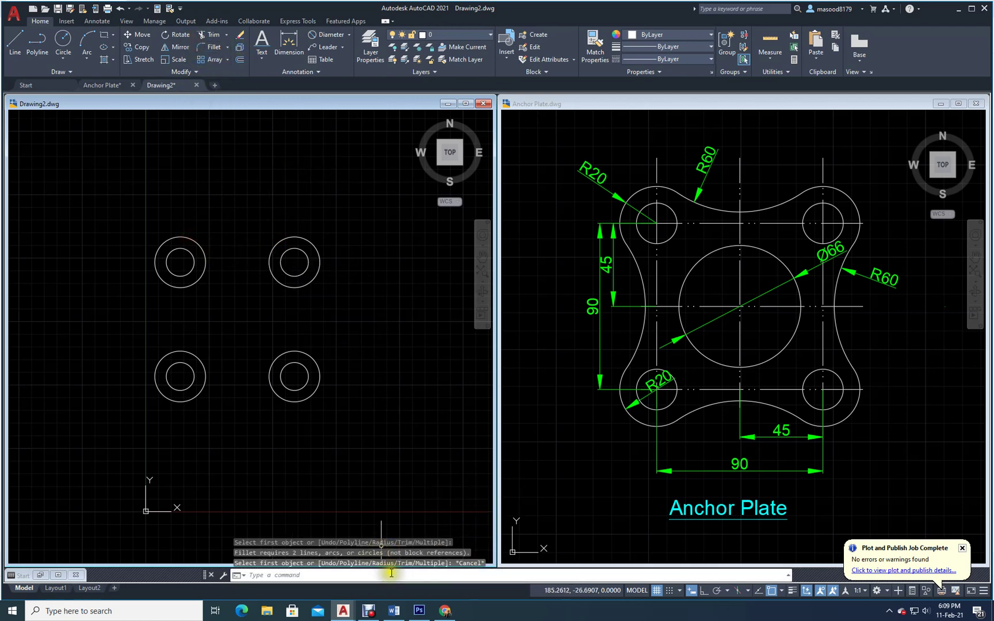
key("Escape")
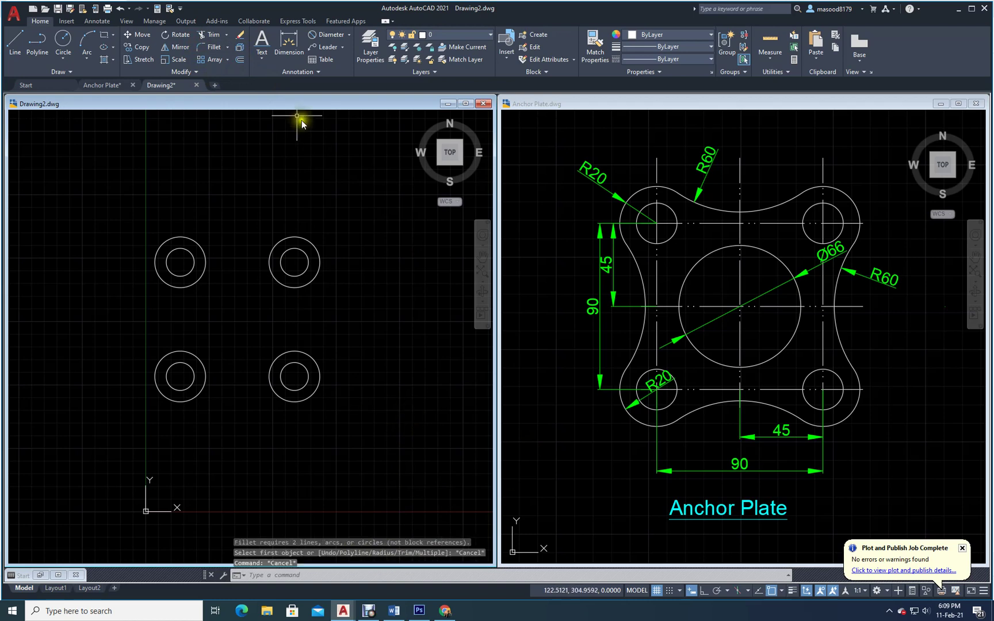
left_click(204, 48)
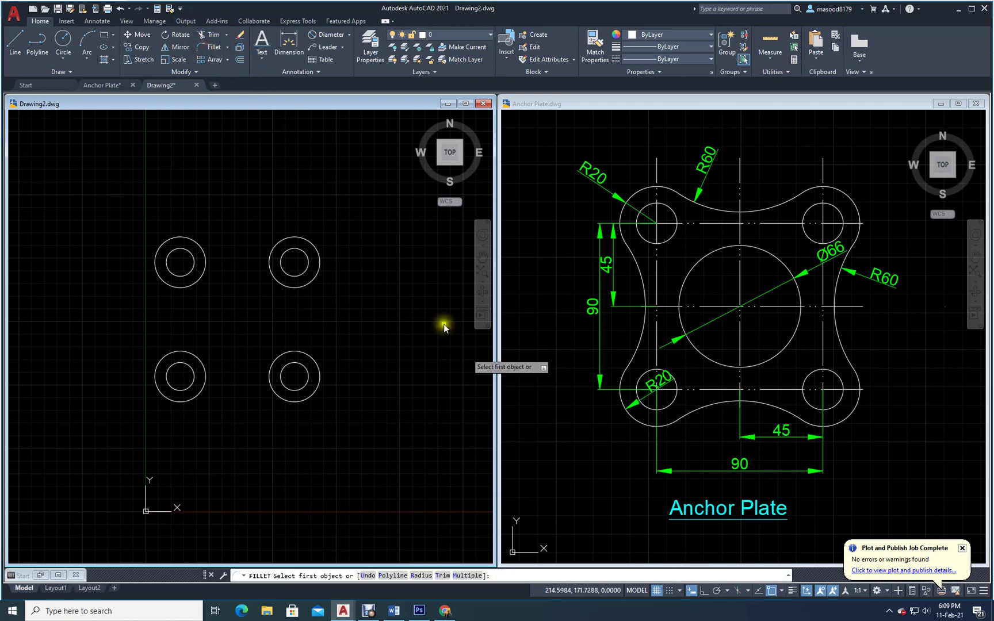
left_click(422, 576)
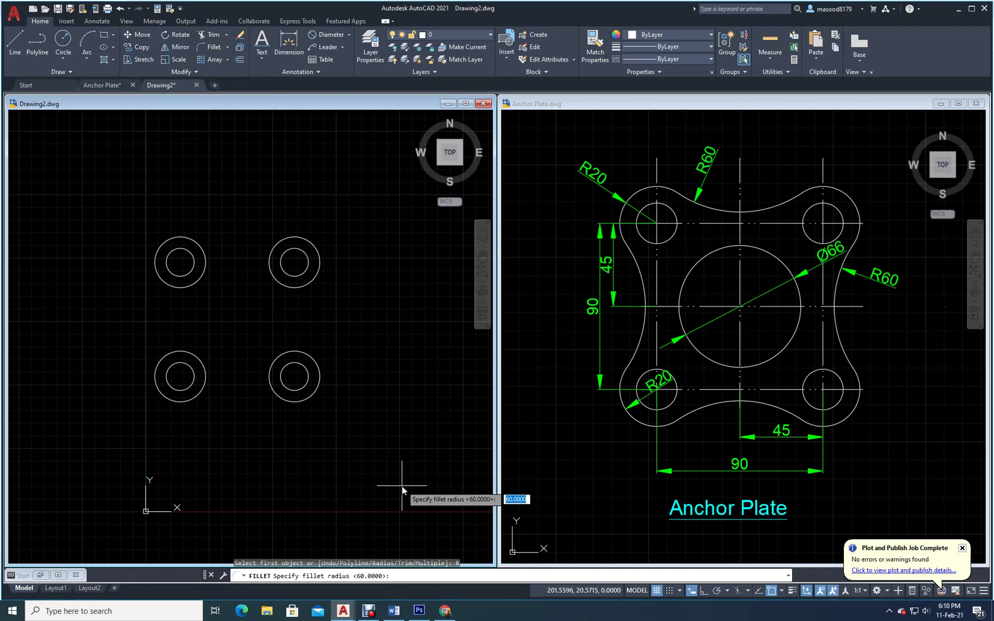
type("60")
key("Return")
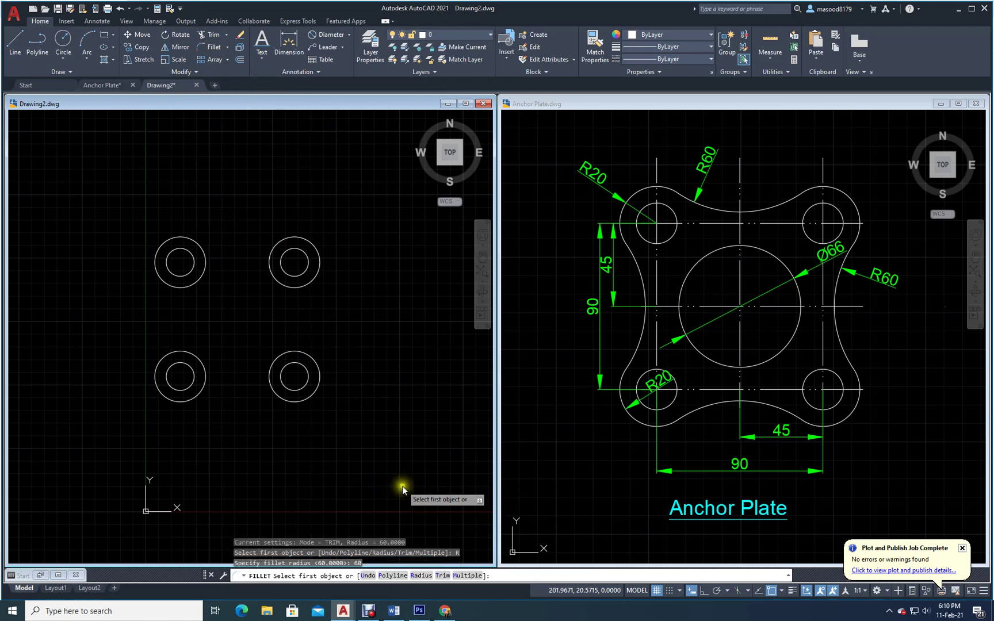
left_click(463, 576)
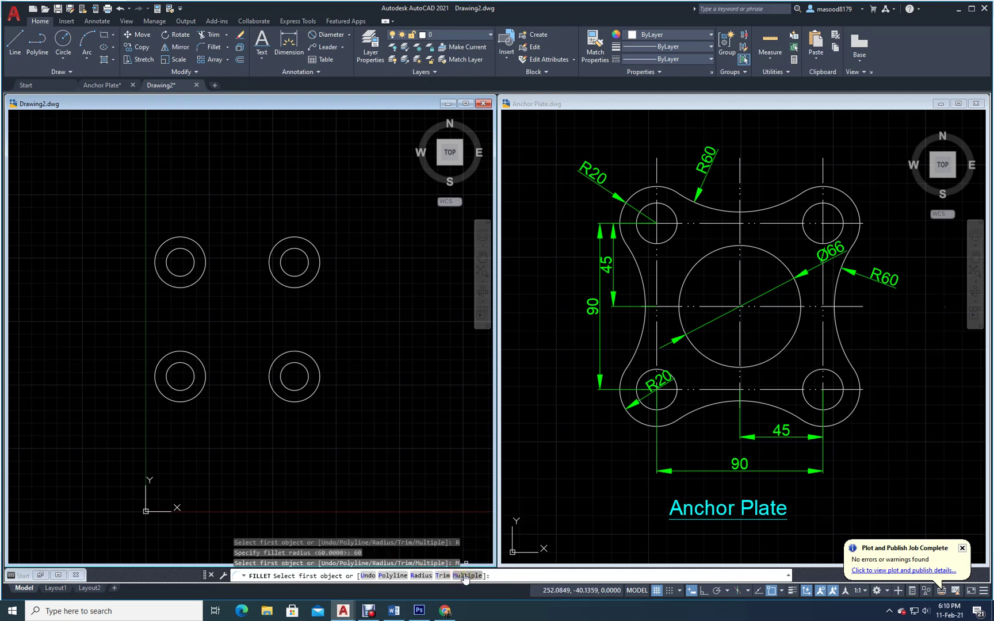
key("Escape")
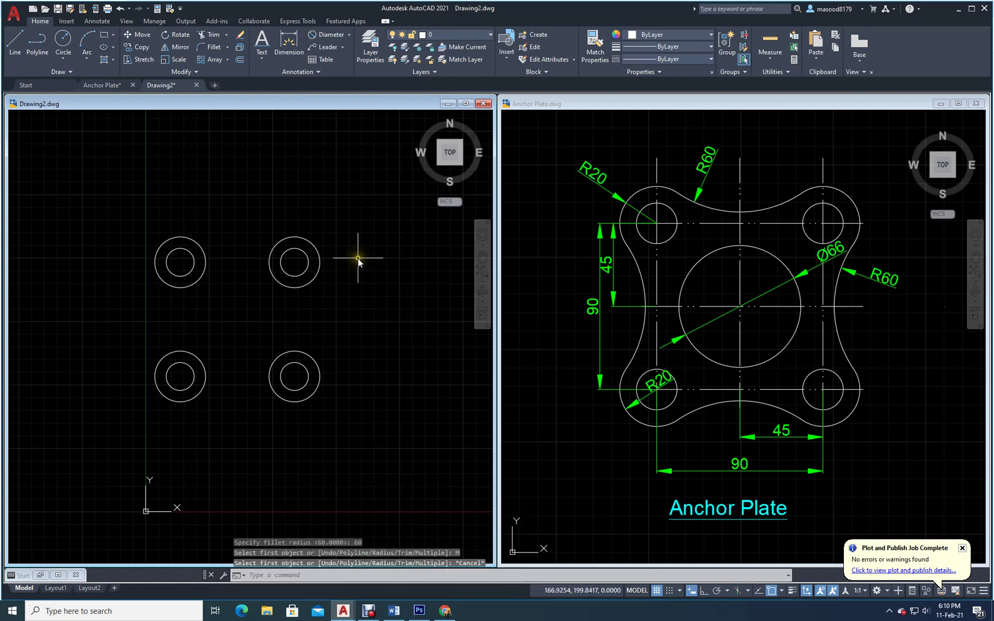
Explode the circle array into individual circles.
left_click(242, 48)
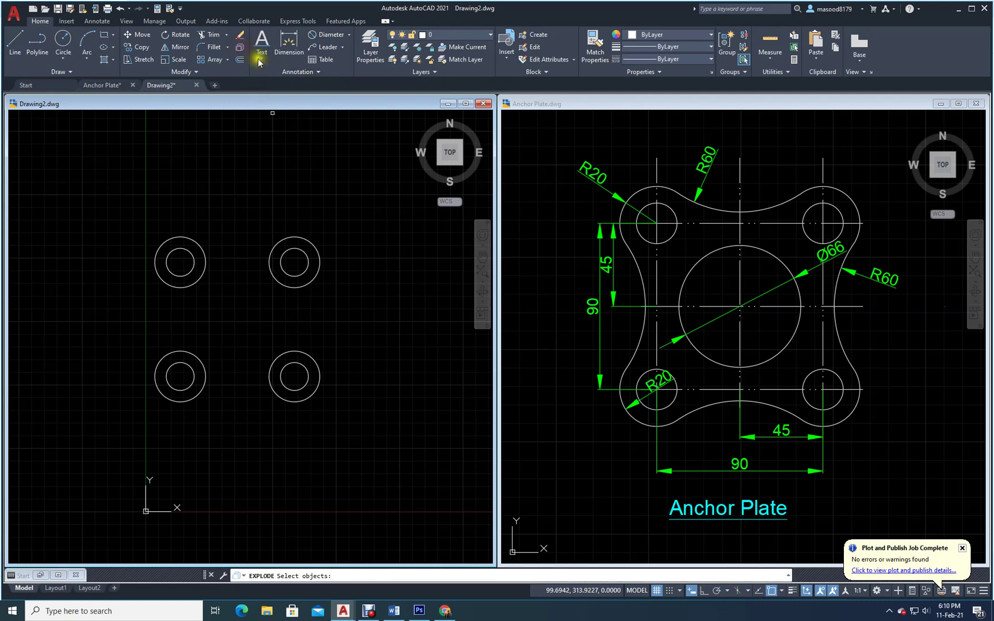
left_click(310, 284)
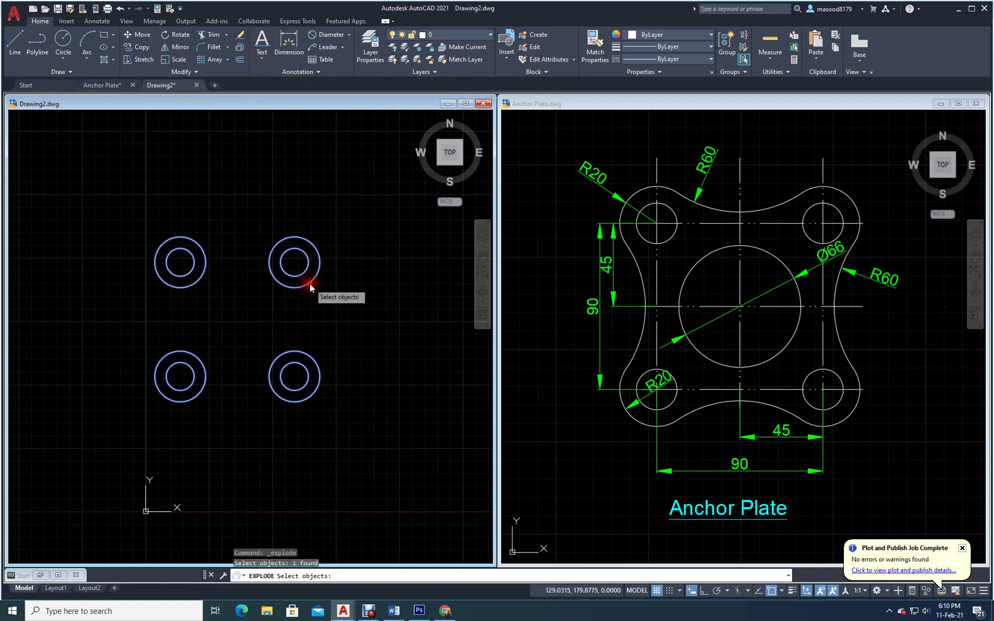
key("Return")
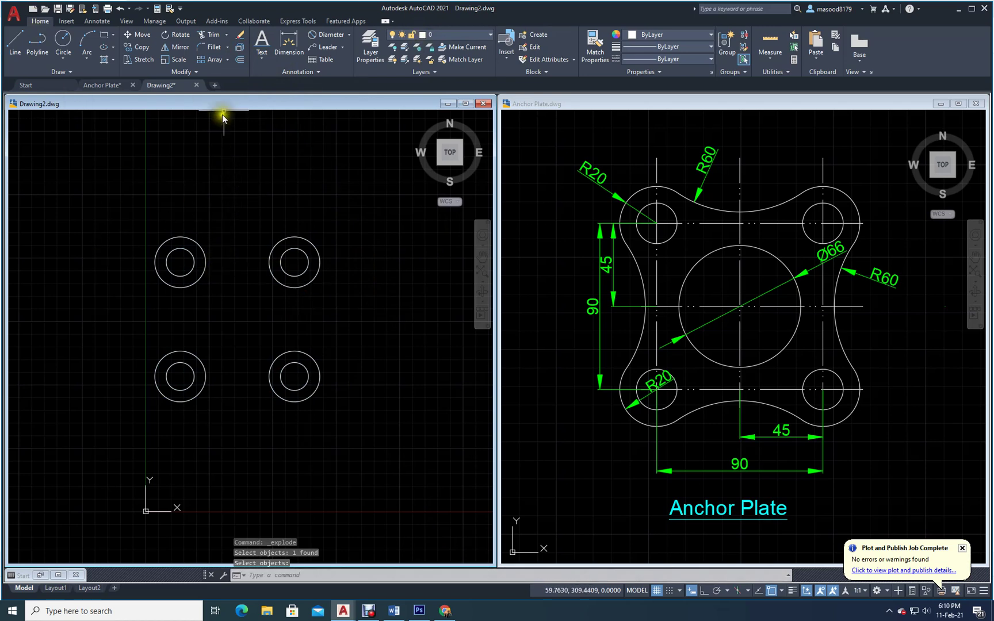
Fillet the outer sides of the two left R20 circles with radius 60 to form the plate's left edge.
left_click(211, 48)
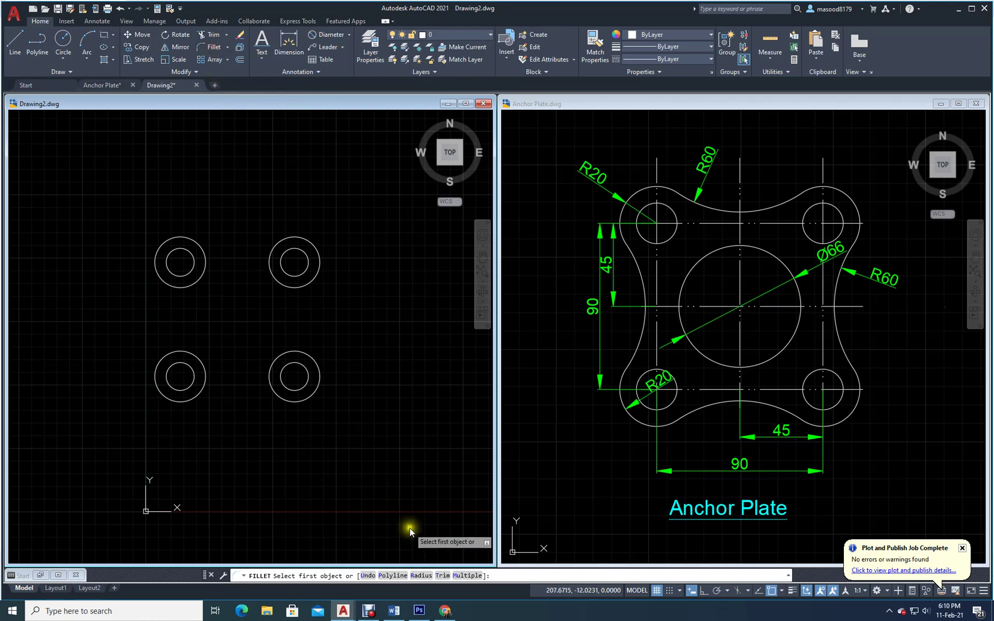
left_click(417, 576)
type("60")
key("Return")
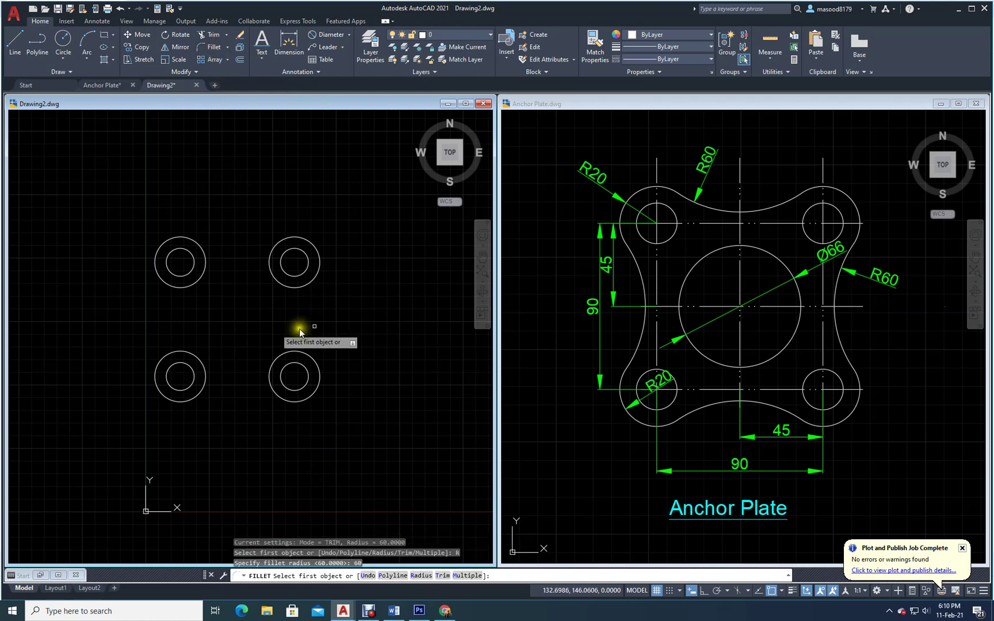
left_click(157, 277)
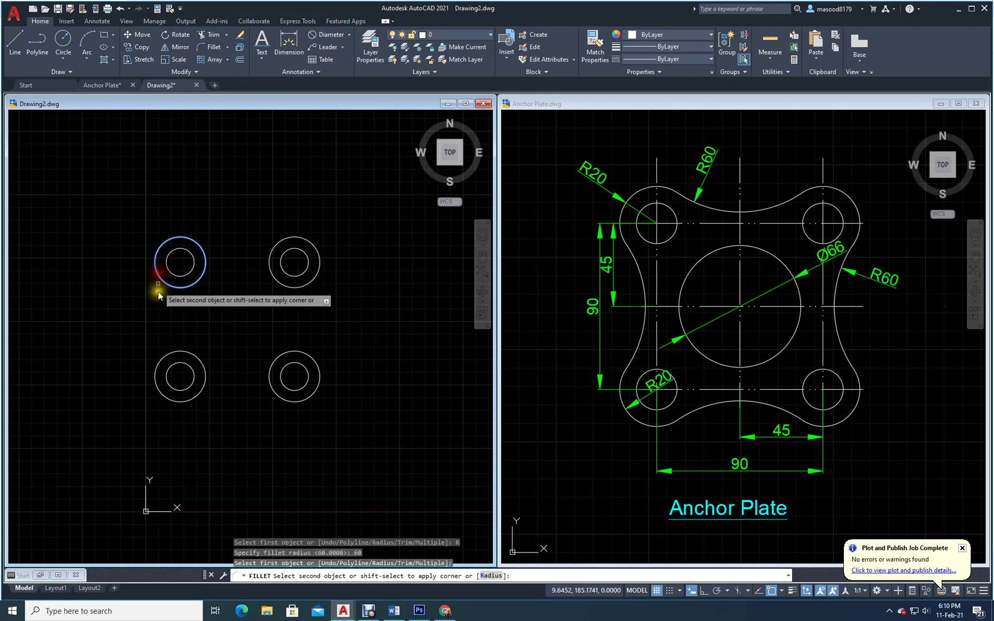
left_click(164, 356)
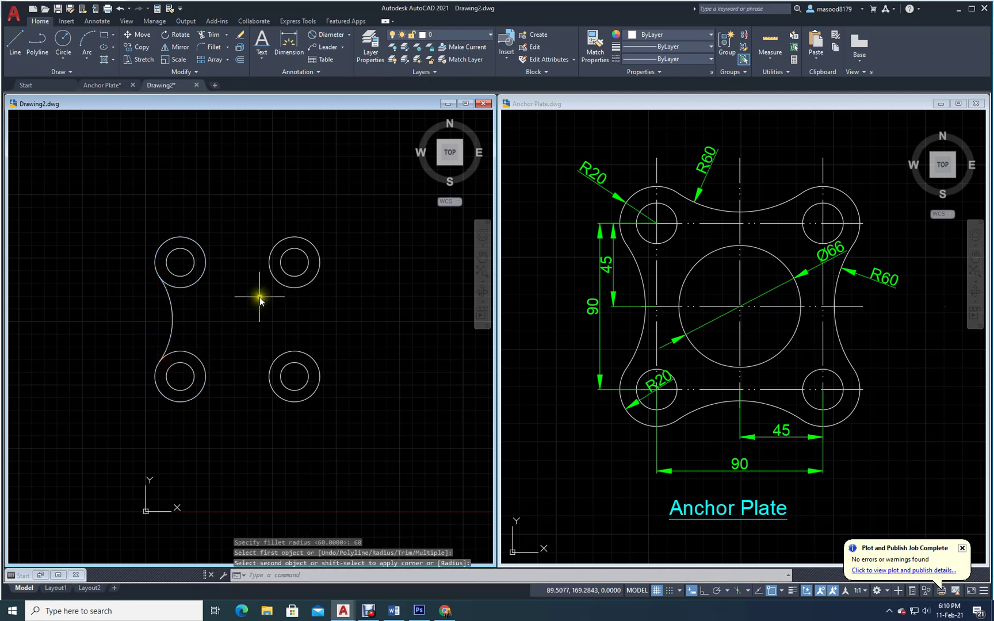
Fillet the remaining neighbouring R20 circles with radius 60 to form the plate's upper, right and lower edges.
key("Return")
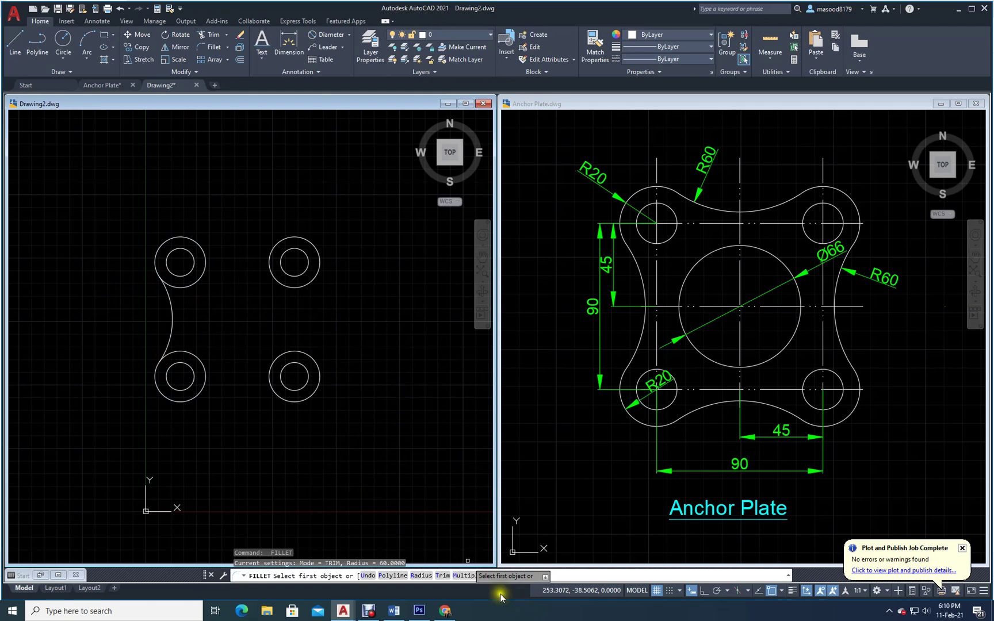
left_click(269, 258)
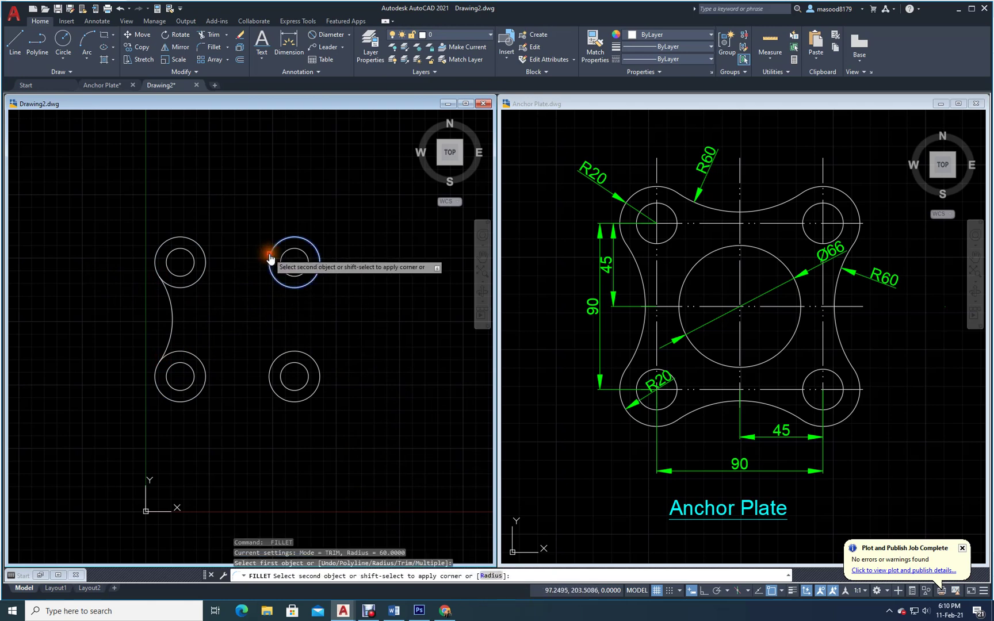
left_click(202, 250)
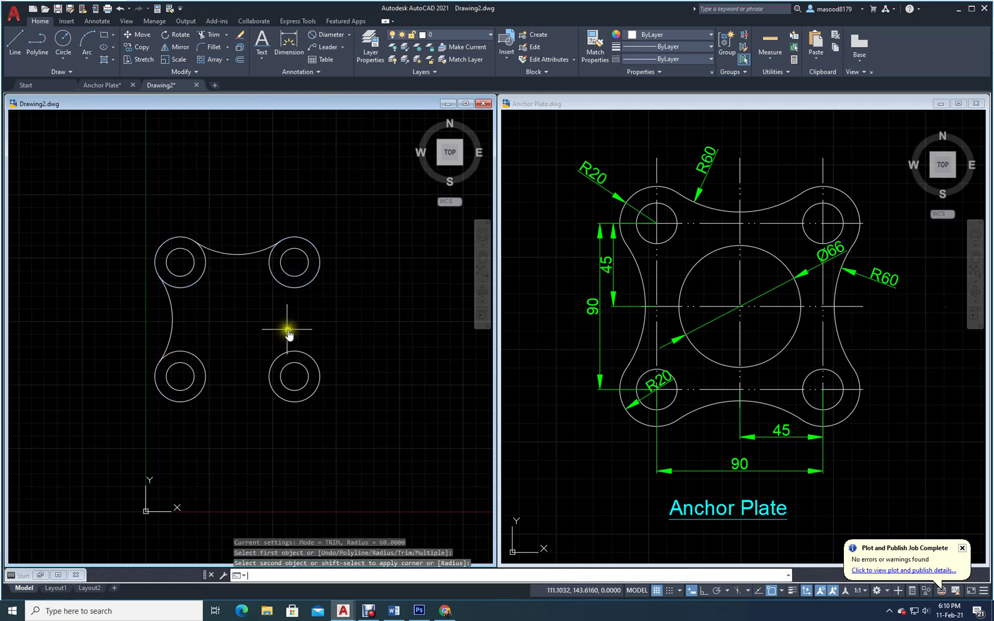
key("Return")
left_click(307, 283)
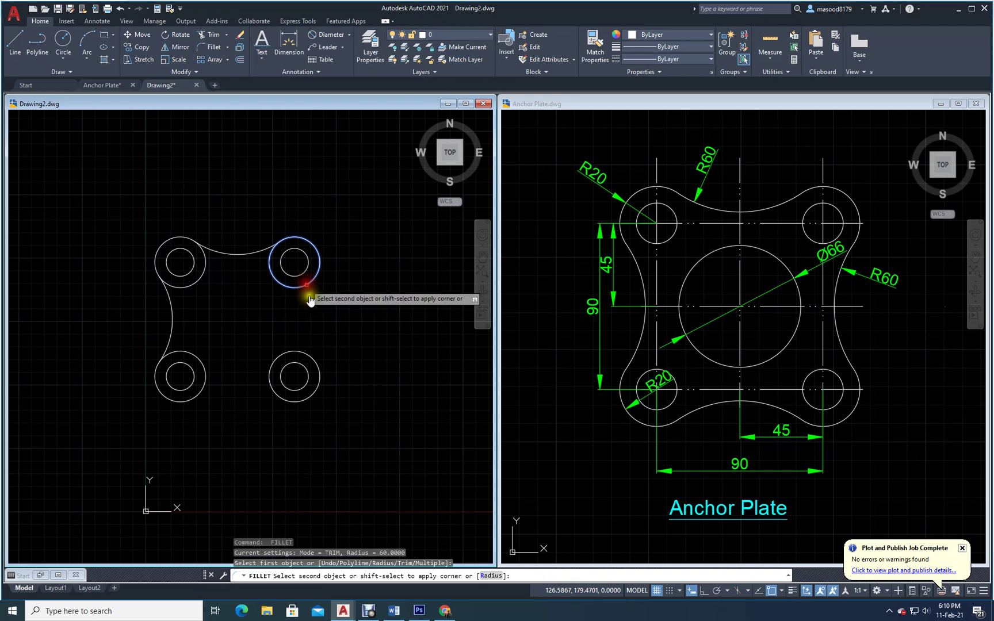
left_click(314, 358)
key("Return")
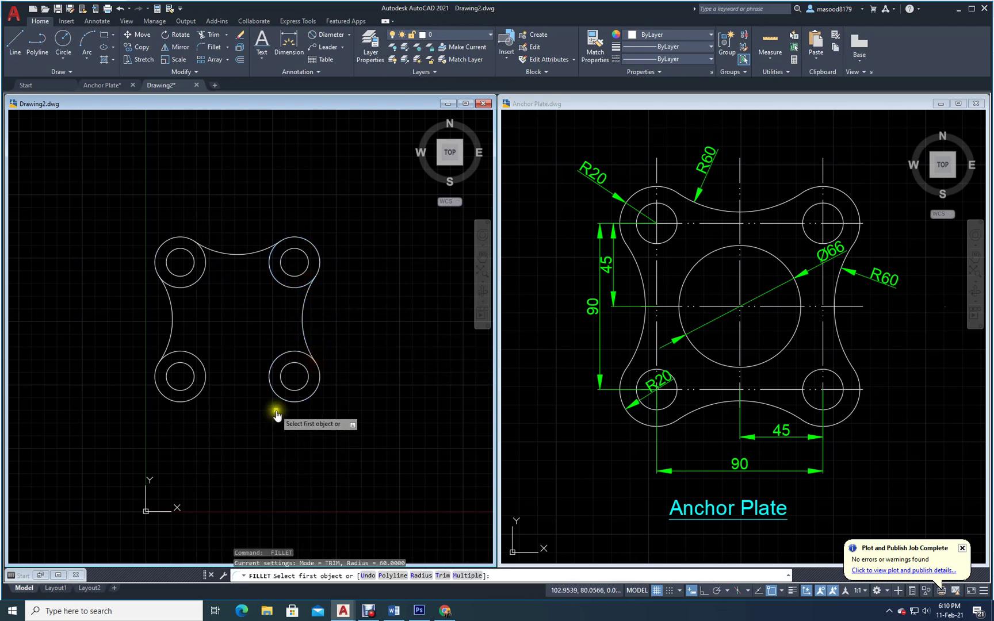
left_click(275, 395)
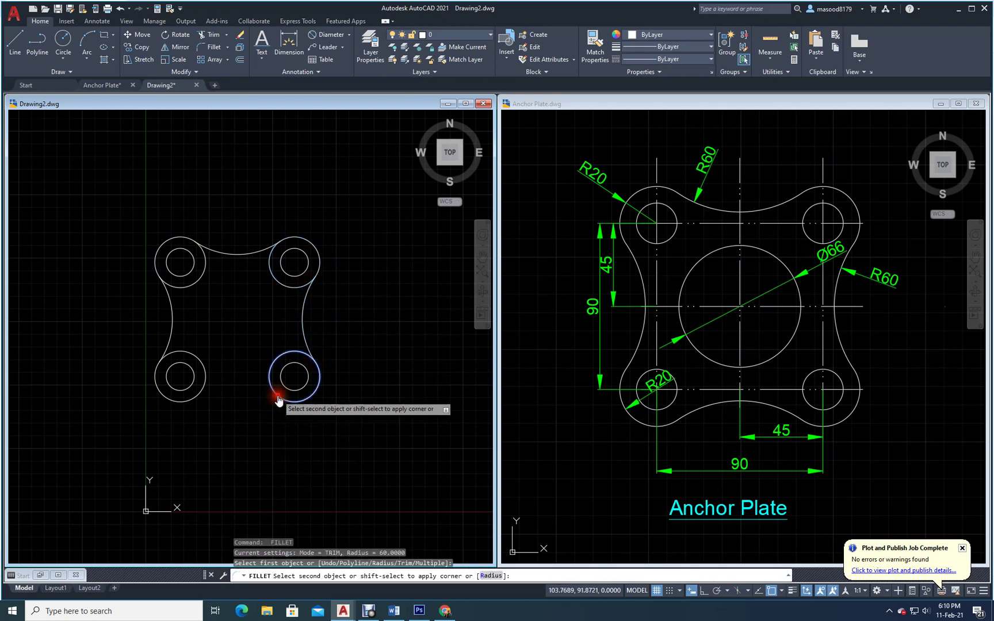
left_click(203, 401)
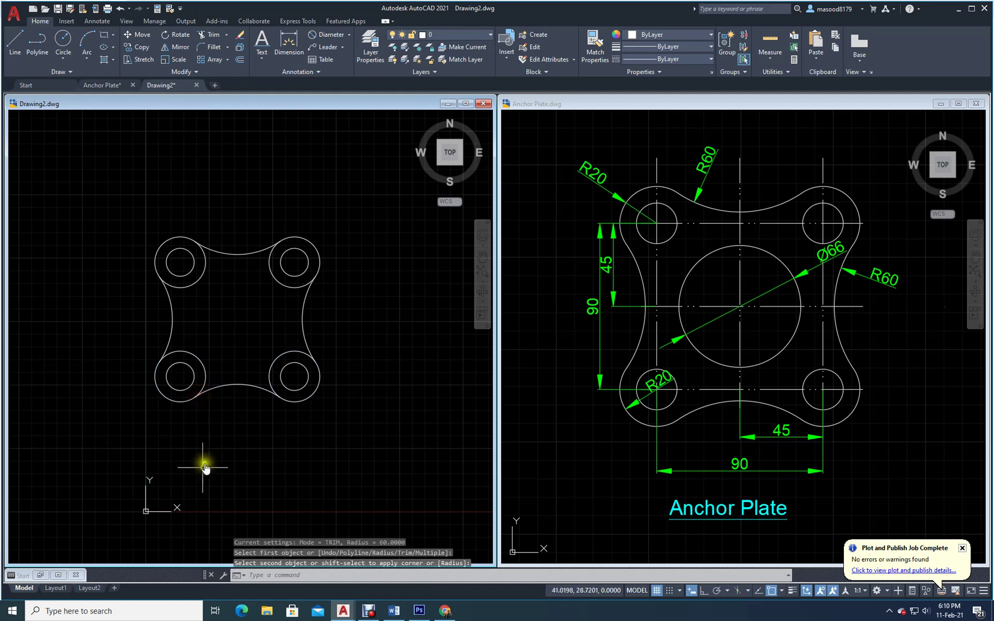
left_click(275, 280)
left_click(225, 300)
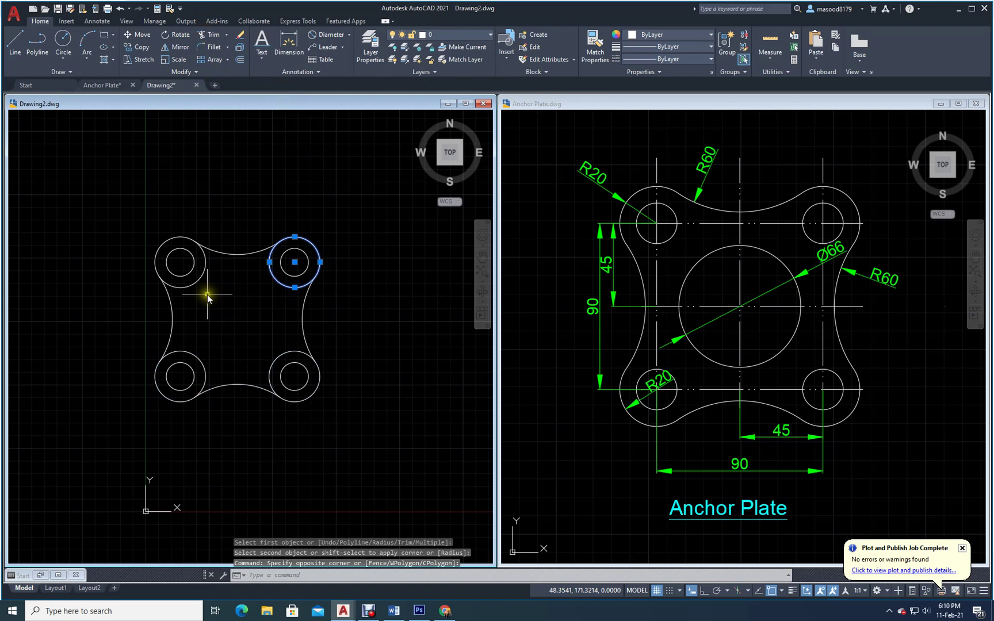
key("Escape")
Trim away the inner arcs of the four R20 corner circles between the fillets, leaving one continuous plate outline.
left_click(211, 35)
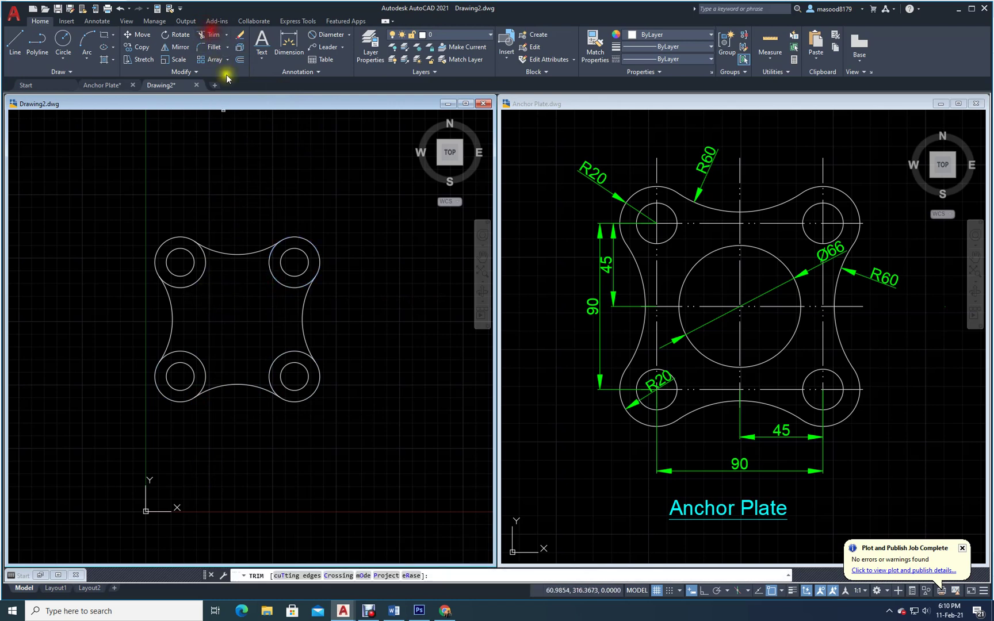
left_click(279, 280)
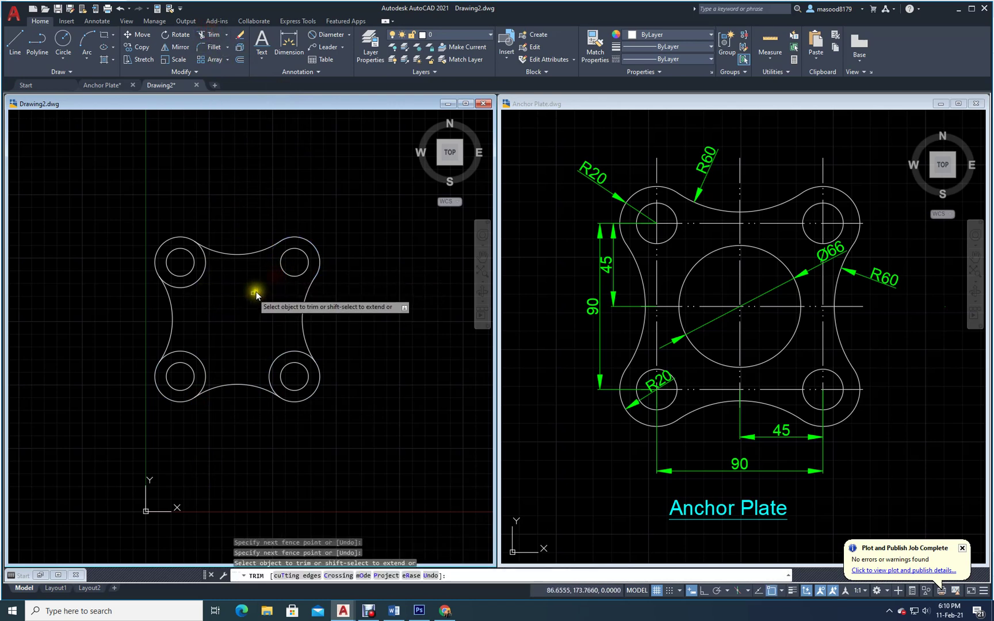
left_click(193, 281)
key("Return")
left_click(200, 348)
left_click(193, 362)
key("Return")
left_click(260, 343)
left_click(275, 363)
key("Return")
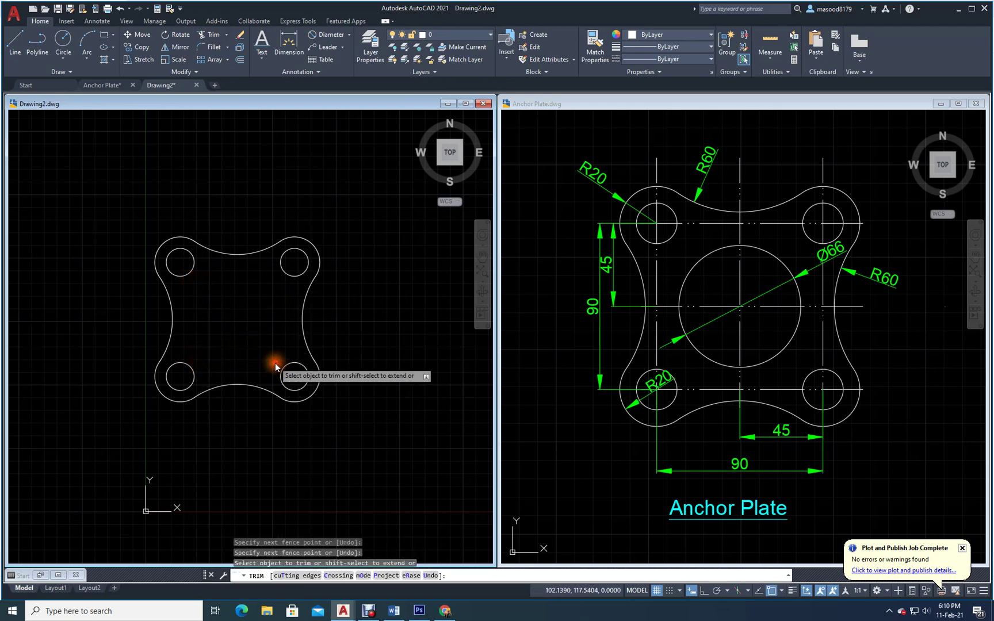
left_click(211, 334)
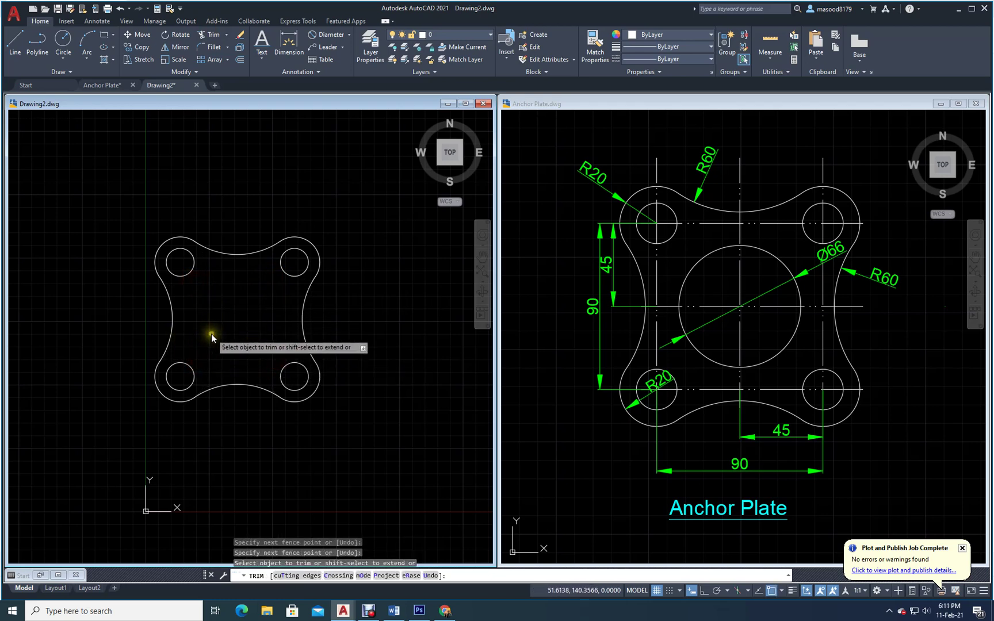
key("Escape")
left_click(268, 315)
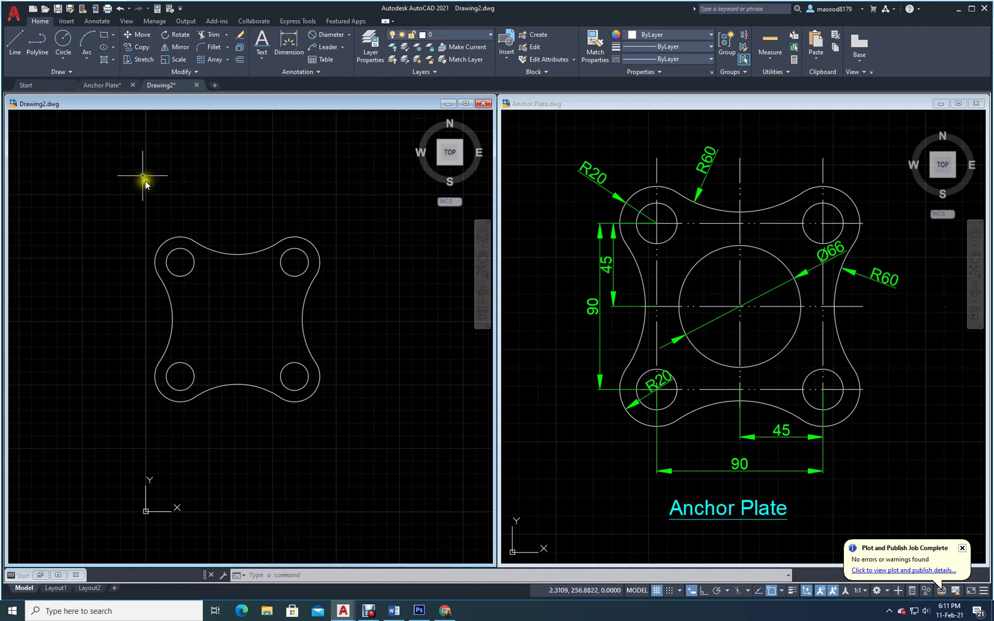
Draw a 66 diameter circle centred midway between the centres of the upper-right and lower-left holes.
left_click(64, 59)
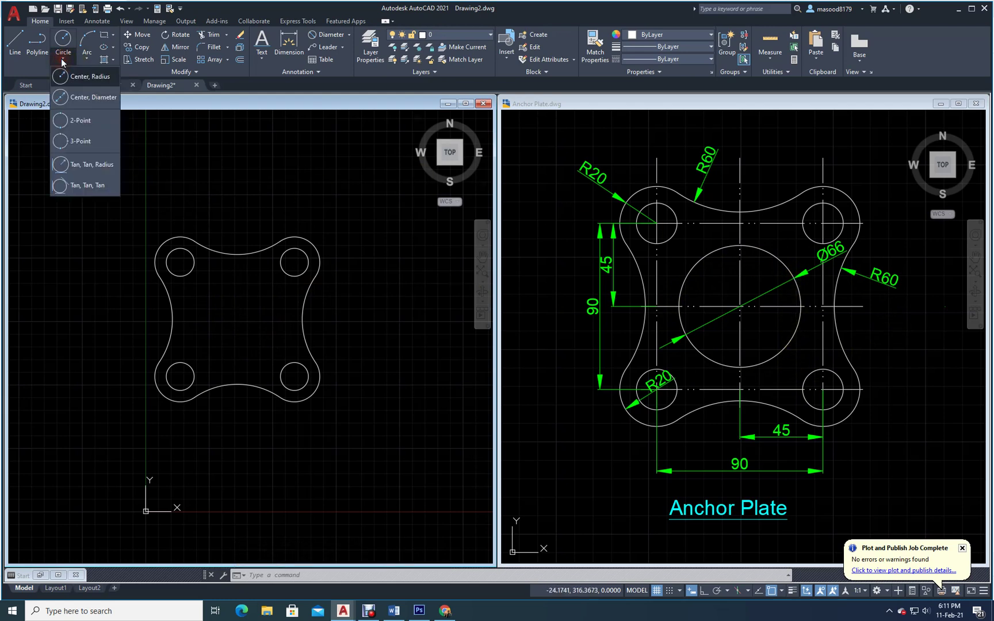
left_click(68, 99)
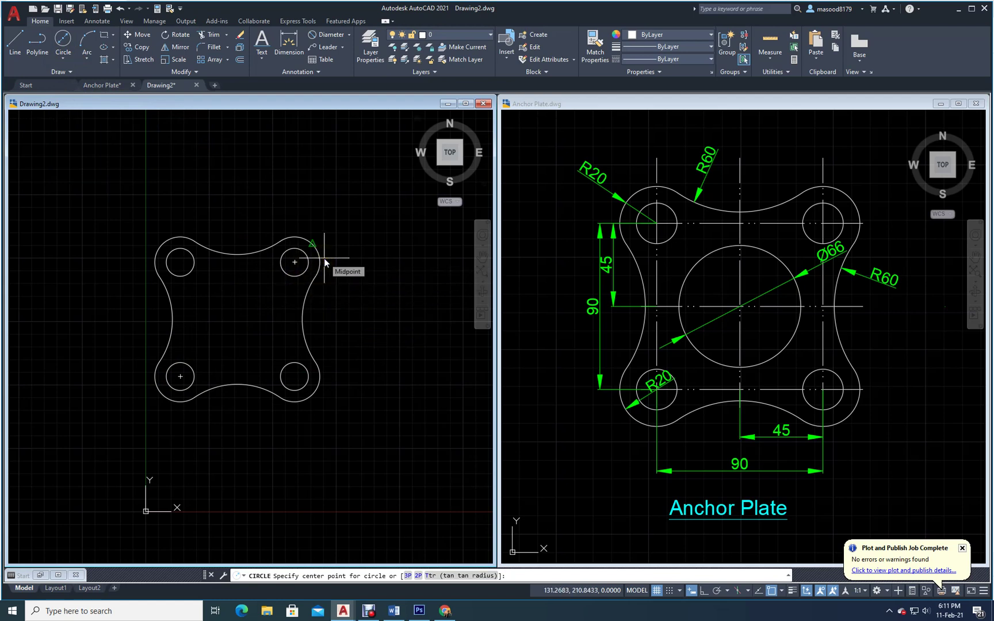
right_click(251, 172, "shift")
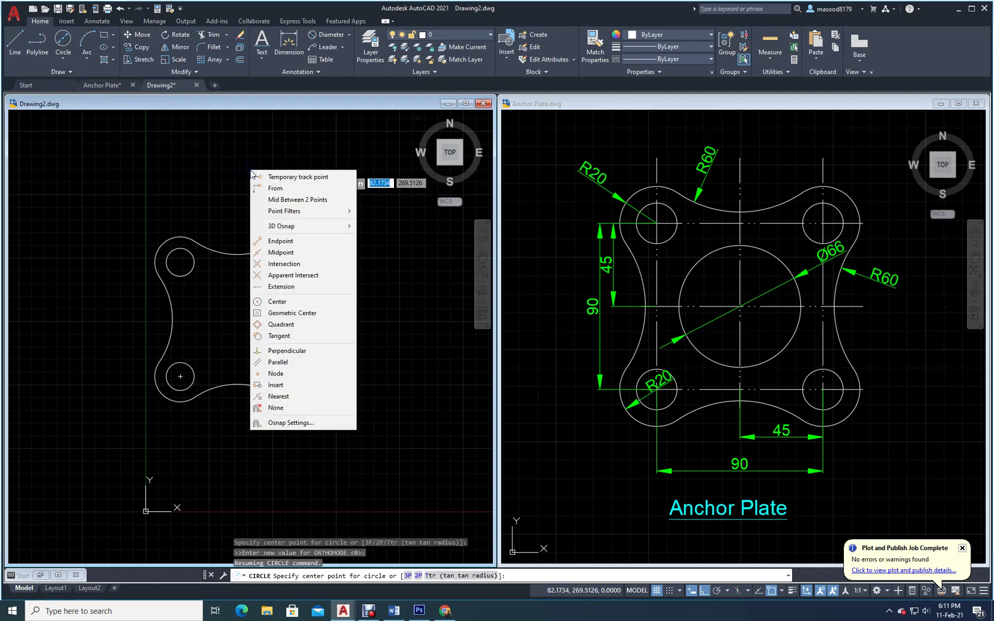
left_click(278, 201)
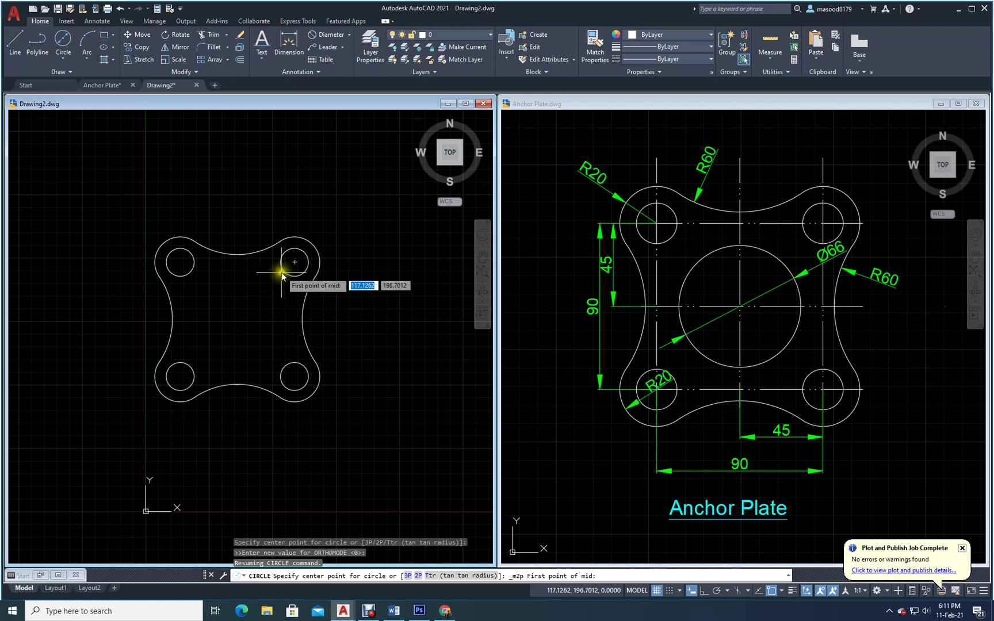
left_click(295, 261)
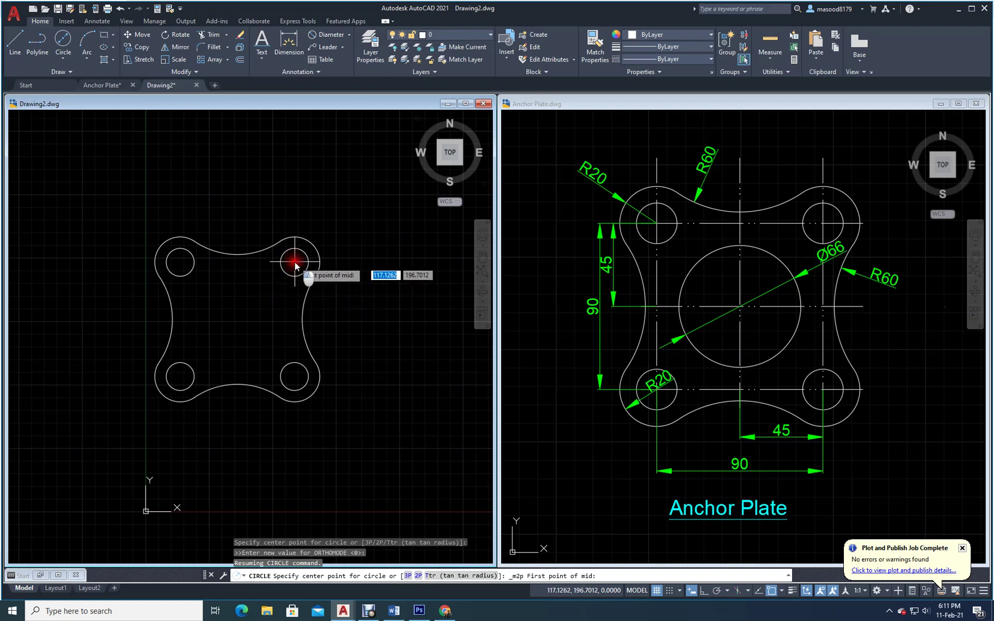
left_click(180, 376)
key("d")
key("Return")
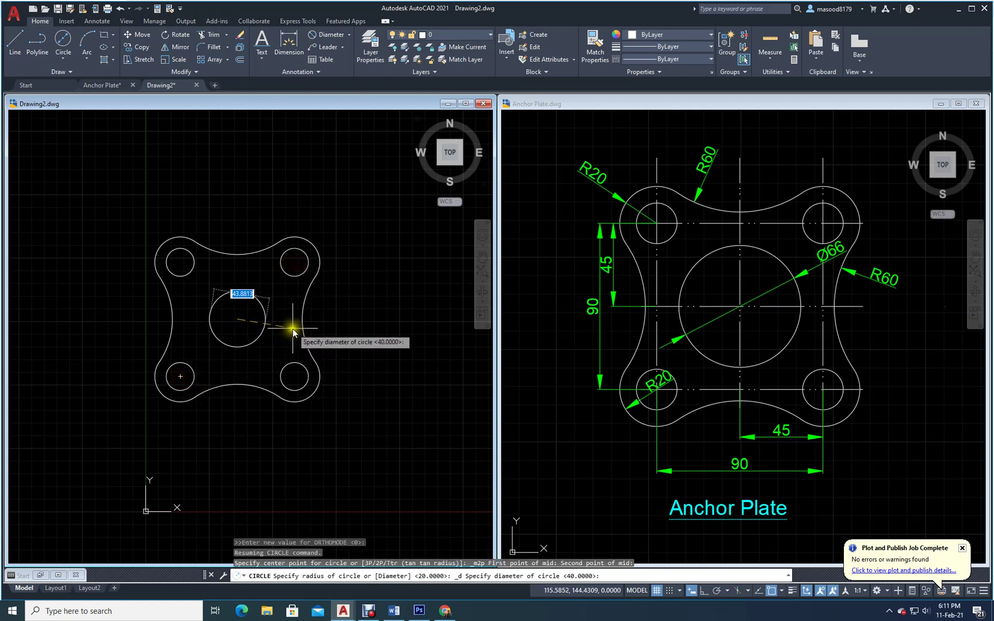
type("66")
key("Return")
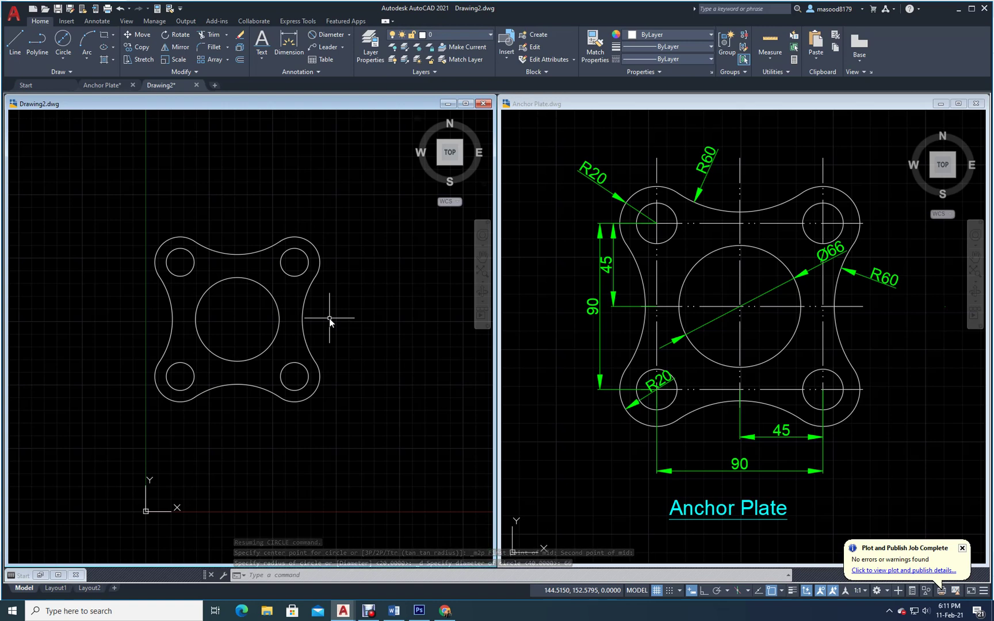
Create a new layer named Dim and set its color to cyan.
left_click(365, 35)
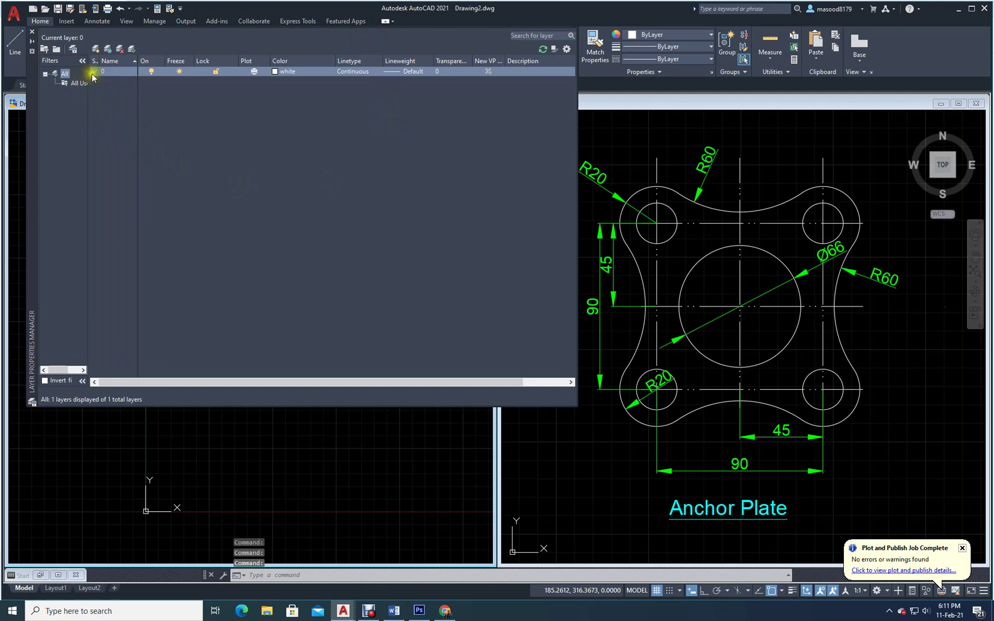
left_click(96, 49)
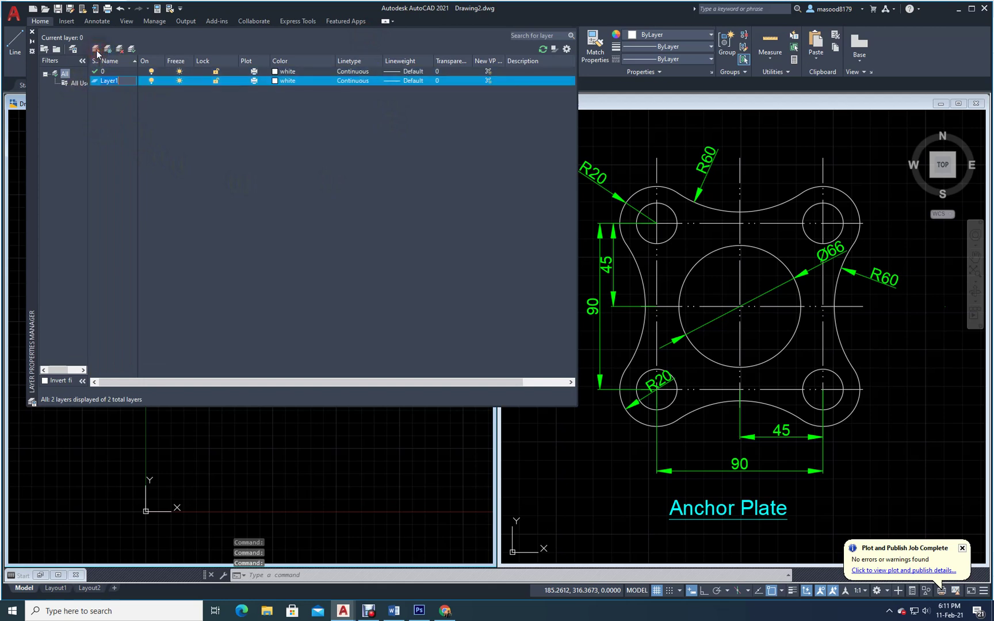
type("Dim")
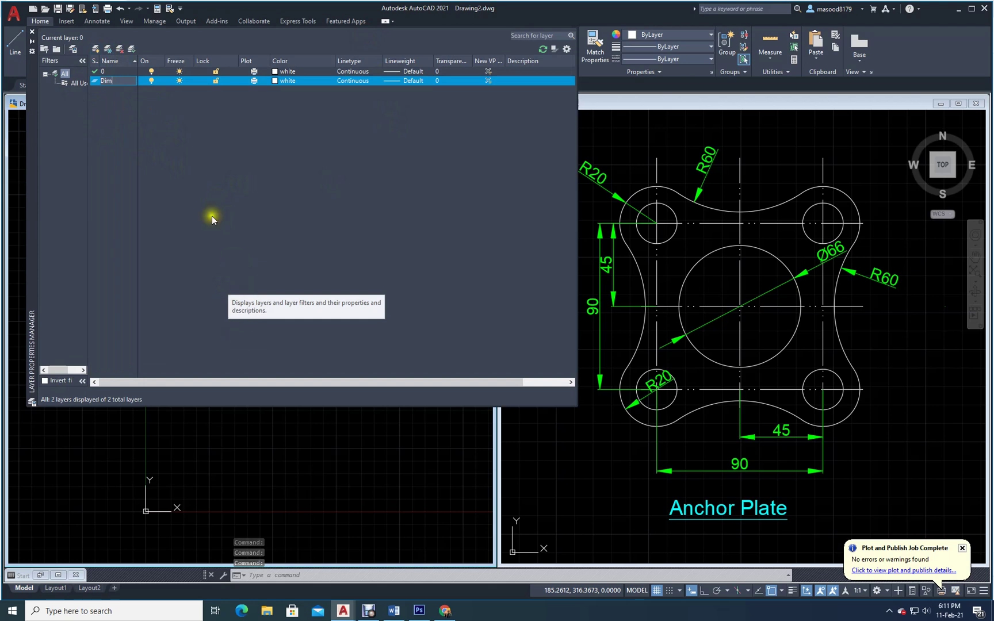
key("Return")
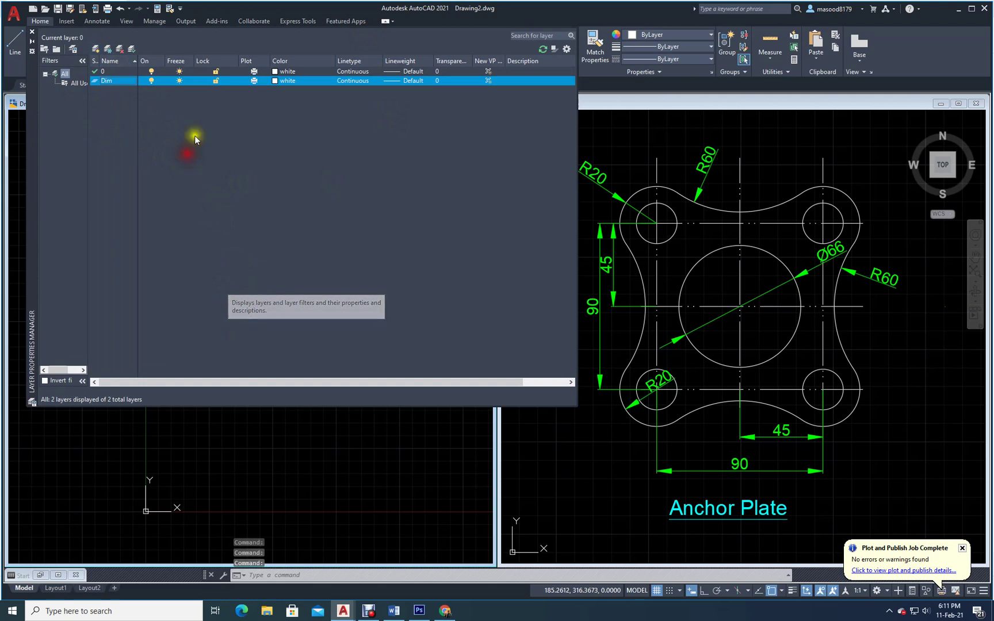
left_click(273, 83)
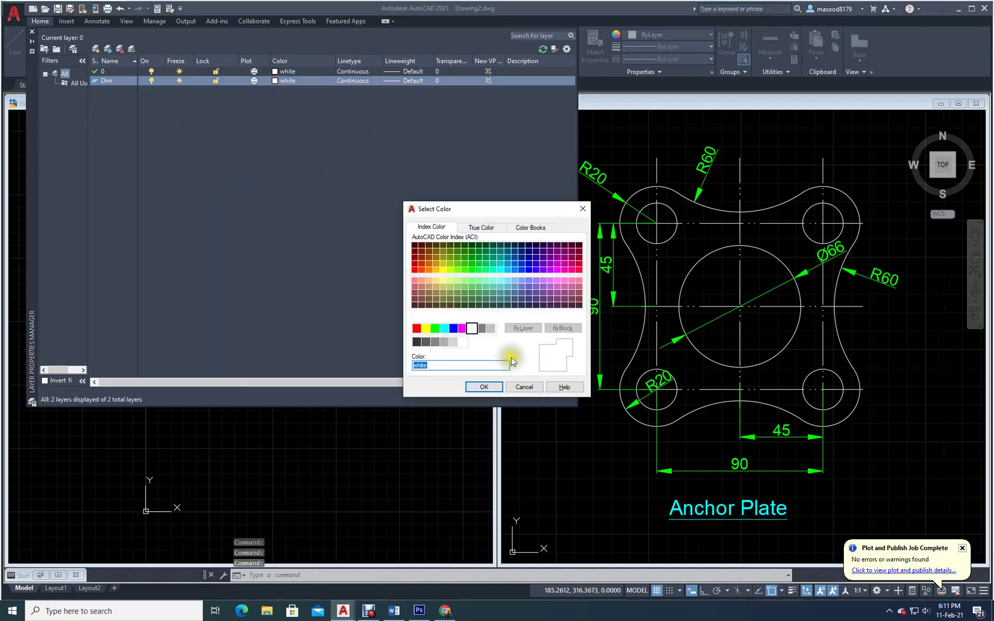
left_click(445, 329)
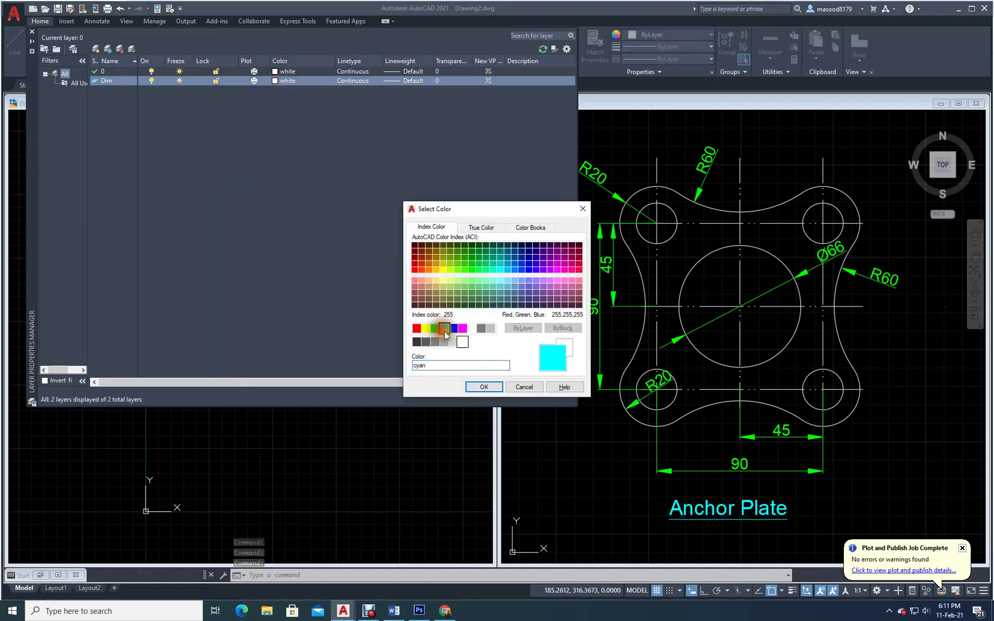
left_click(475, 387)
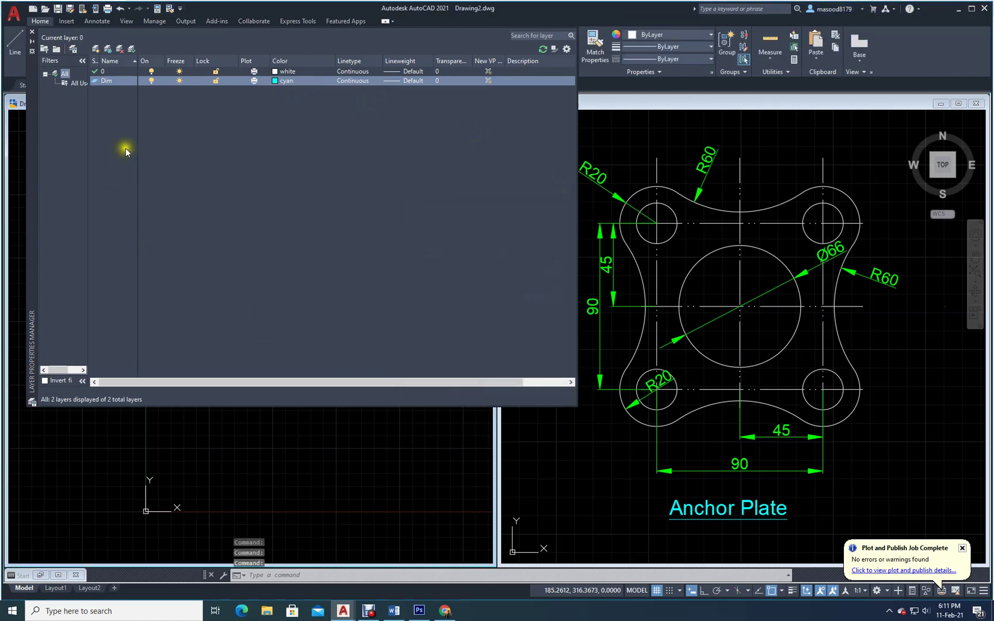
Add a layer named TXT and set its color to green.
left_click(97, 50)
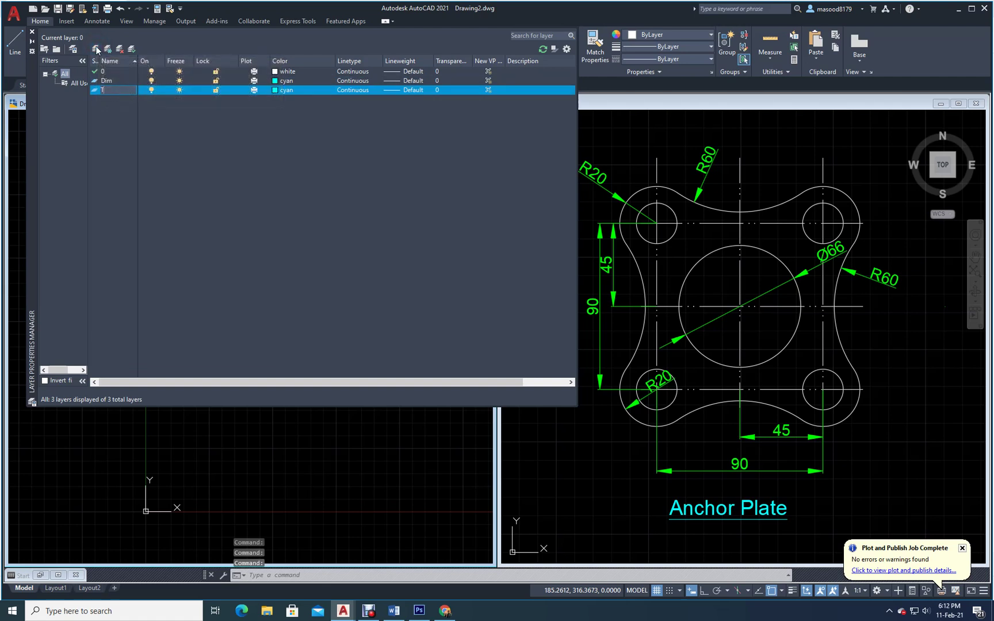
left_click(209, 154)
left_click(273, 90)
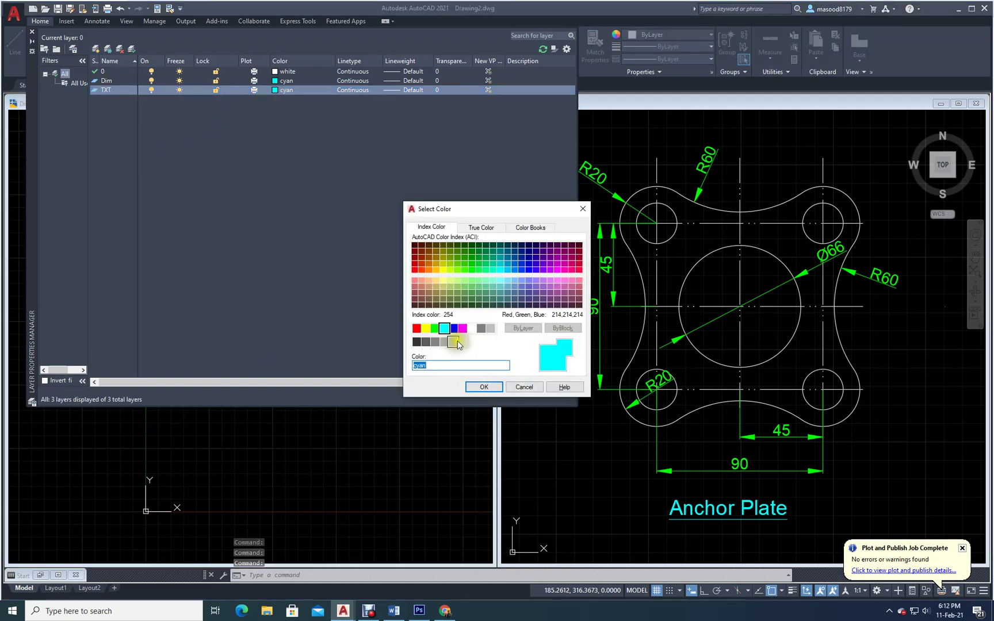
left_click(435, 329)
left_click(484, 387)
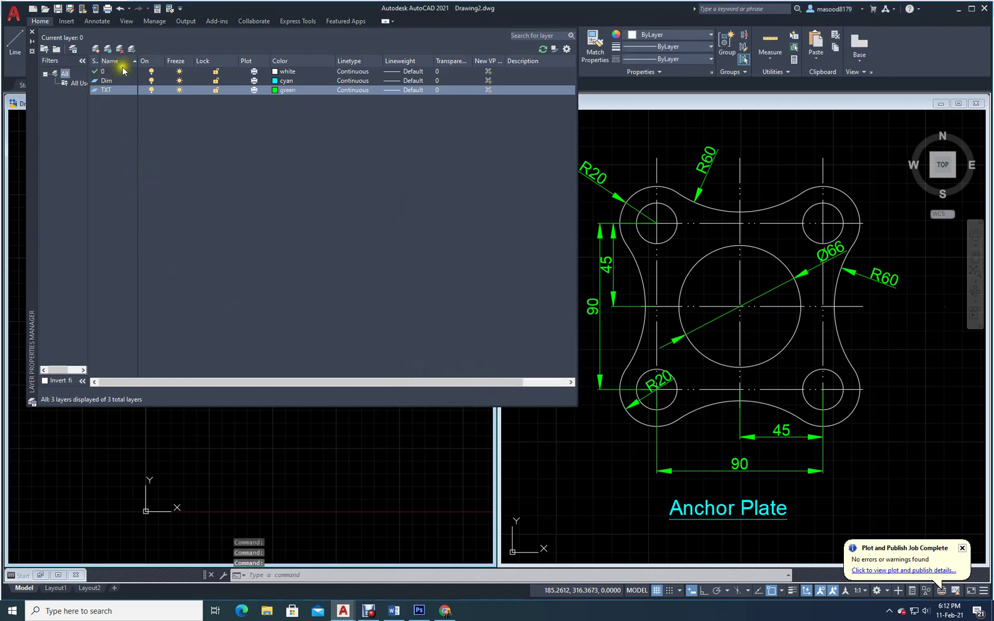
Add a layer named Axis and set its color to yellow.
left_click(96, 48)
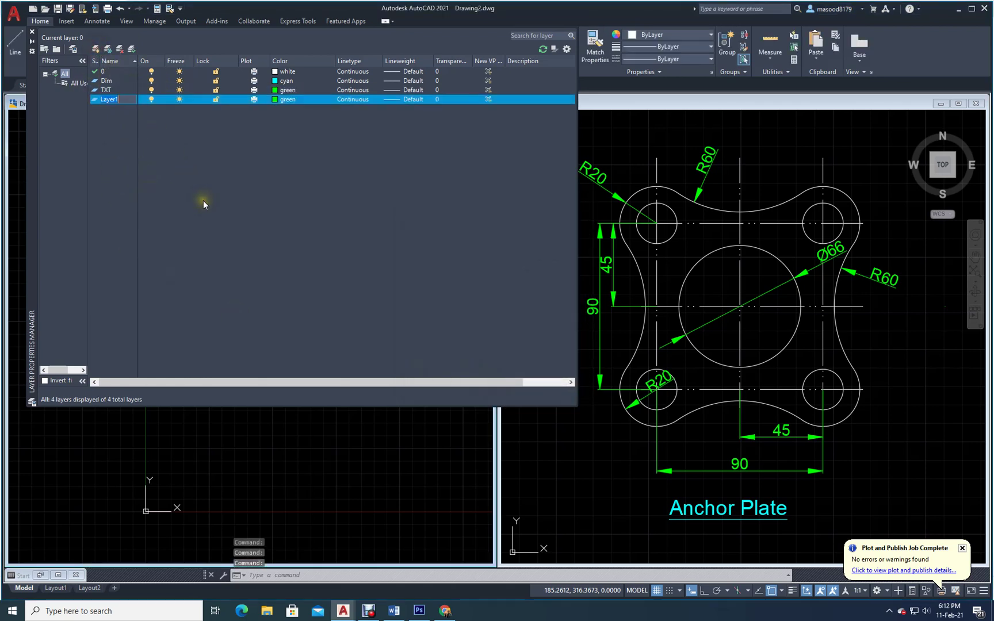
type("Axis")
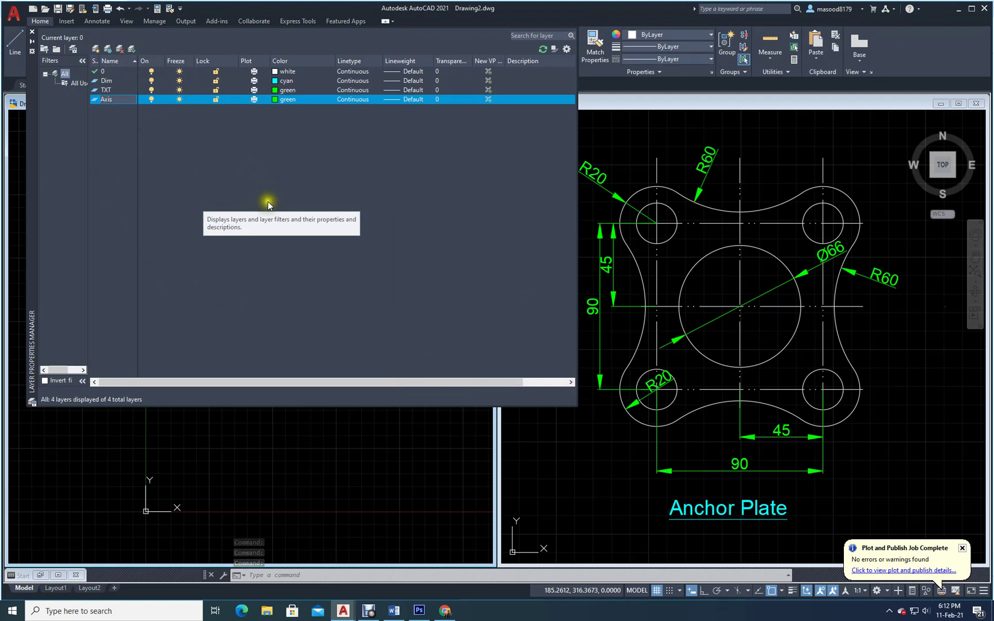
left_click(276, 102)
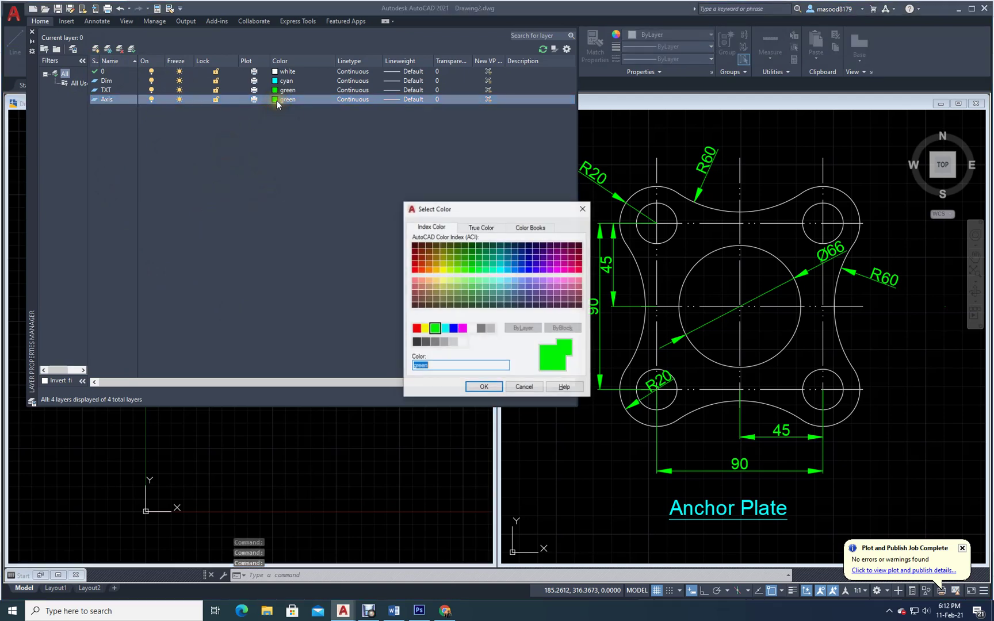
left_click(426, 329)
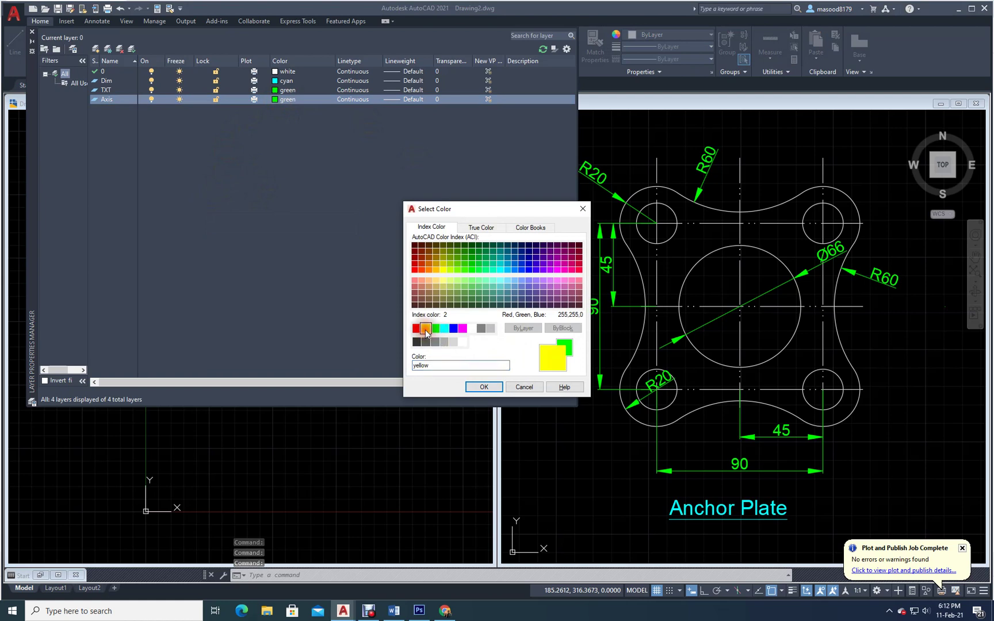
left_click(483, 386)
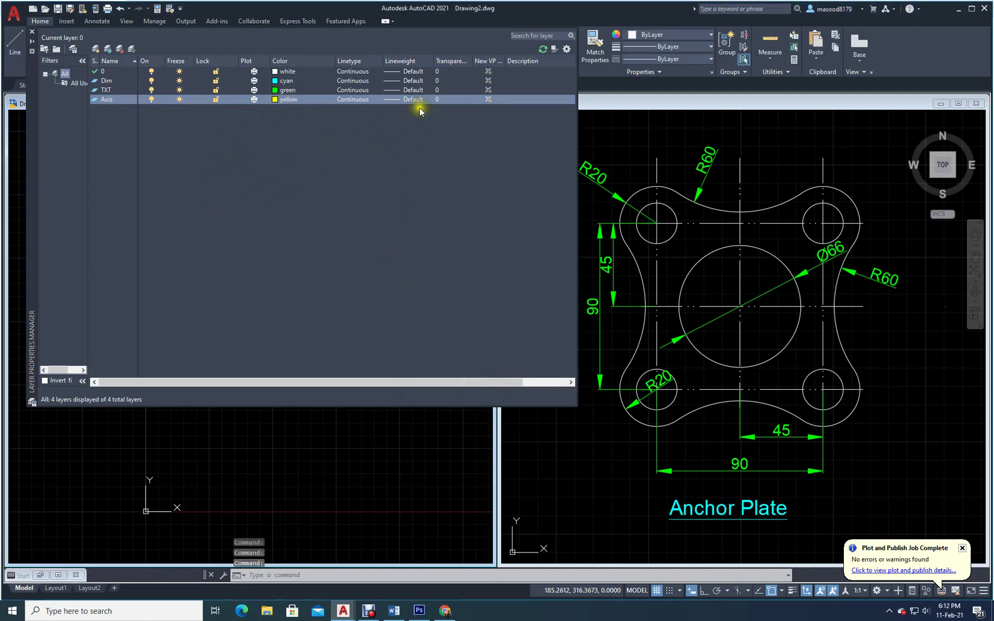
Load the ACAD_ISO09W100 linetype and assign it to the Axis layer.
left_click(355, 102)
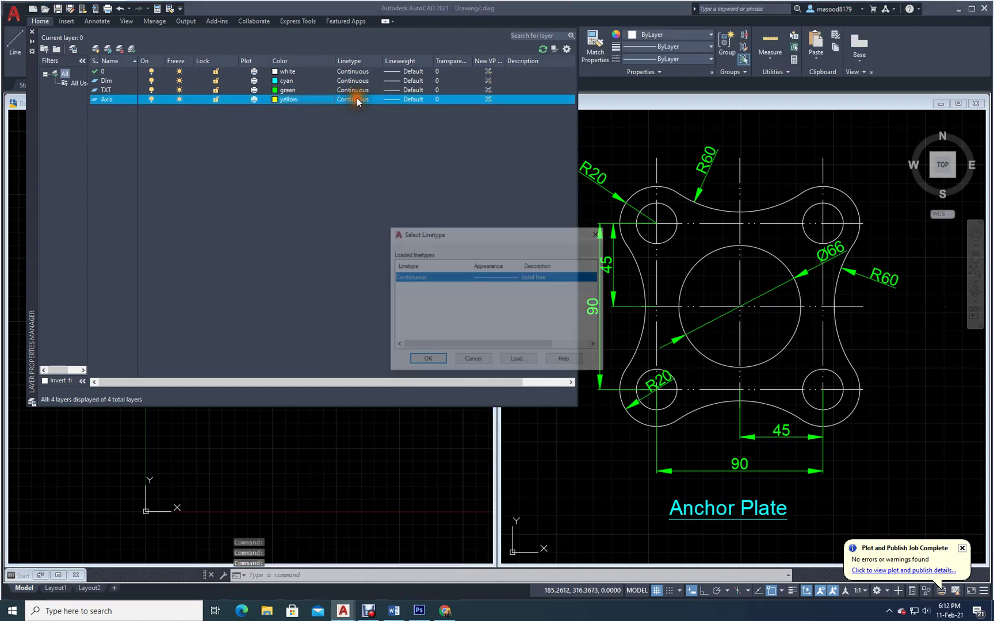
left_click(519, 361)
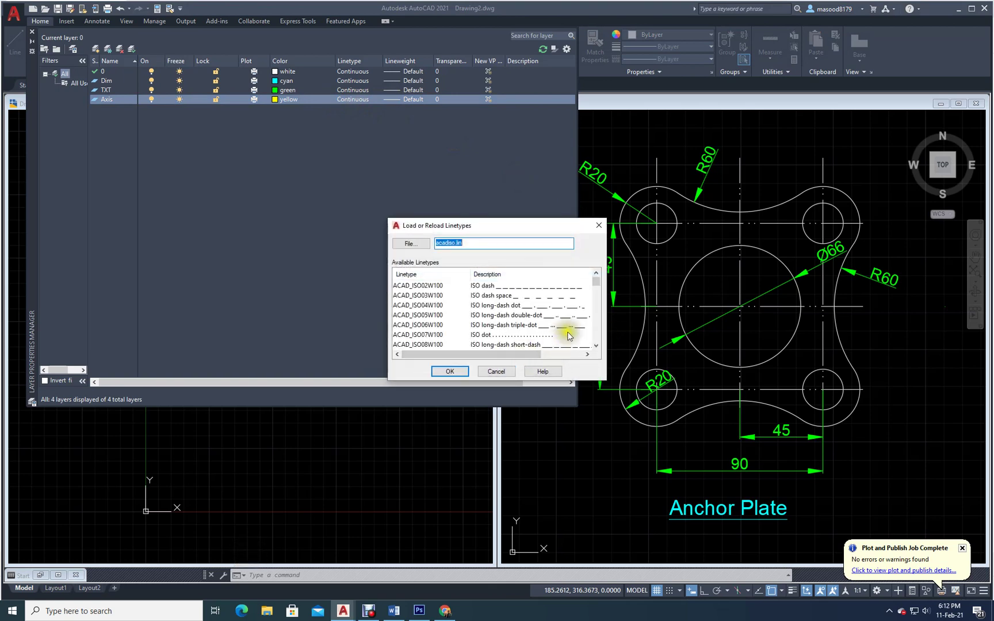
left_click(596, 347)
left_click(596, 346)
left_click(597, 347)
left_click(571, 326)
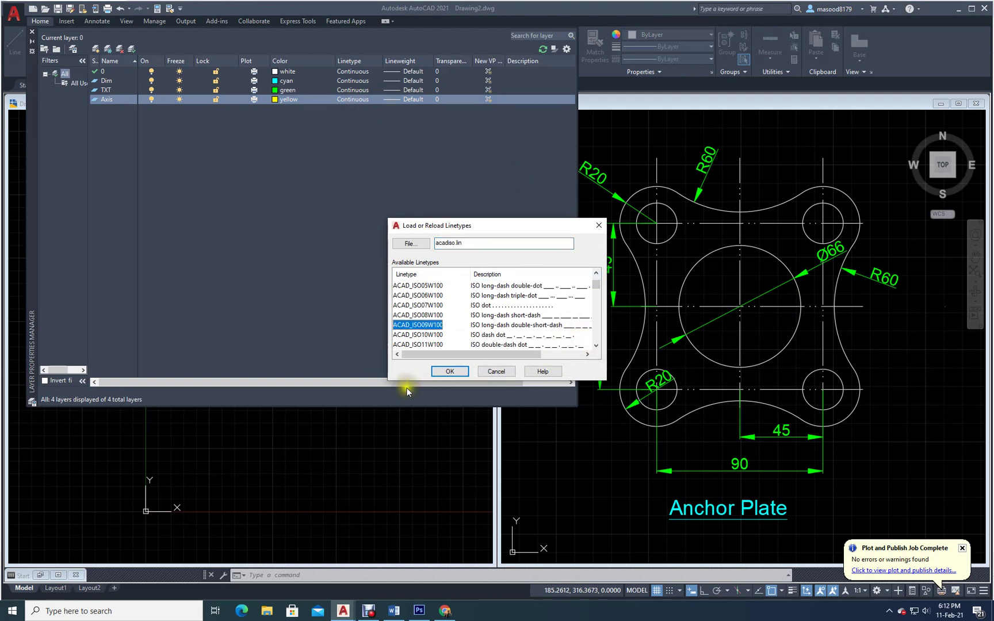
left_click(441, 371)
left_click(481, 278)
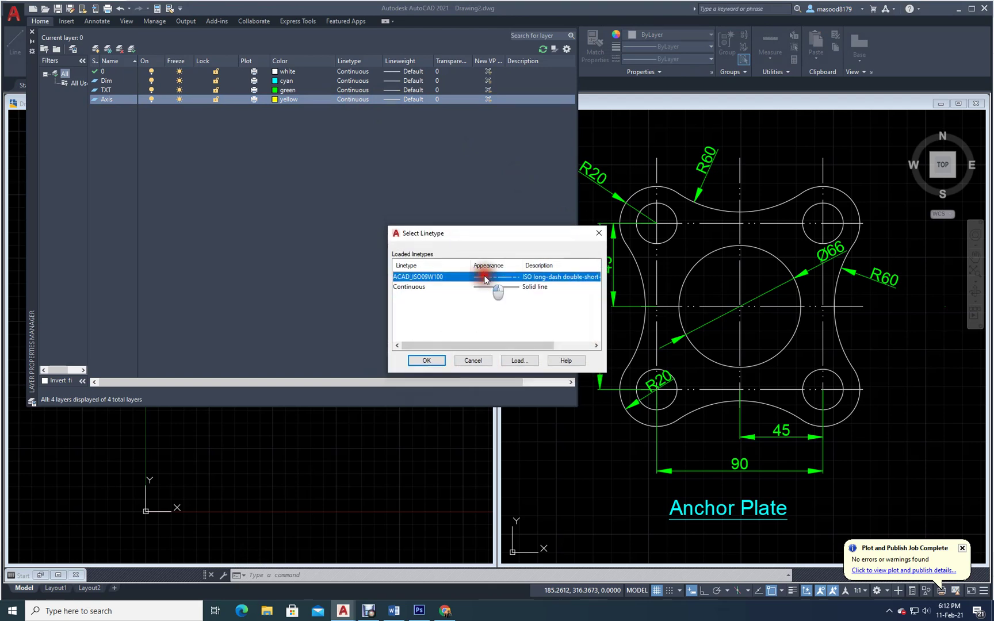
left_click(426, 361)
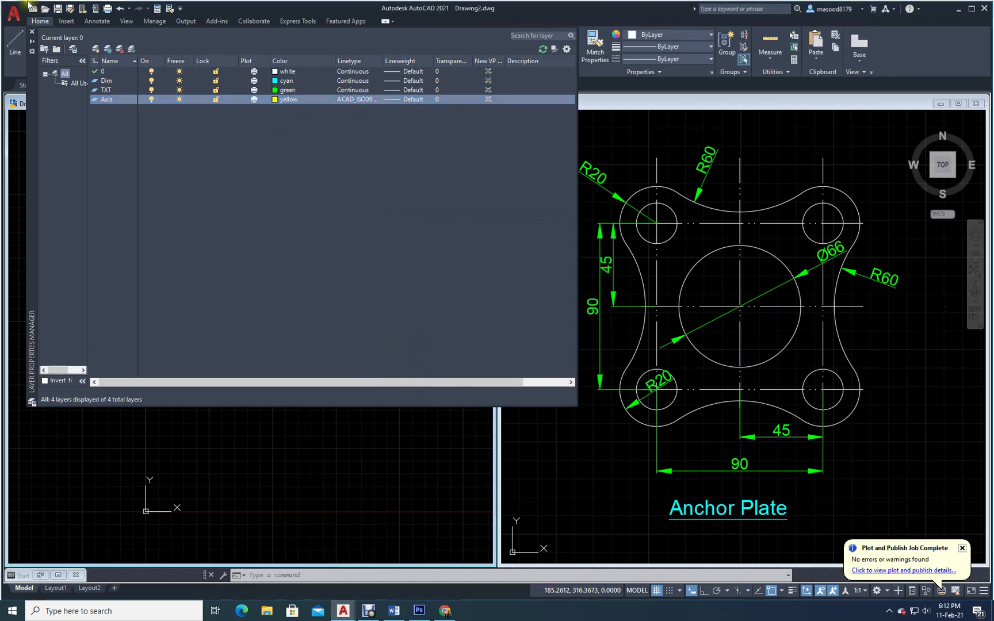
Make the Dim layer current and dimension the horizontal distance between the upper two hole centres above the plate.
double_click(104, 82)
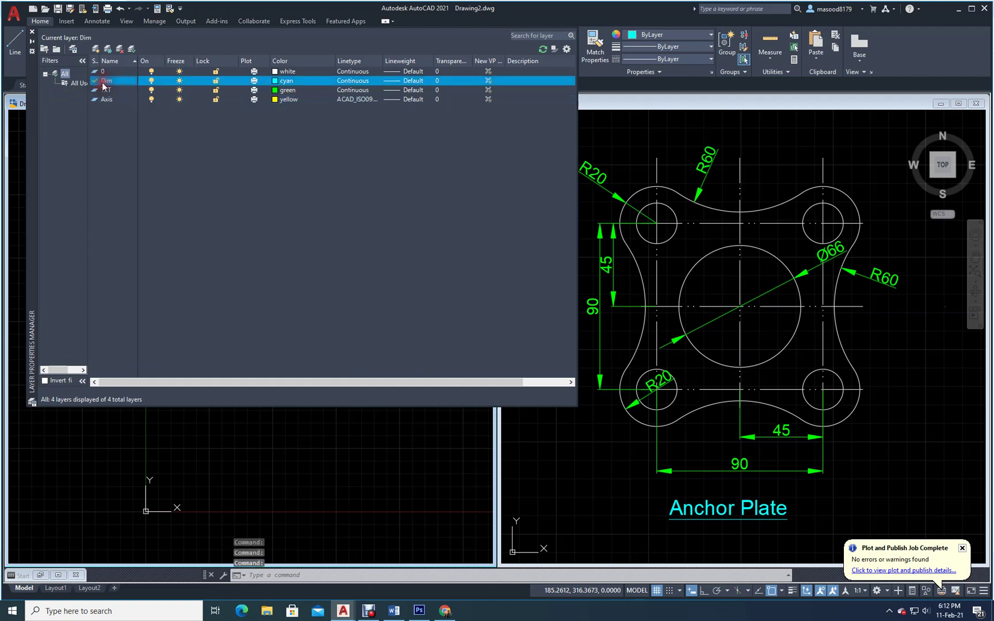
left_click(32, 32)
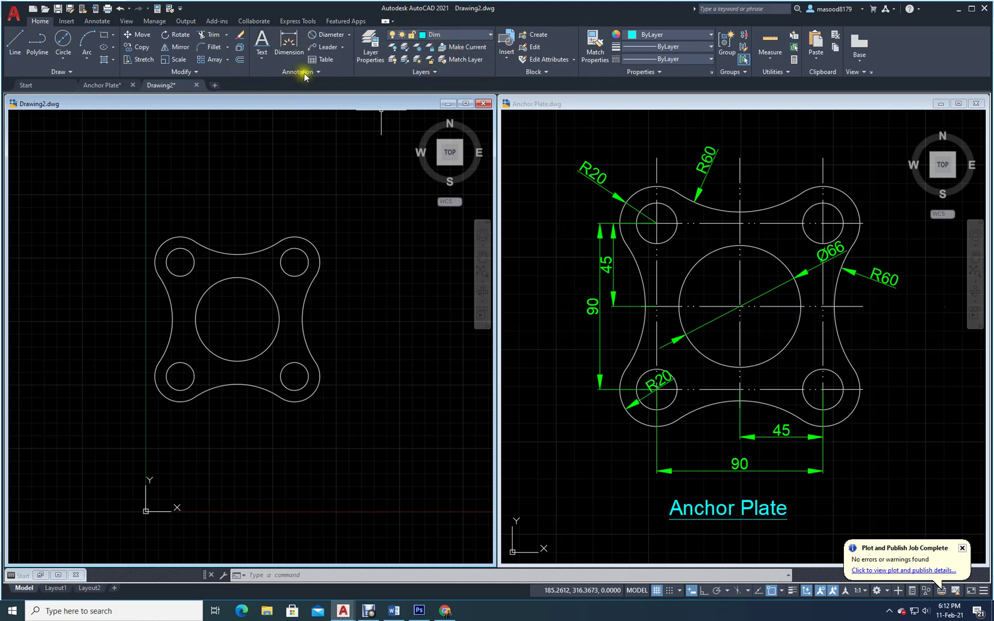
left_click(288, 40)
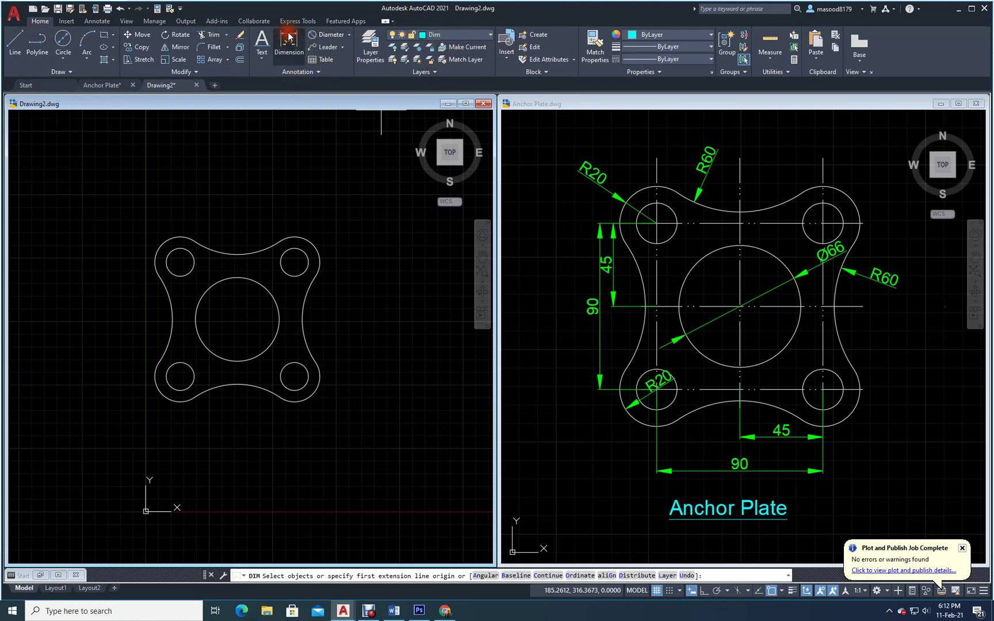
left_click(295, 263)
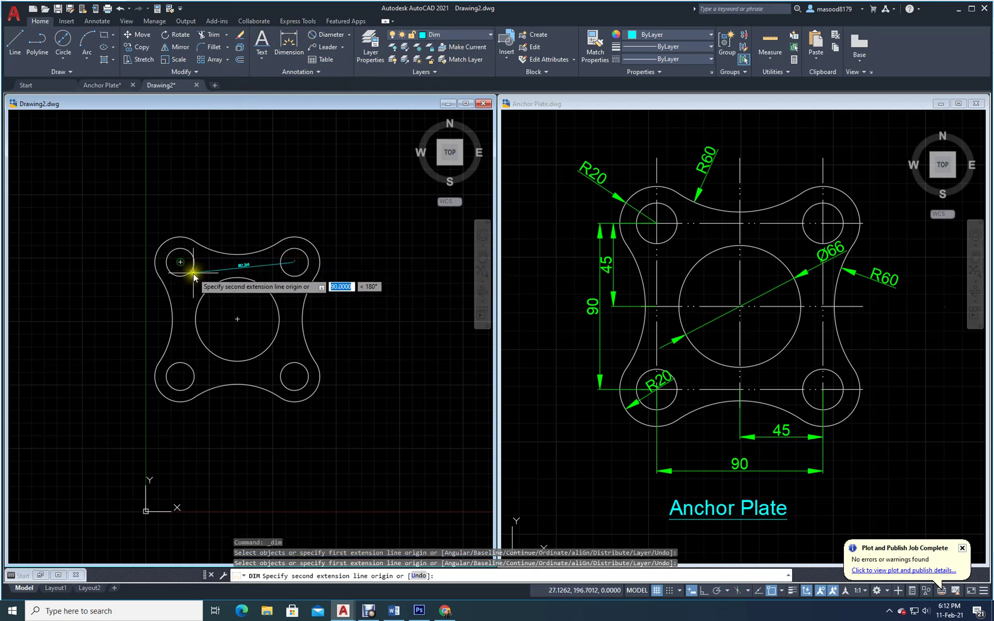
left_click(194, 276)
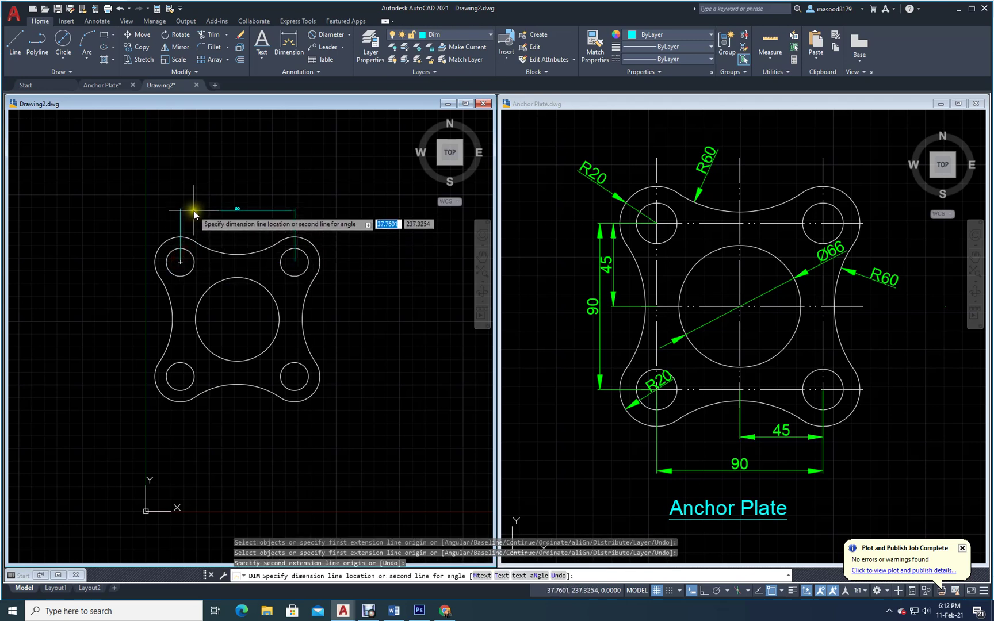
left_click(194, 212)
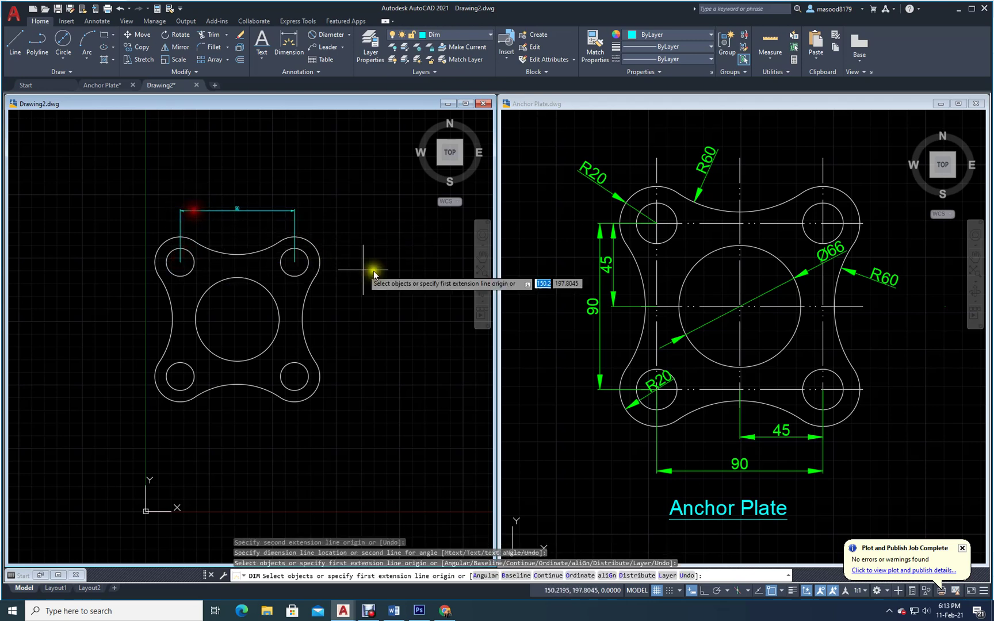
Close the Anchor Plate reference drawing and maximize the Drawing2 window.
left_click(977, 104)
left_click(529, 328)
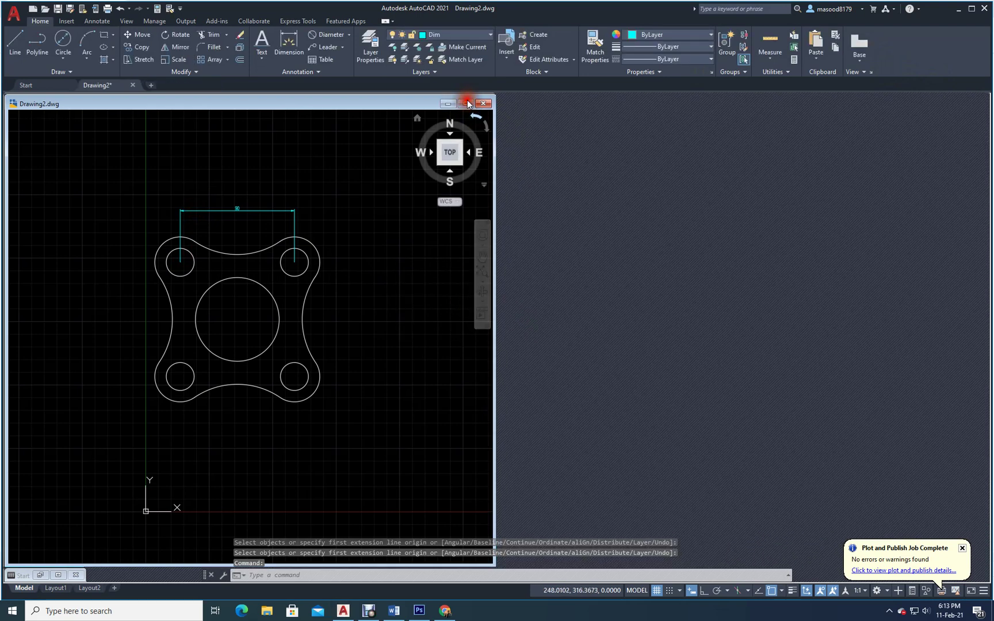
left_click(466, 104)
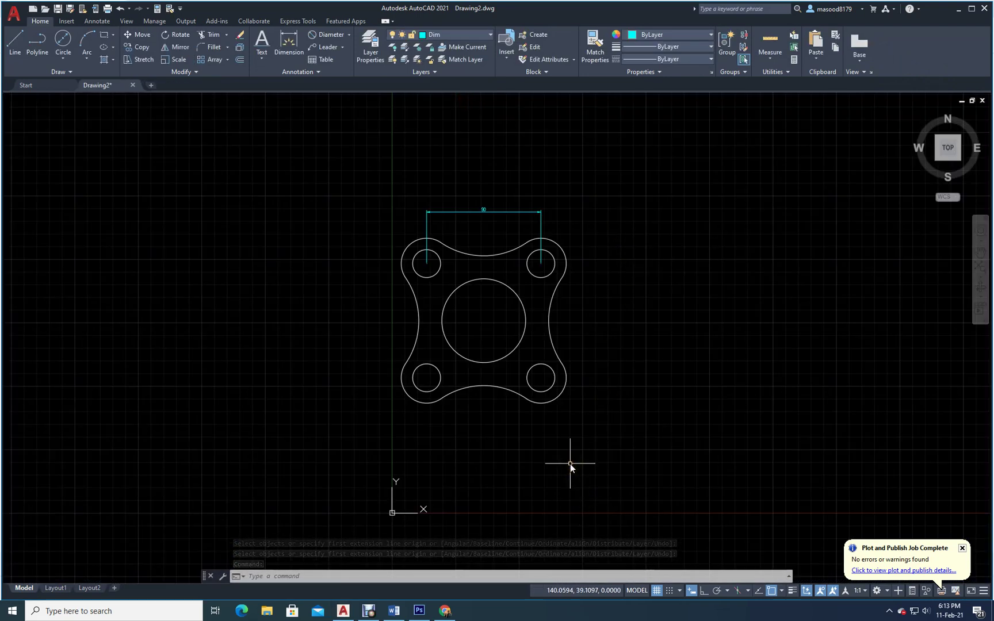
type("z")
key("Return")
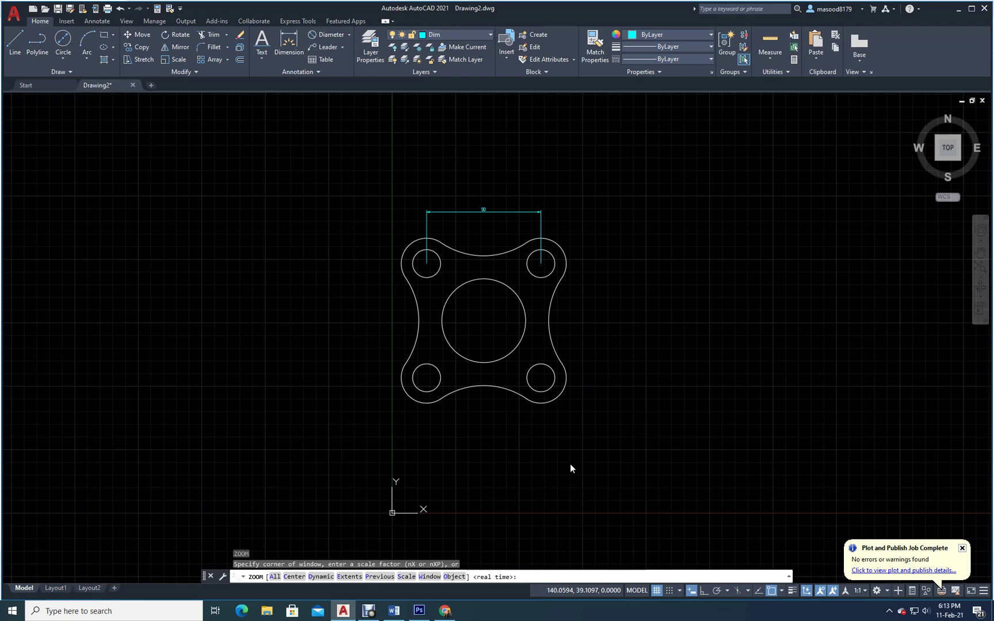
type("e")
key("Return")
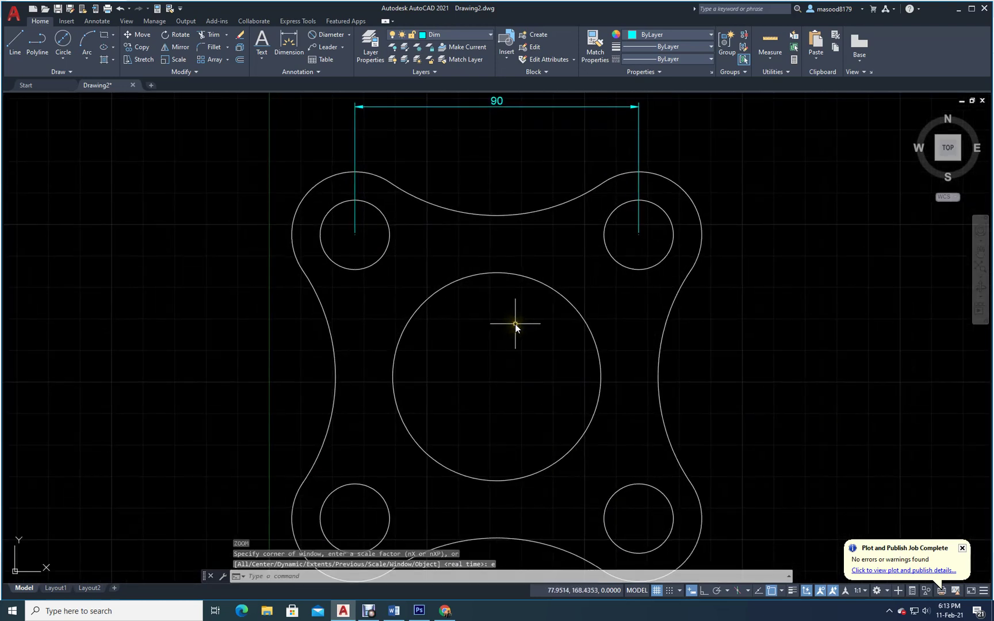
scroll(515, 324, "down", 2)
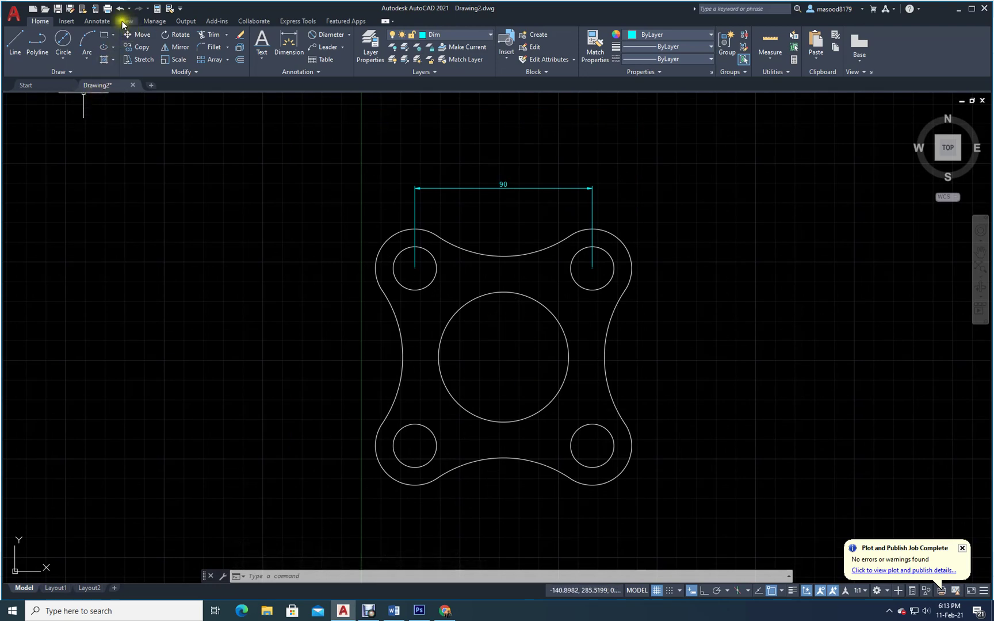
Modify the ISO-25 dimension style to use an arrow size of 4.
left_click(98, 21)
left_click(332, 72)
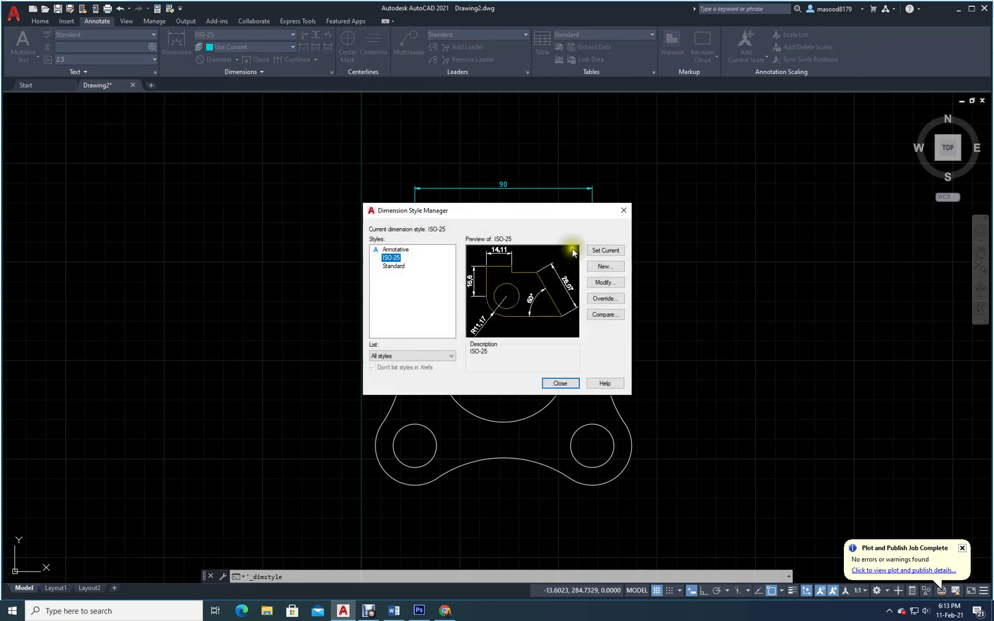
left_click(606, 283)
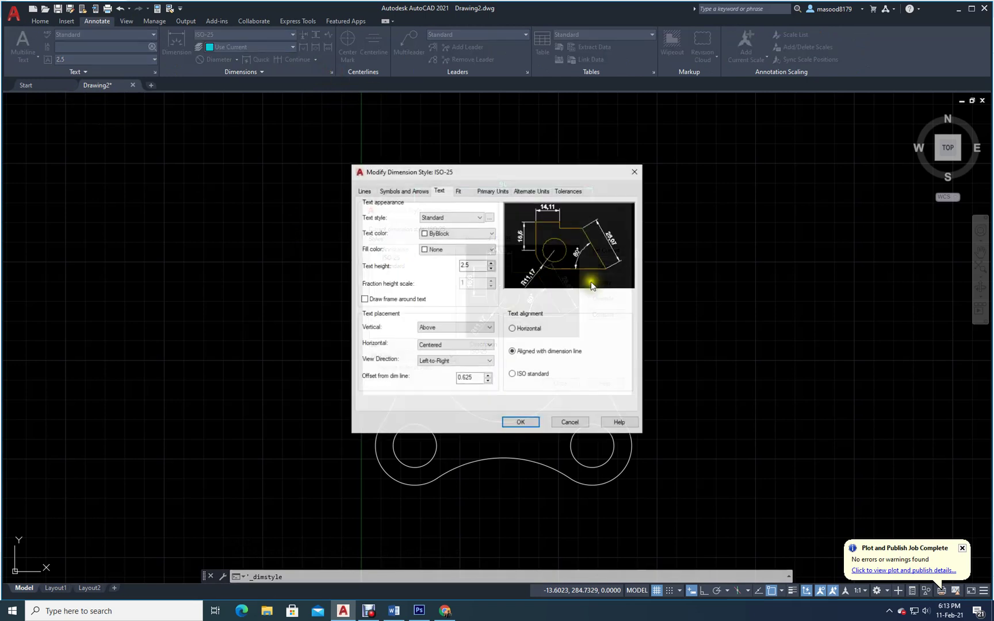
left_click(403, 190)
left_click(372, 296)
double_click(371, 296)
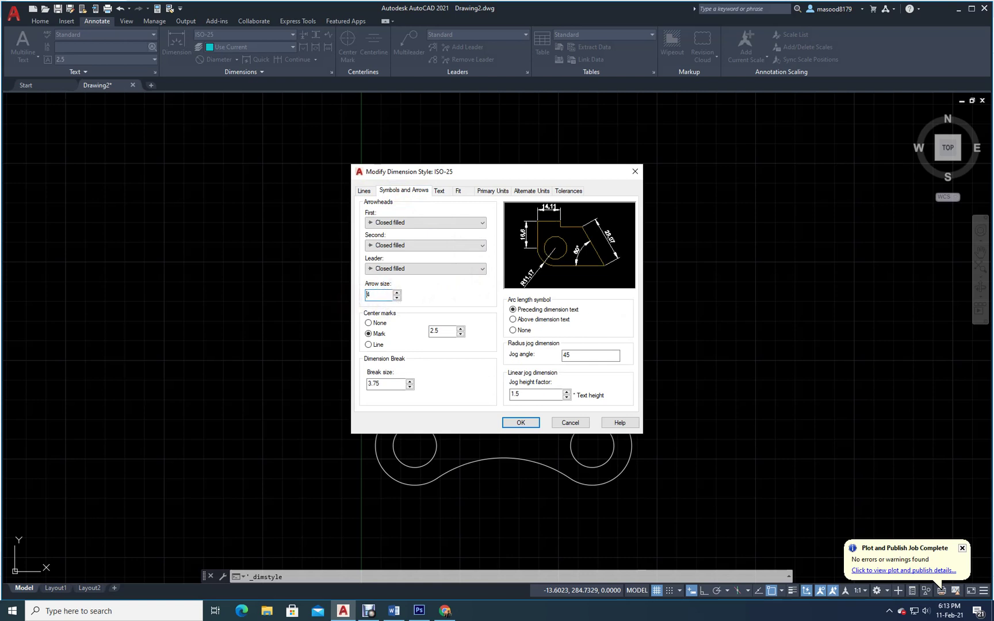
Increase the text height of the ISO-25 dimension style and apply the style changes.
left_click(442, 191)
double_click(460, 265)
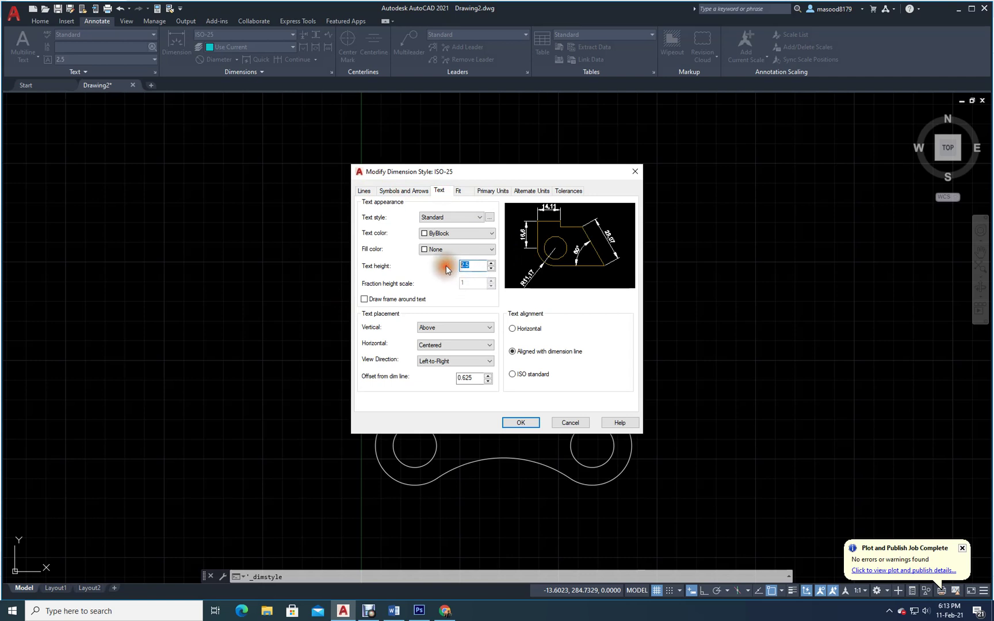
left_click(487, 191)
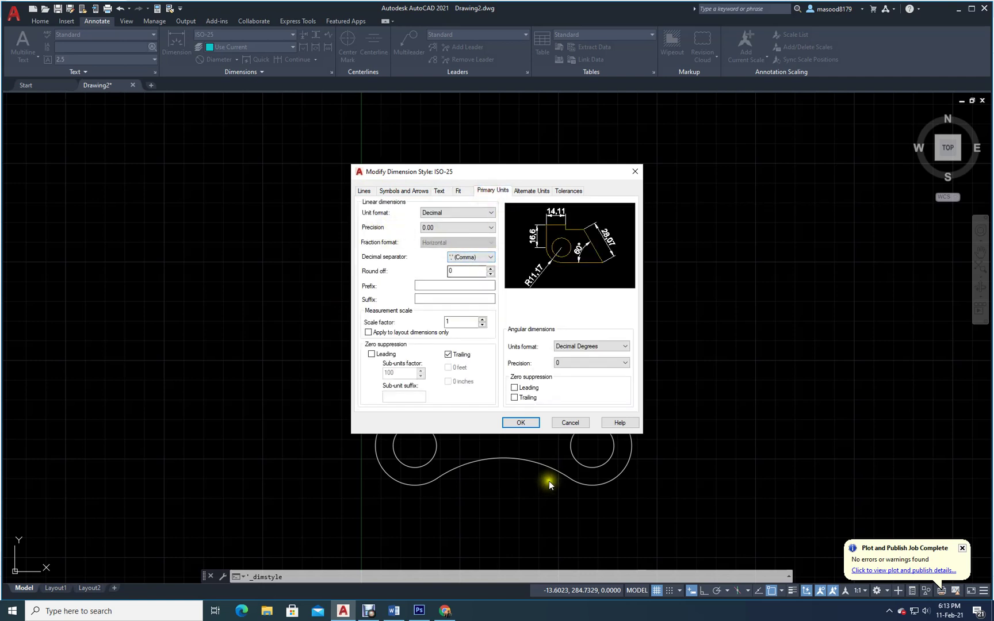
left_click(514, 424)
left_click(554, 384)
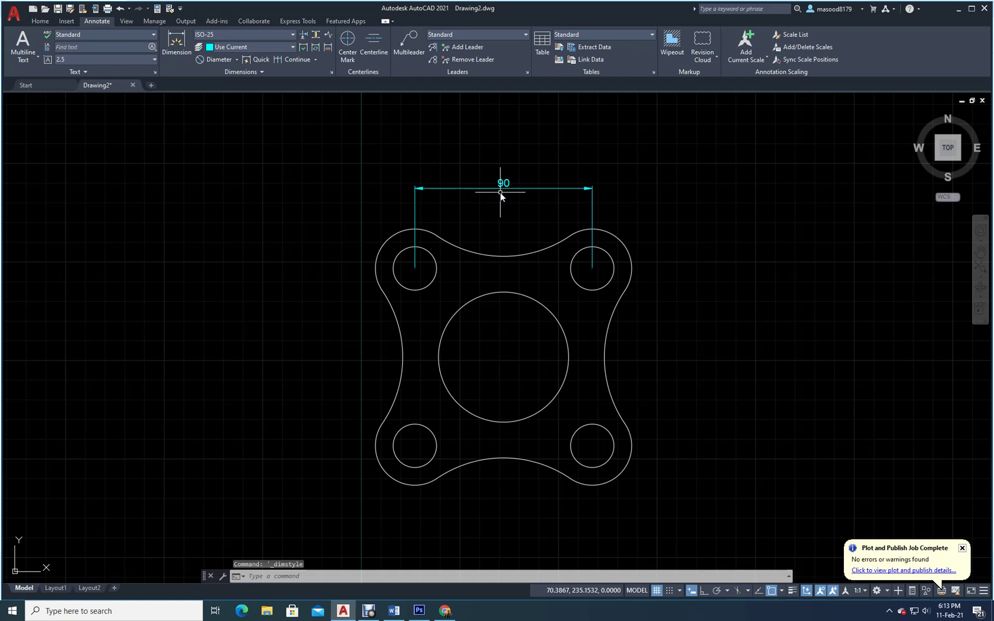
Dimension the vertical distance between the two left hole centres, placing it outside the plate's left edge.
left_click(175, 39)
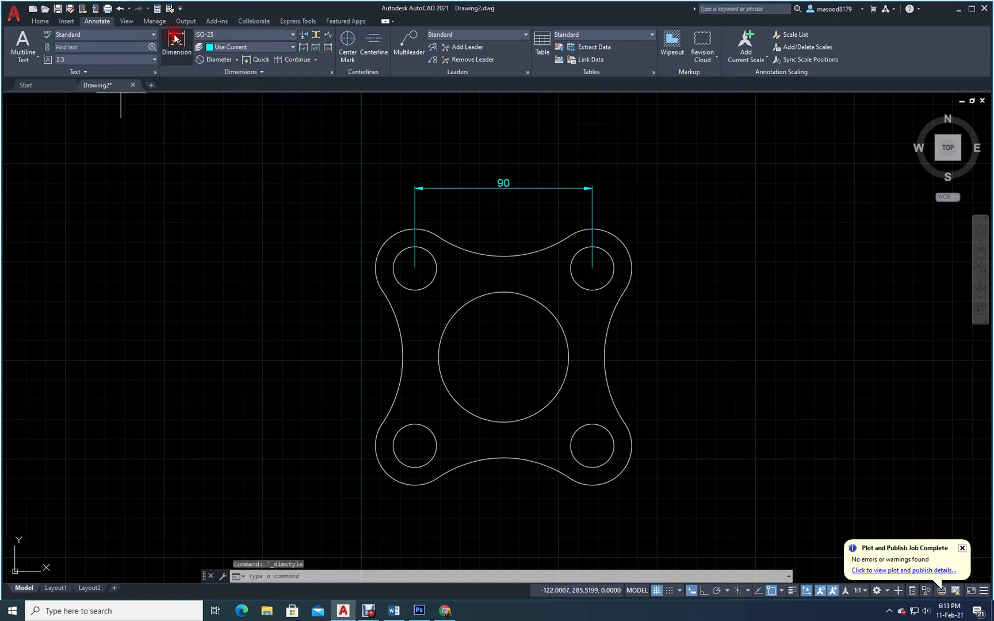
left_click(412, 444)
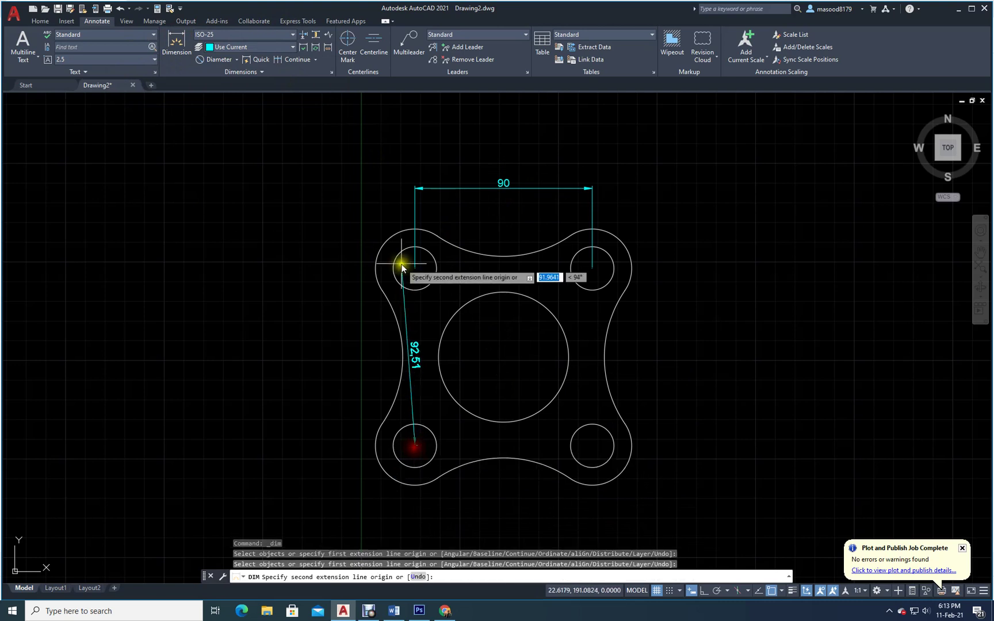
left_click(410, 267)
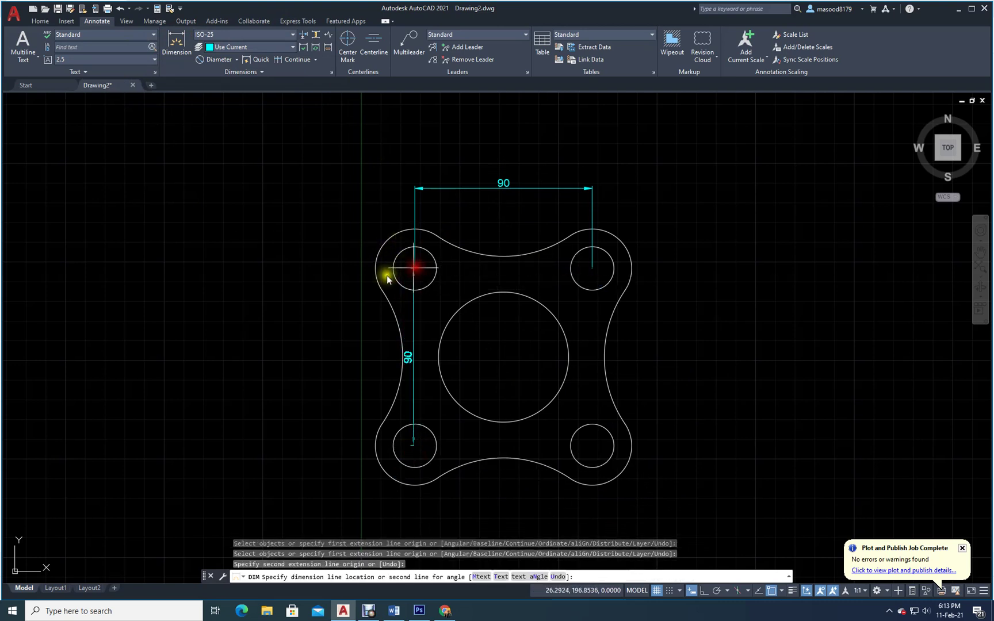
left_click(323, 283)
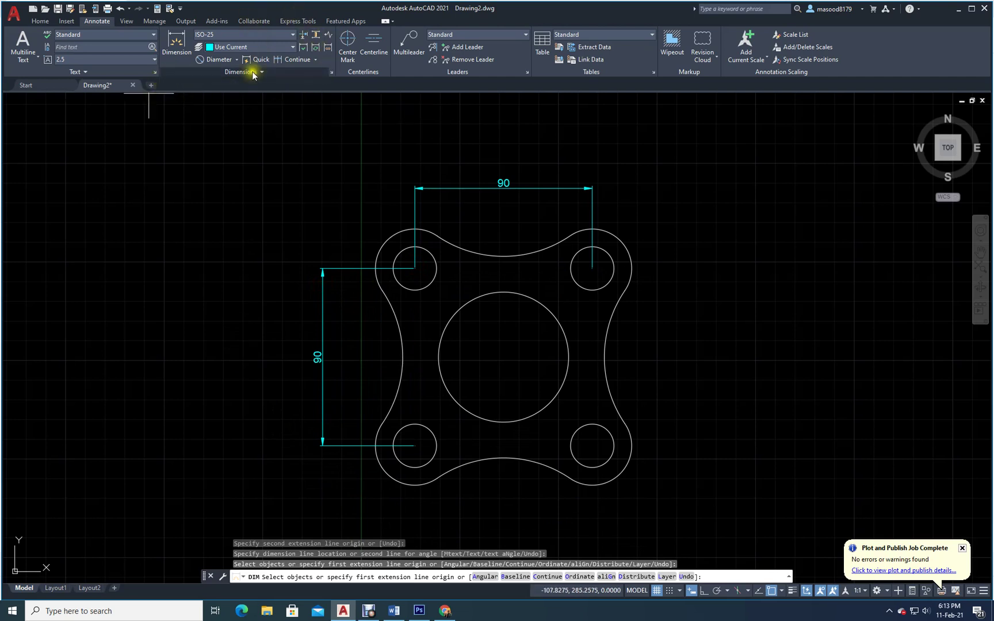
Add diameter dimensions to the upper-right hole and the large central circle, with their text toward the upper right.
left_click(223, 60)
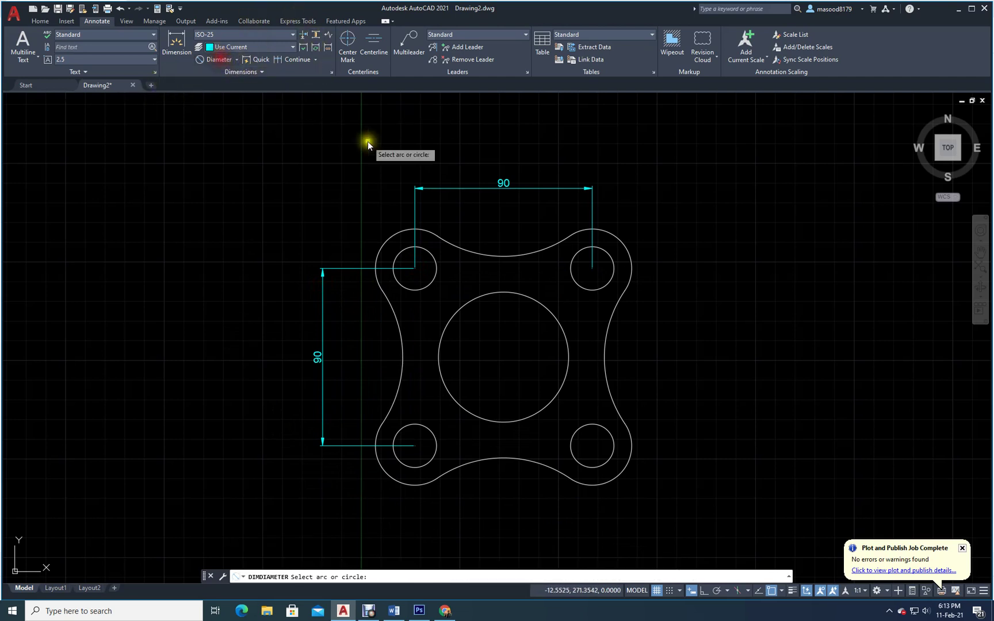
left_click(611, 260)
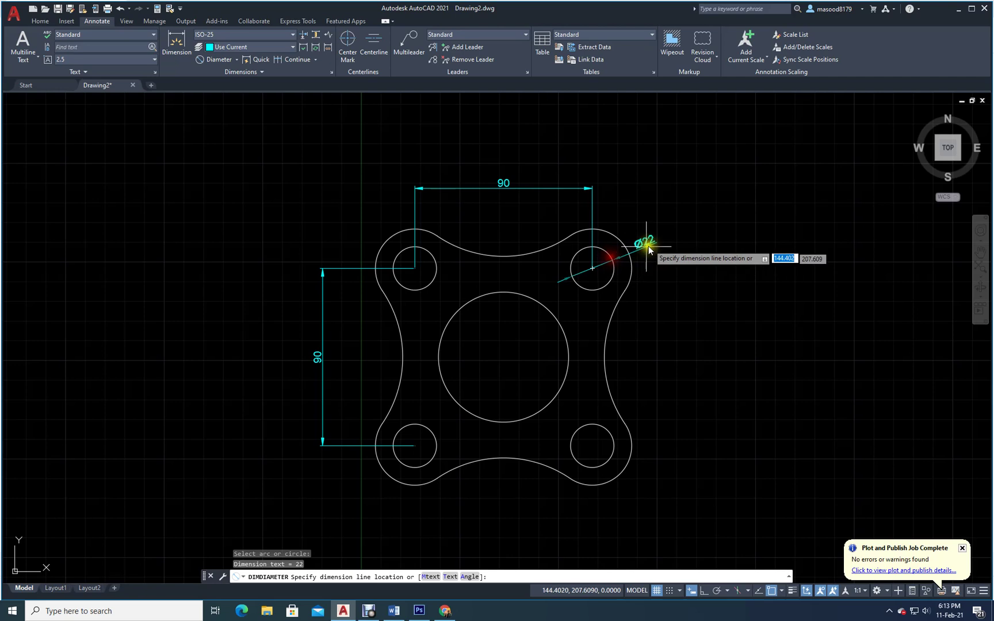
left_click(650, 238)
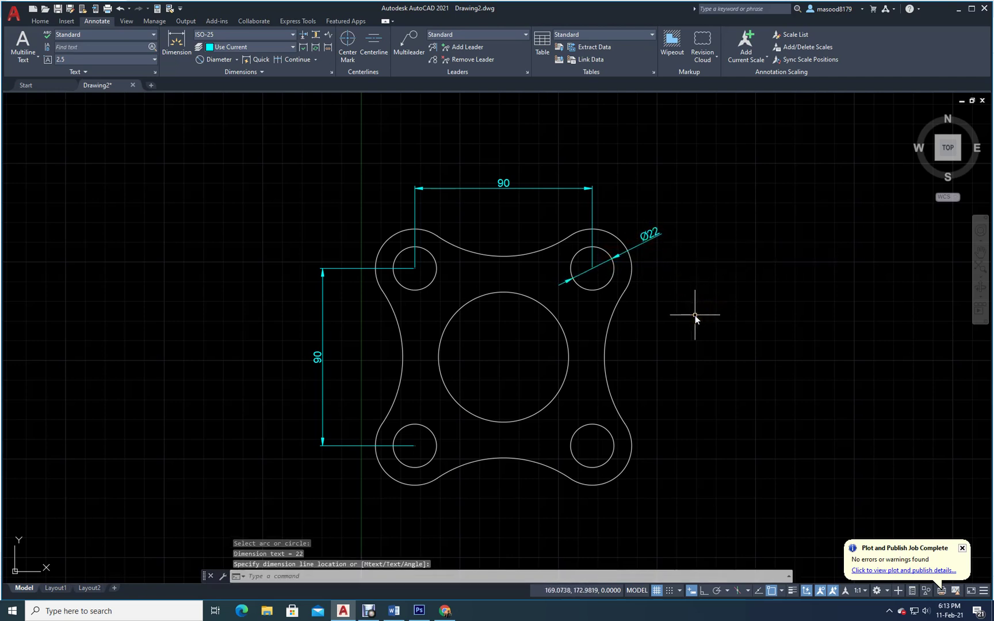
key("Return")
left_click(562, 330)
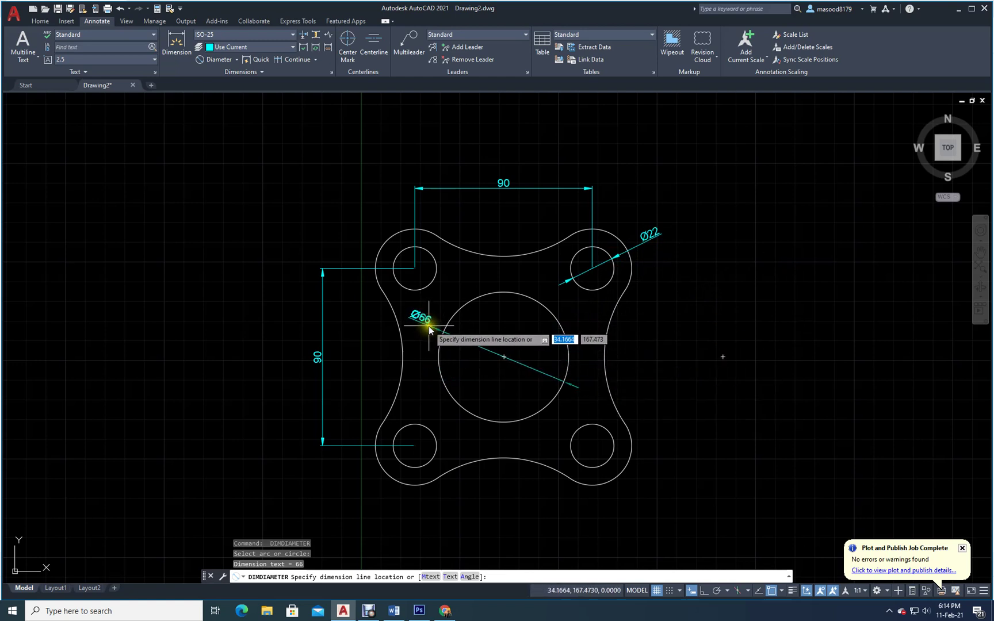
left_click(588, 325)
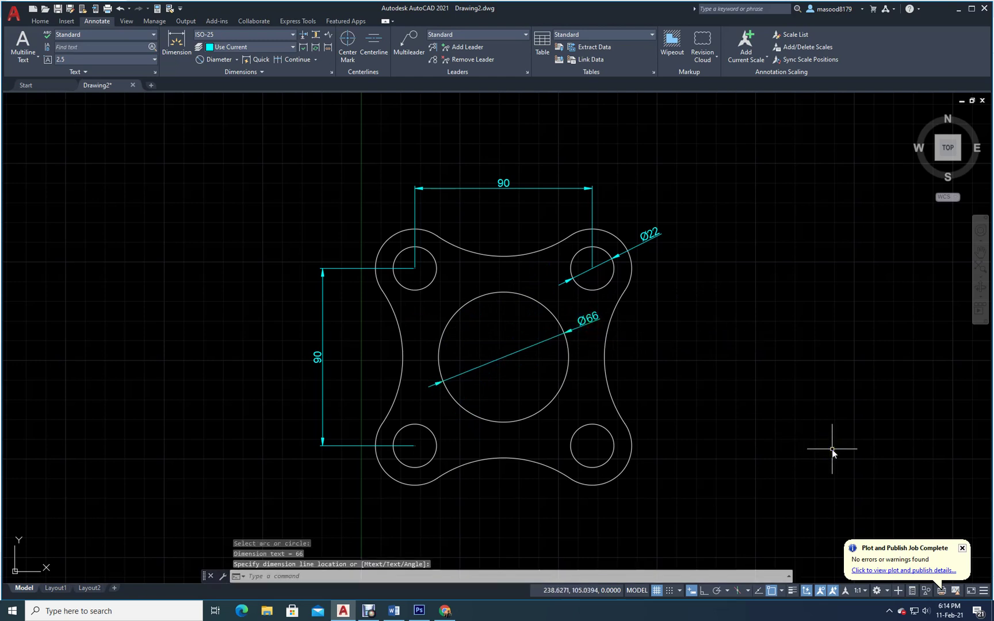
Add radius dimensions to the plate's right concave edge arc and lower-left corner arc, placing their text outside the outline.
left_click(238, 62)
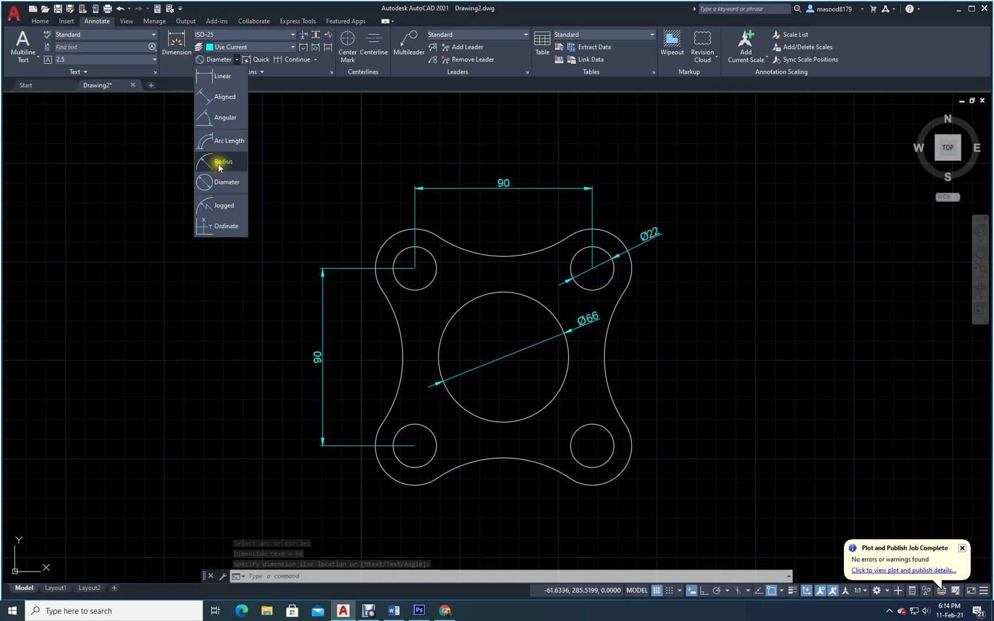
left_click(216, 162)
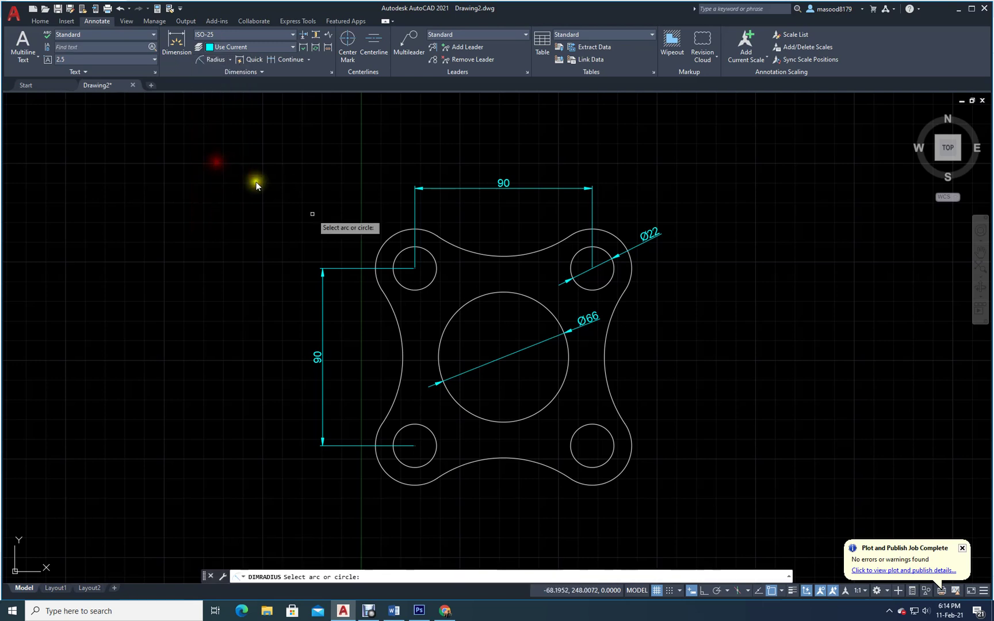
left_click(605, 356)
left_click(644, 350)
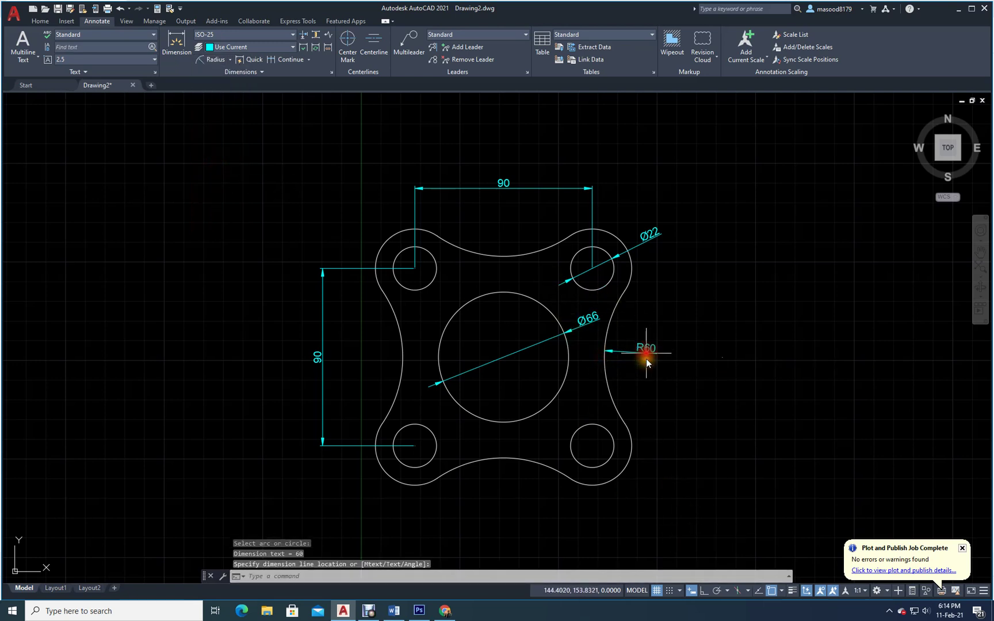
key("Return")
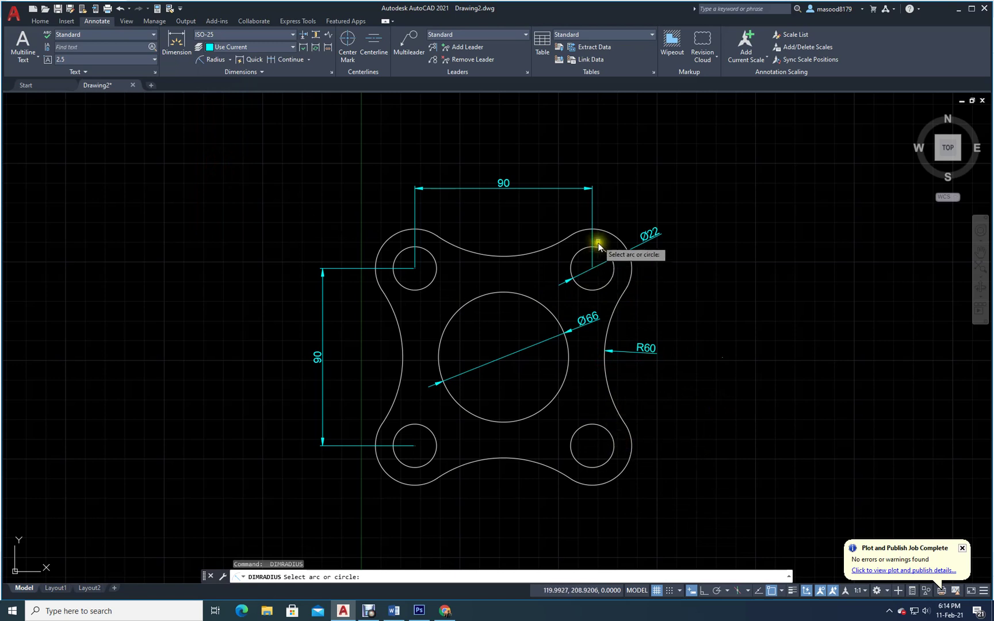
left_click(390, 481)
left_click(354, 481)
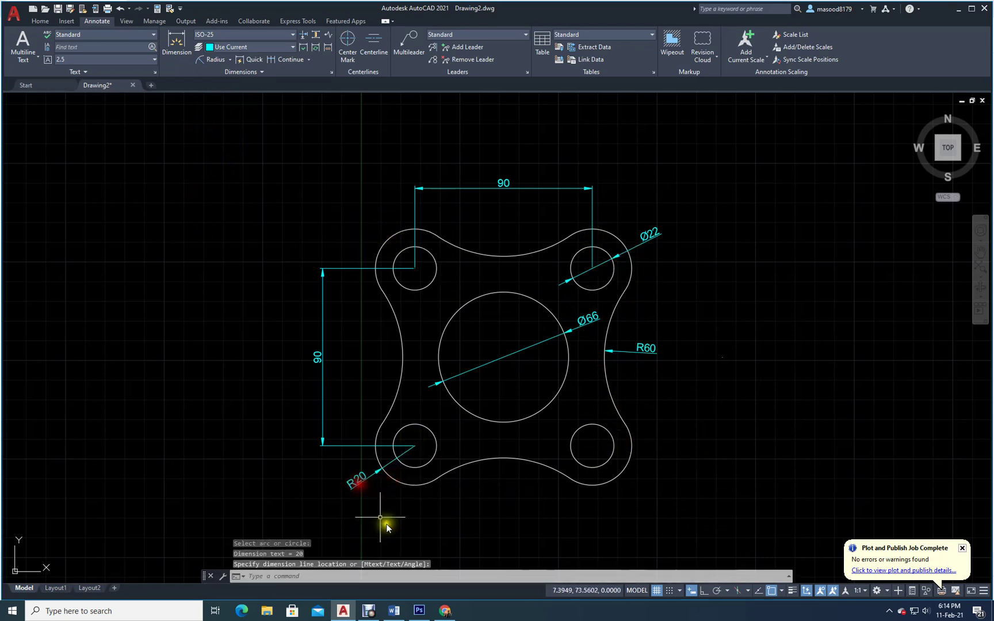
Make the Axis layer the current layer.
mouse_move(366, 611)
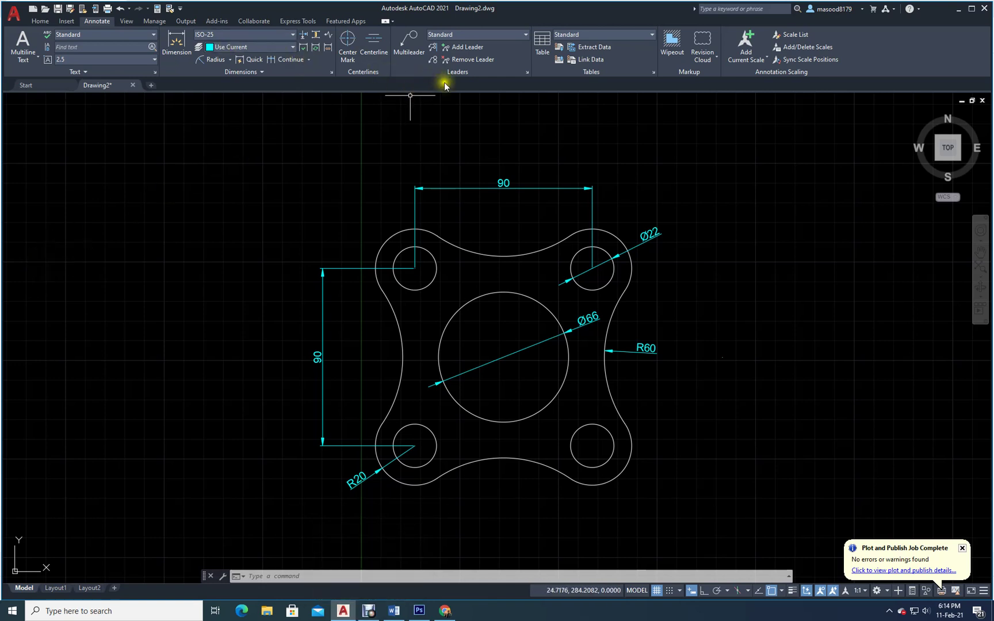
left_click(41, 21)
left_click(367, 39)
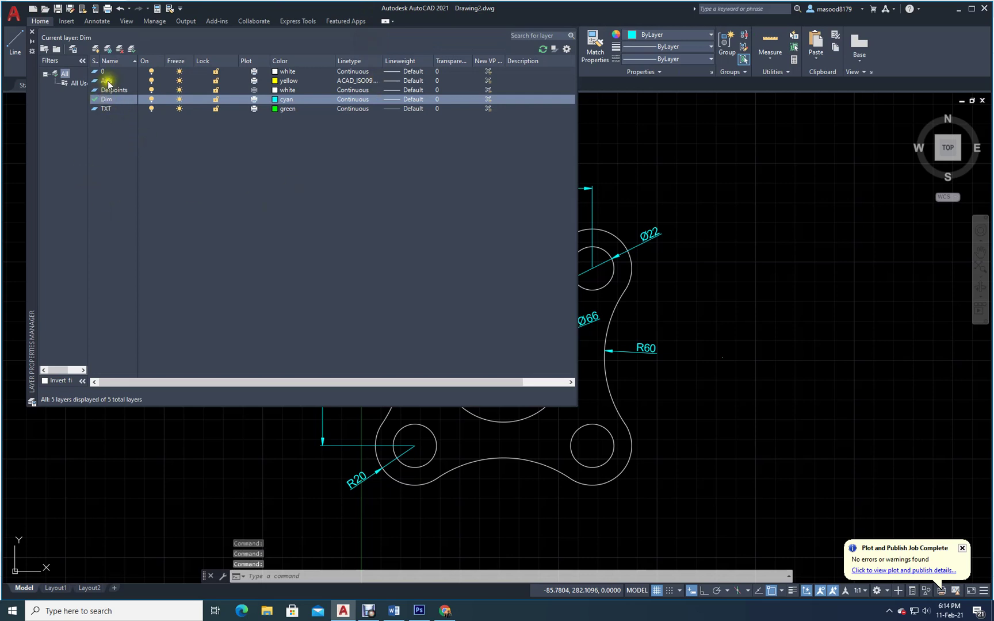
double_click(108, 81)
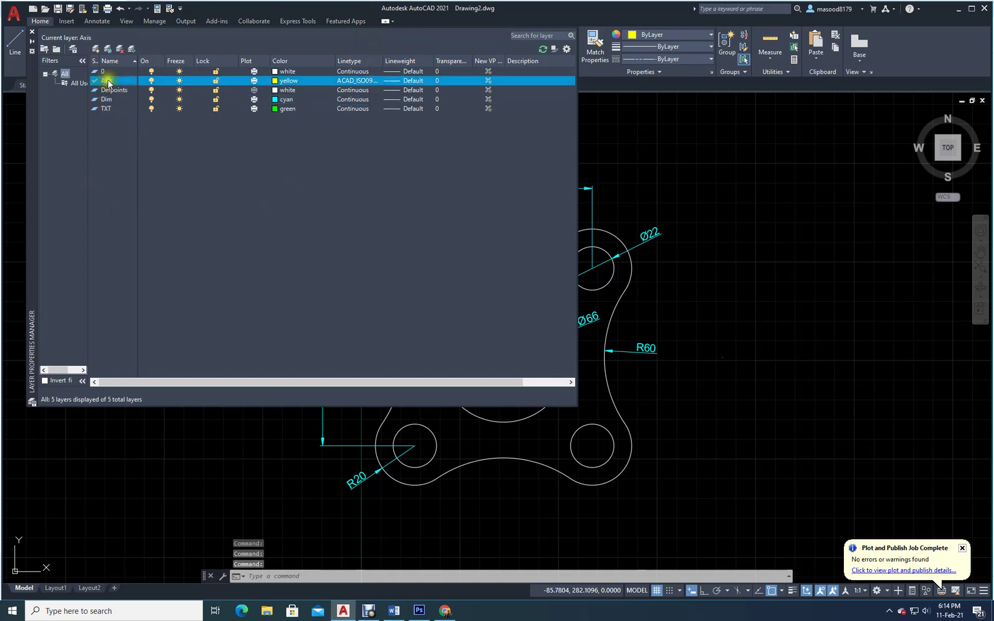
left_click(31, 33)
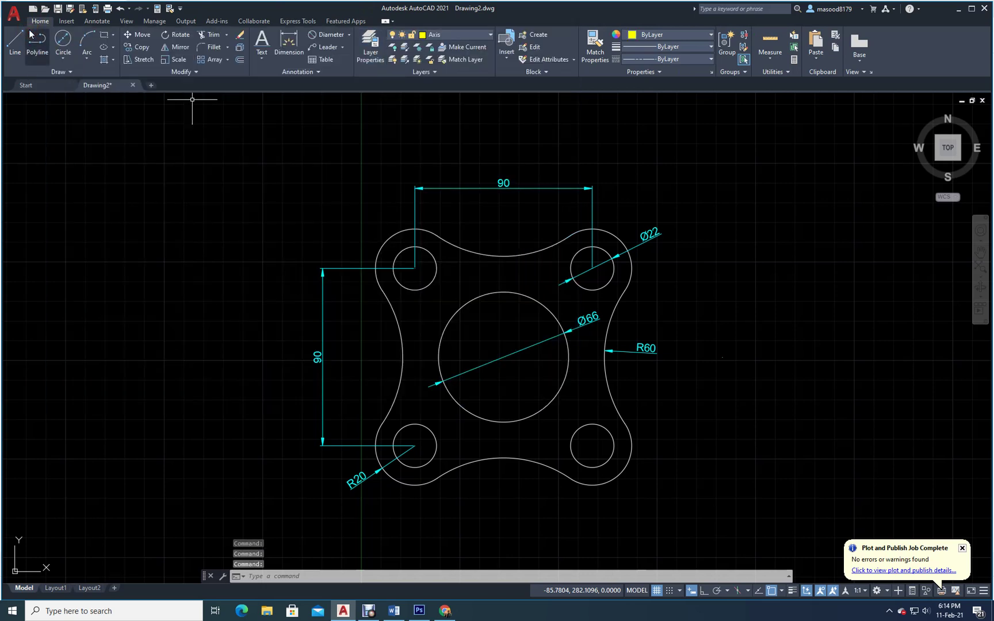
left_click(15, 42)
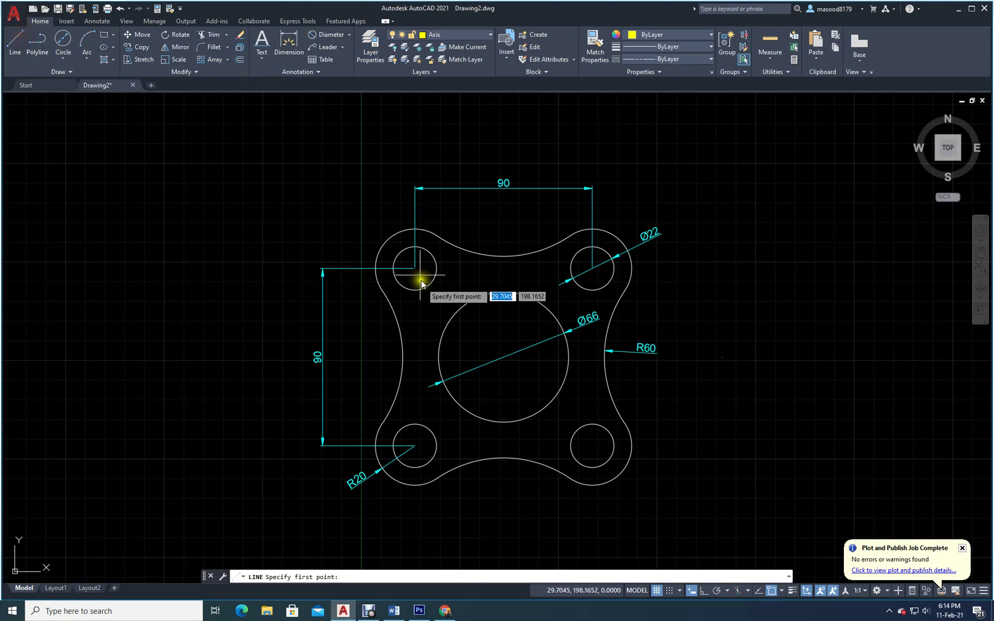
left_click(402, 358)
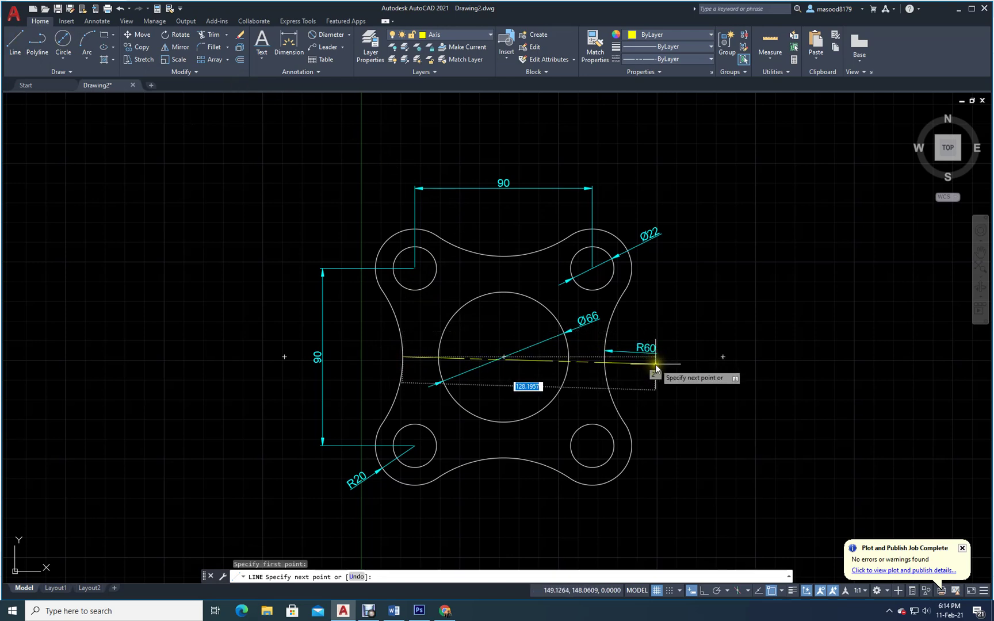
key("Escape")
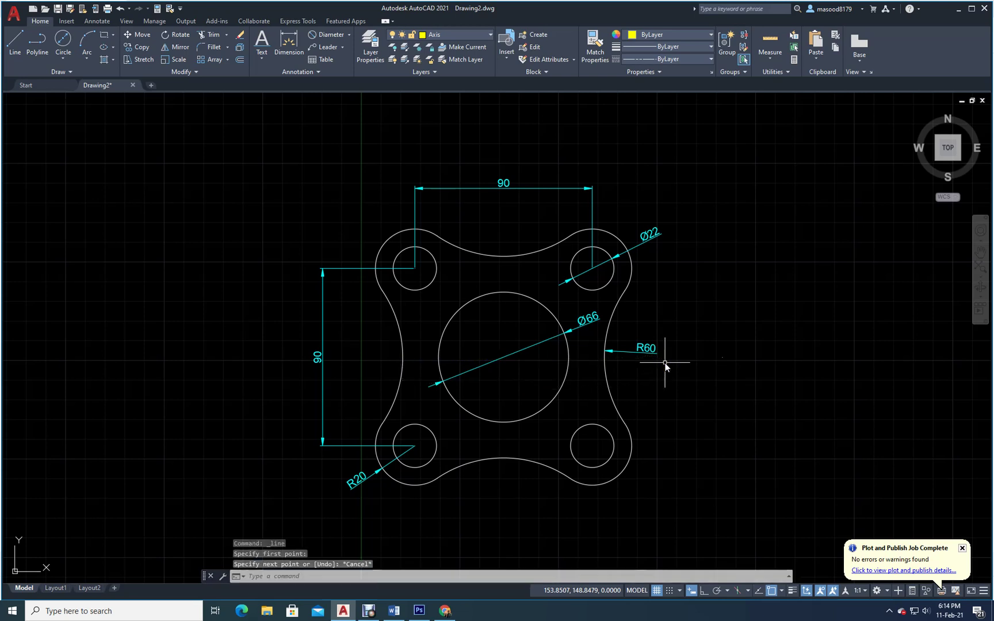
Draw a horizontal centre line through the plate's middle, joining the centres of the left and right concave edge arcs.
left_click(17, 43)
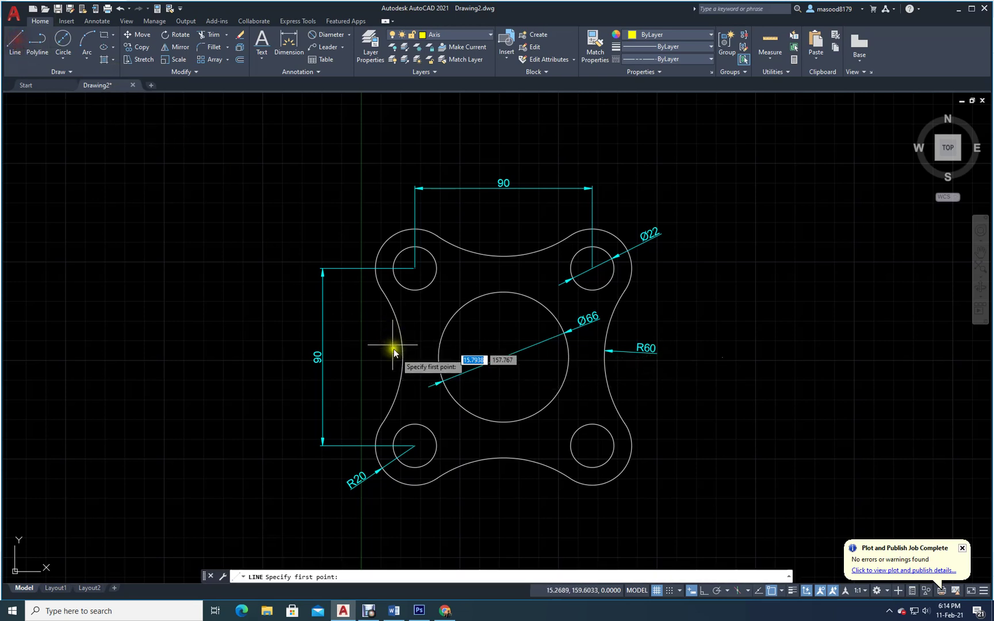
left_click(284, 357)
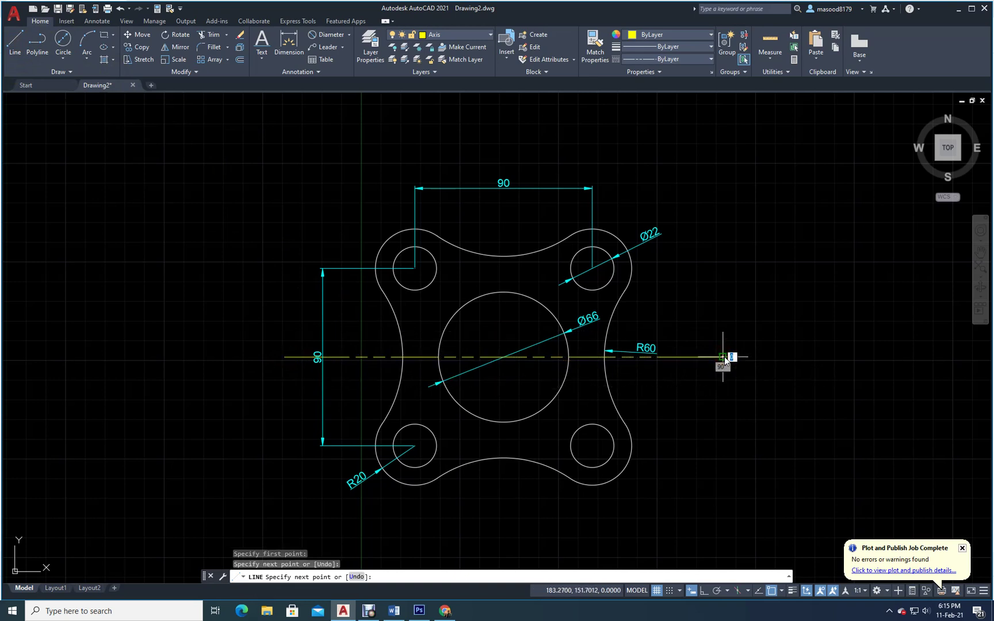
left_click(723, 358)
key("Return")
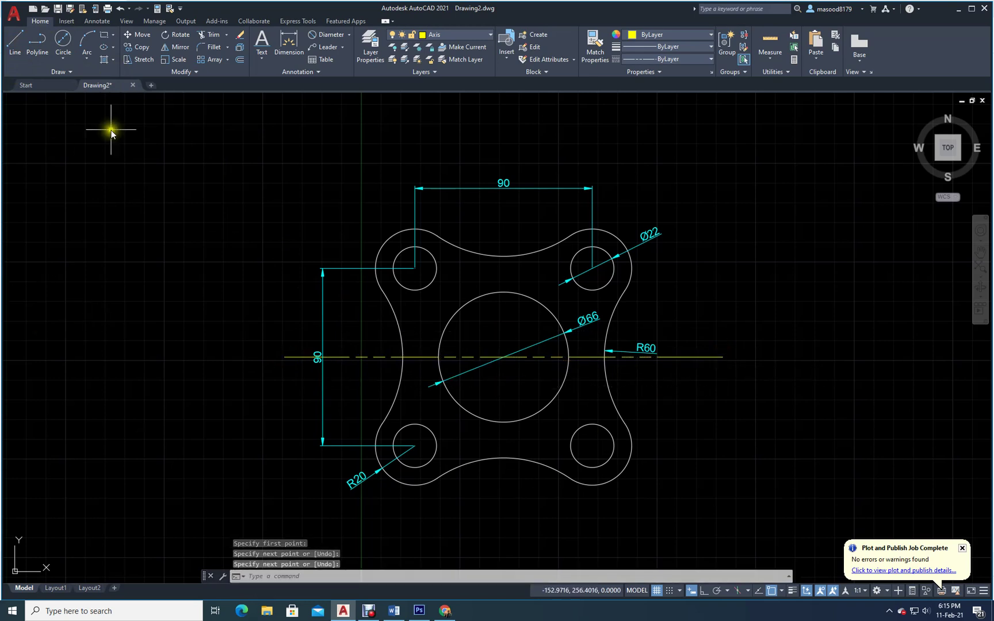
Draw a vertical centre line about 194 units long with Ortho on, from the top concave arc's centre down past the plate's lower edge.
left_click(14, 42)
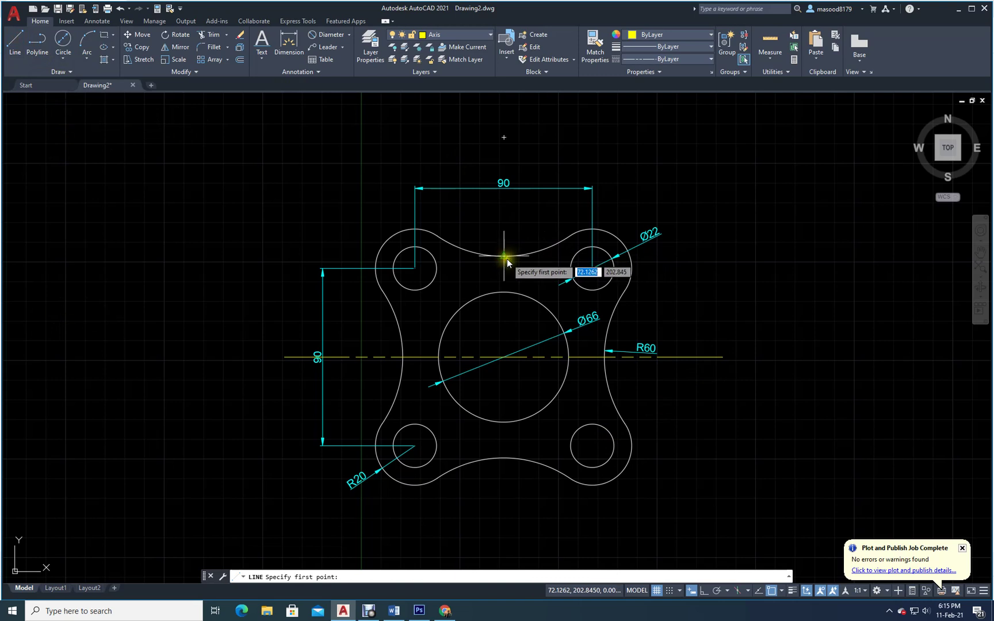
left_click(504, 138)
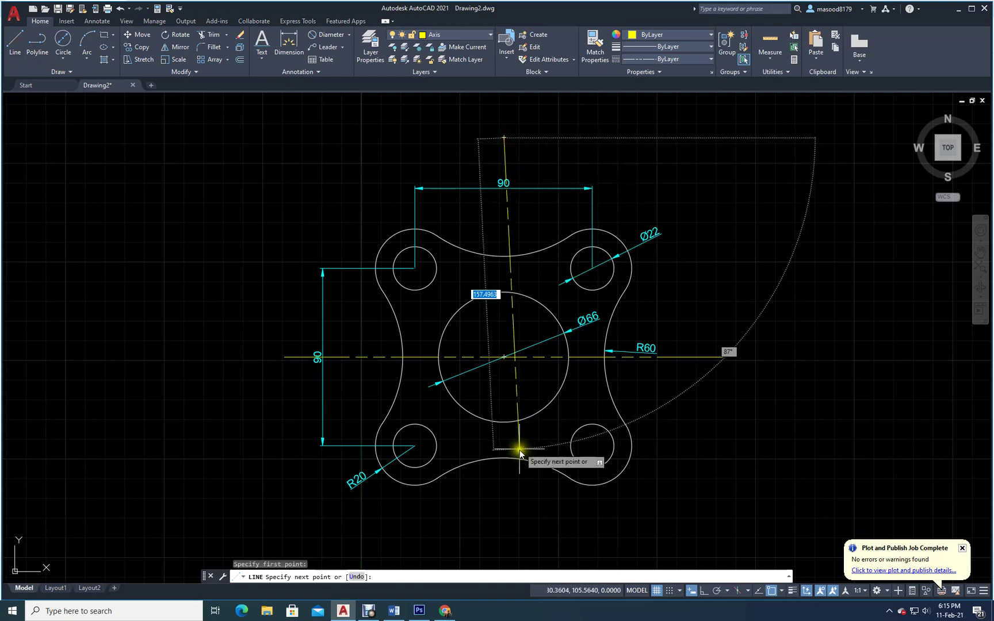
scroll(509, 531, "down", 2)
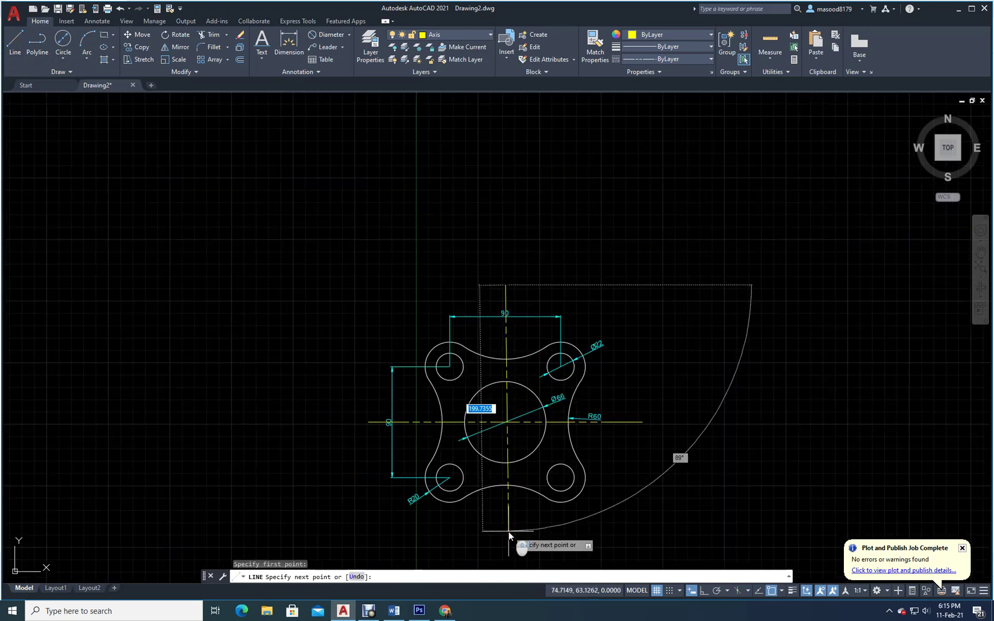
left_click(703, 591)
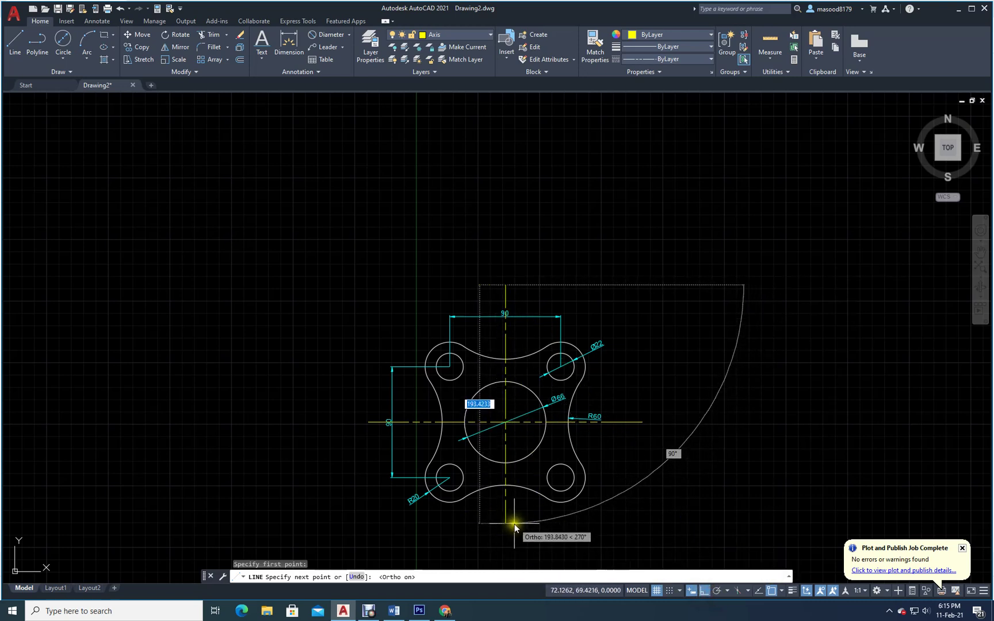
left_click(514, 524)
key("Return")
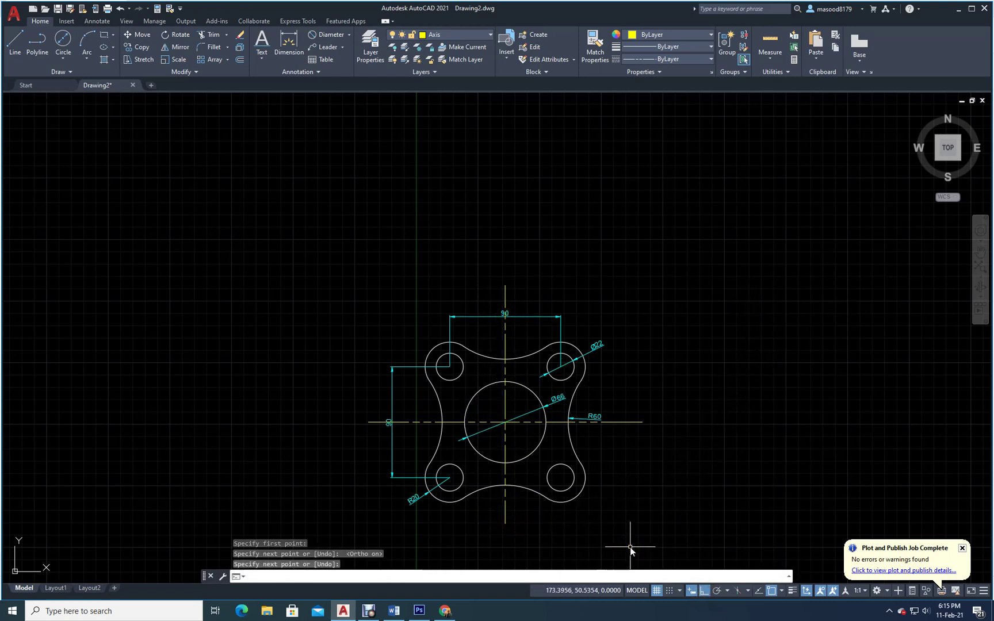
Make the TXT layer the current layer.
type("z")
key("Return")
type("e")
key("Return")
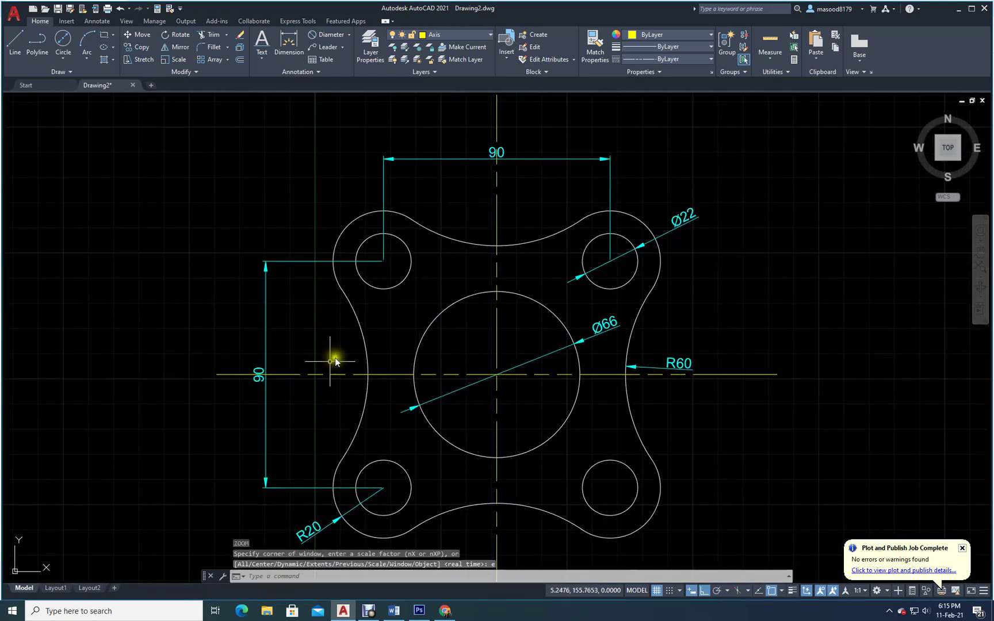
mouse_move(585, 480)
middle_mouse_down()
mouse_move(578, 431)
mouse_move(527, 389)
middle_mouse_up()
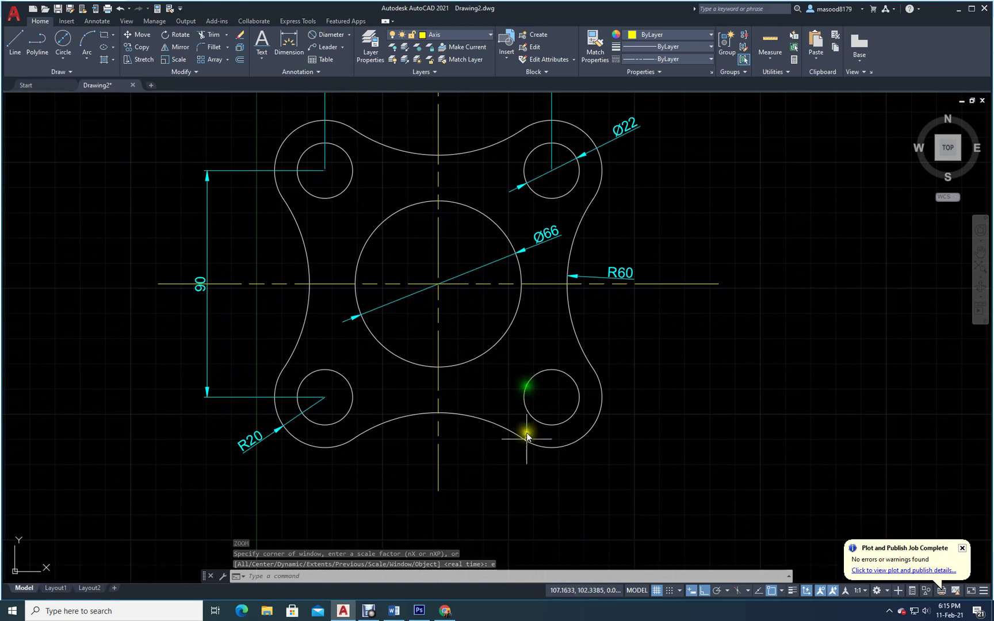
left_click(362, 35)
double_click(107, 109)
left_click(32, 32)
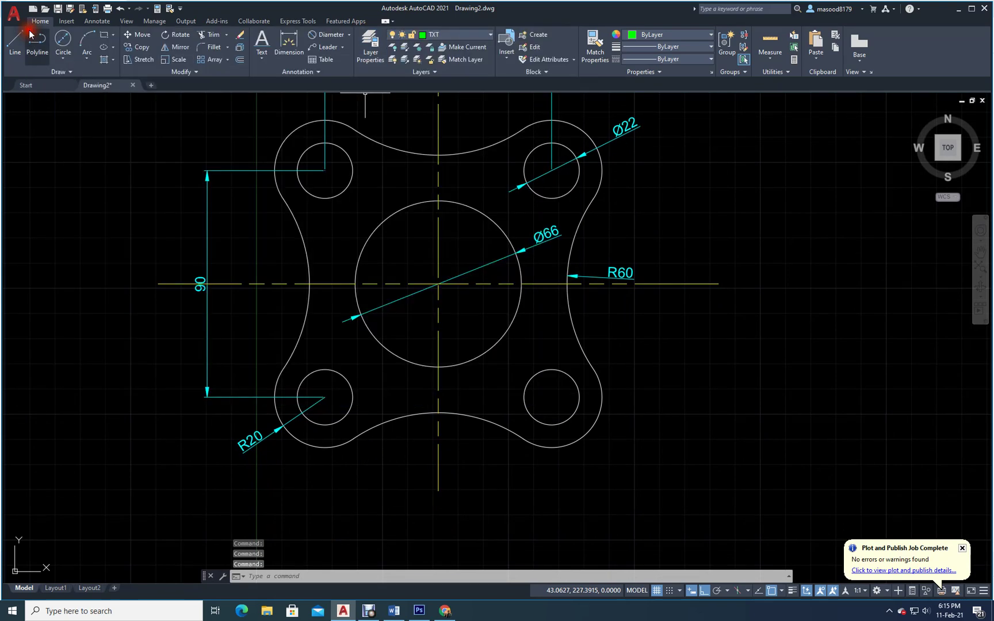
Add the single-line text "Anchor Plate" below the plate with height 5 and rotation angle 0.
left_click(260, 62)
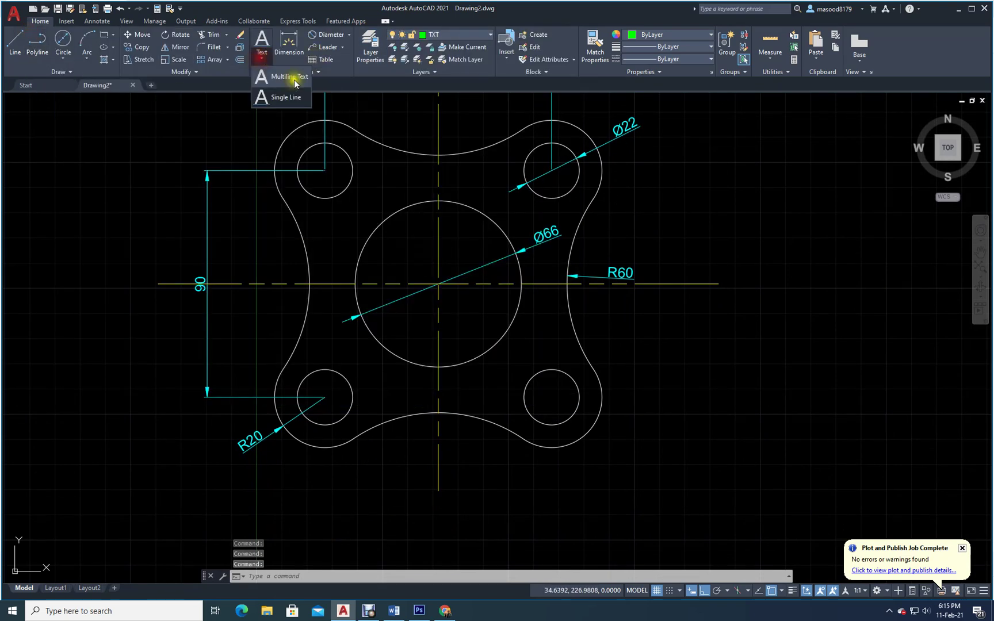
left_click(288, 98)
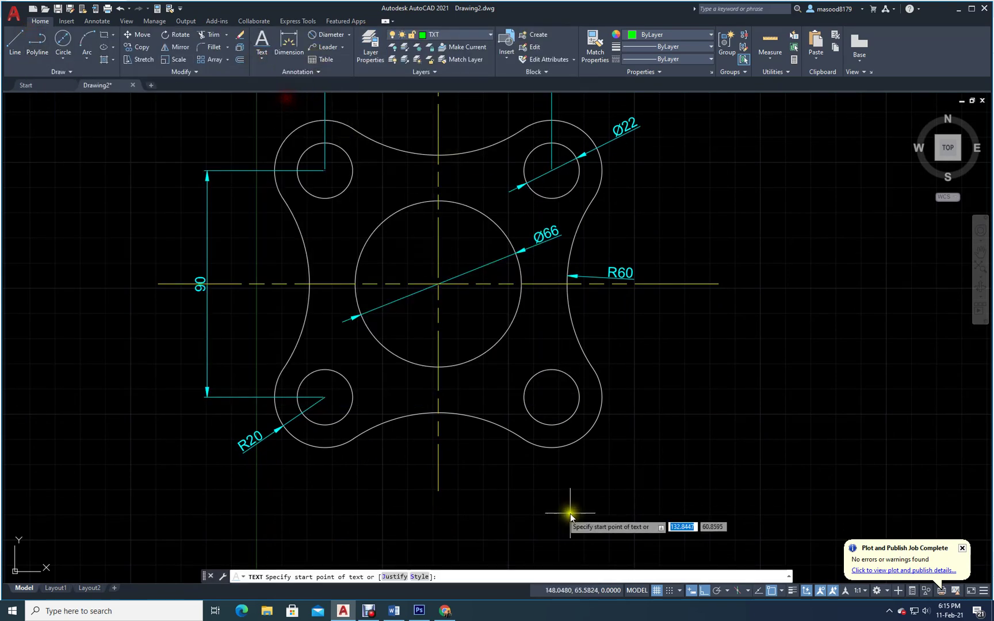
left_click(395, 512)
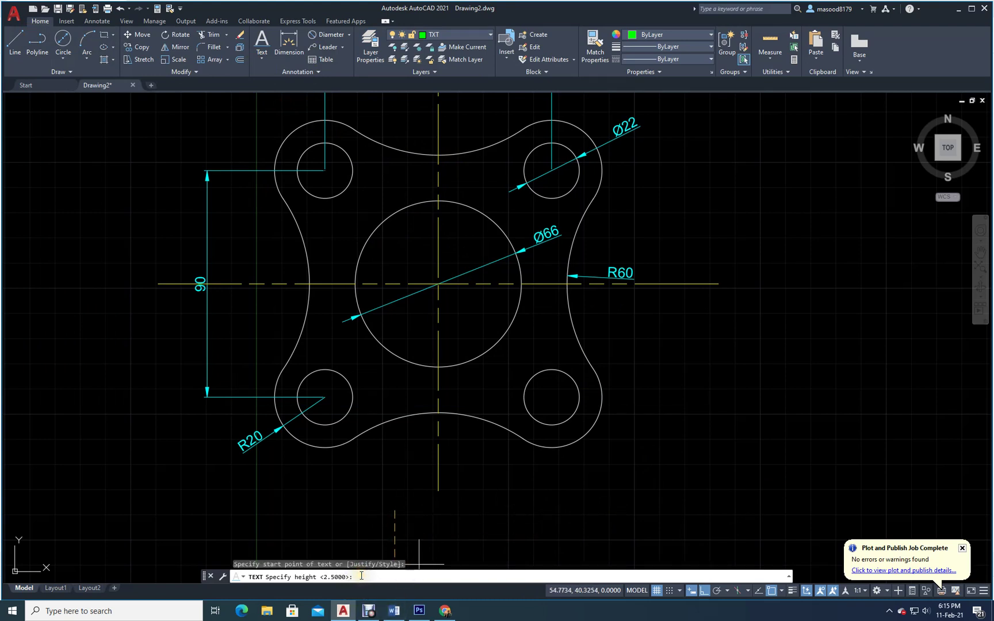
type("5")
key("Return")
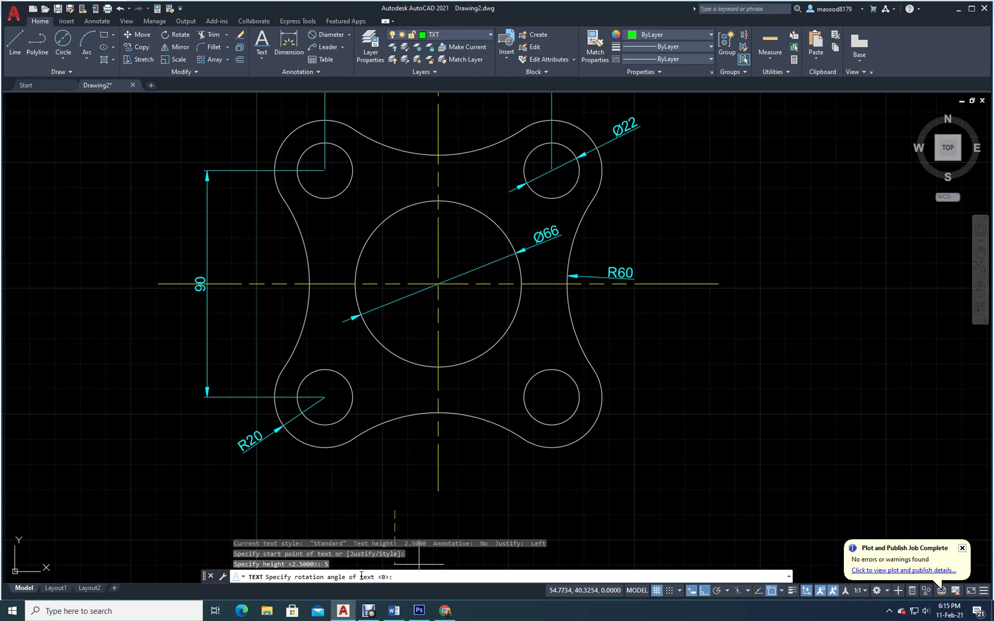
key("Return")
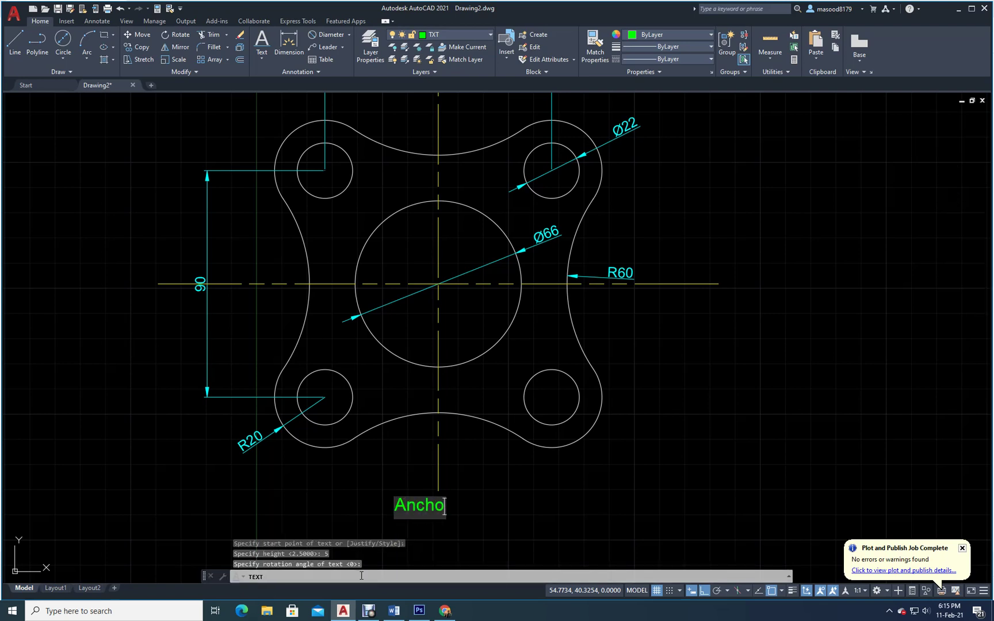
type("Anchor Plate")
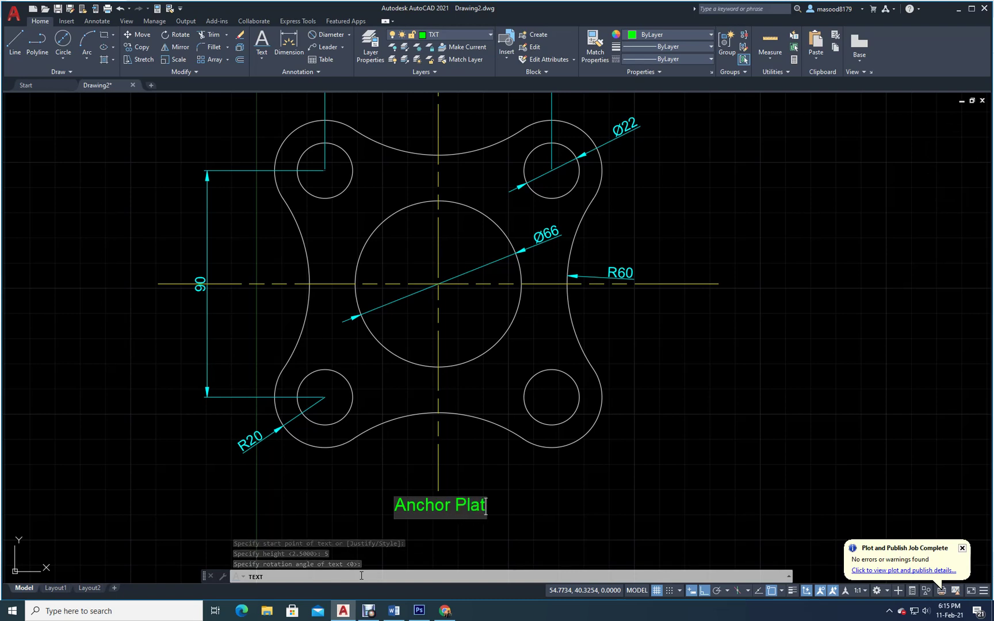
left_click(318, 534)
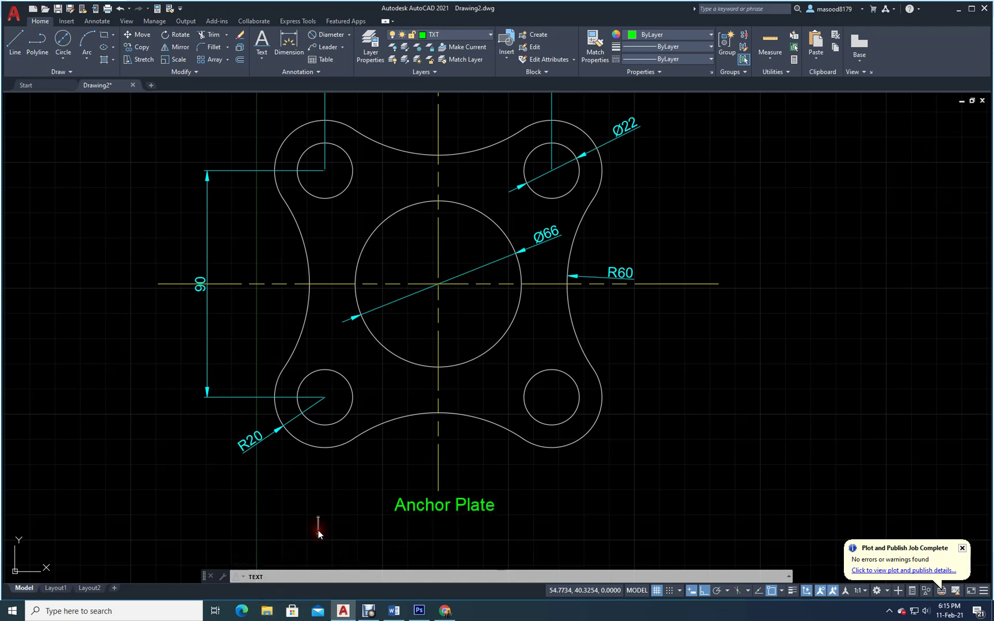
key("Return")
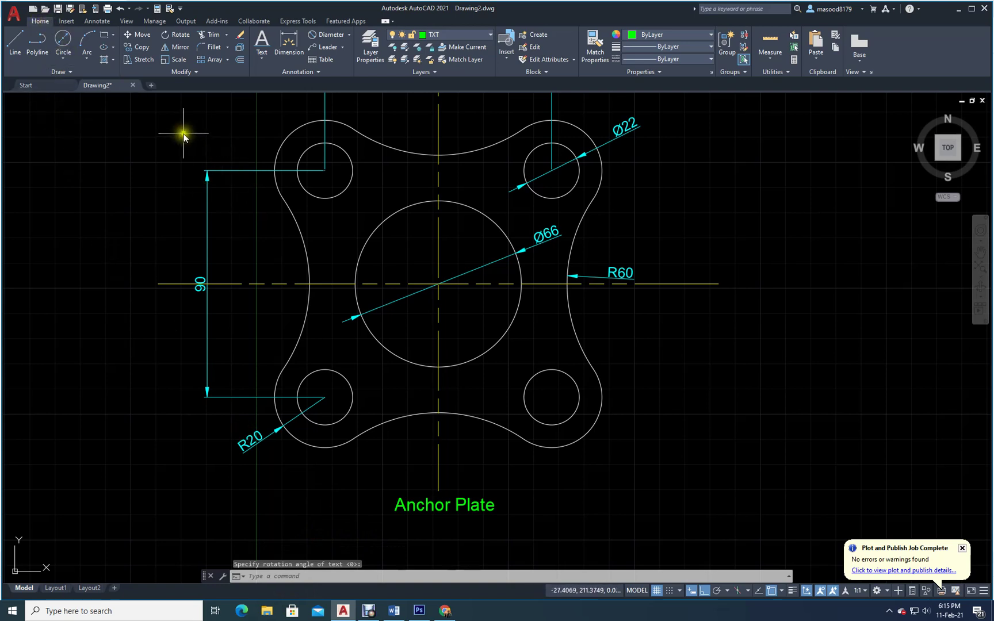
Save the drawing as Anchor Plate in the dwt files folder, replacing the existing file of that name.
left_click(13, 12)
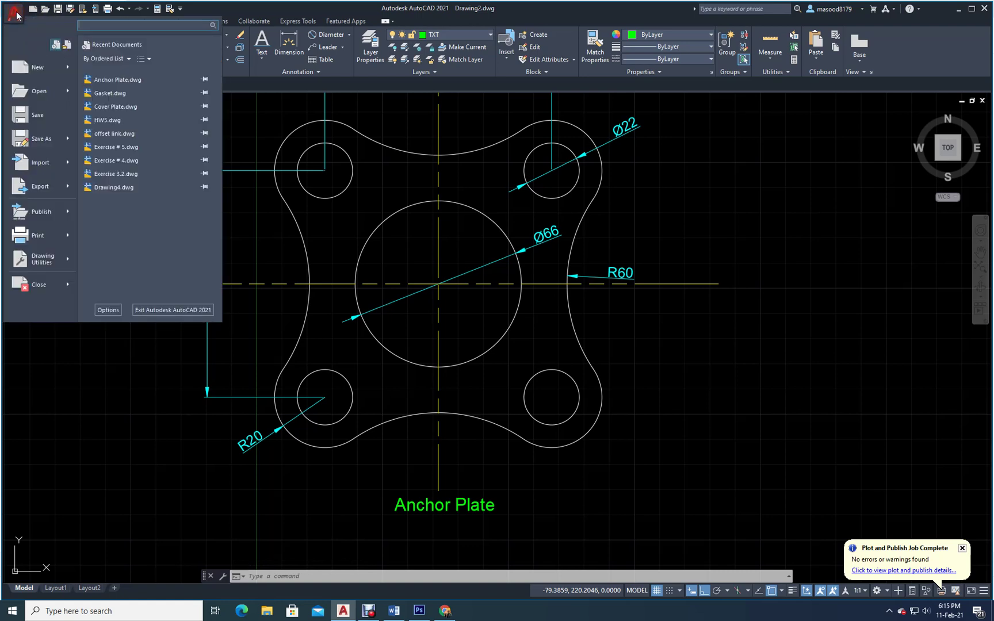
left_click(39, 139)
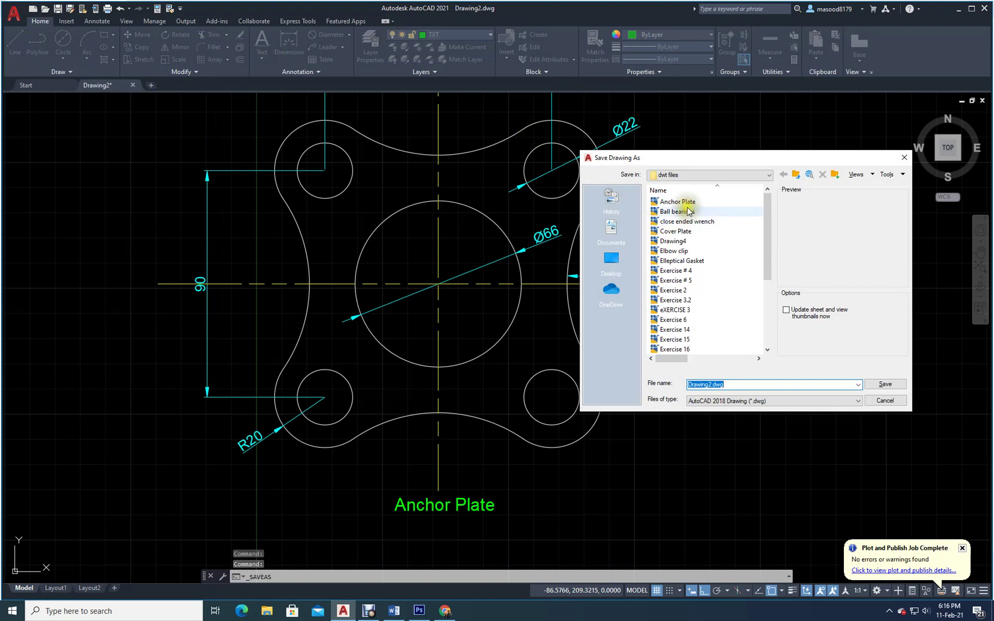
left_click(667, 202)
left_click(886, 386)
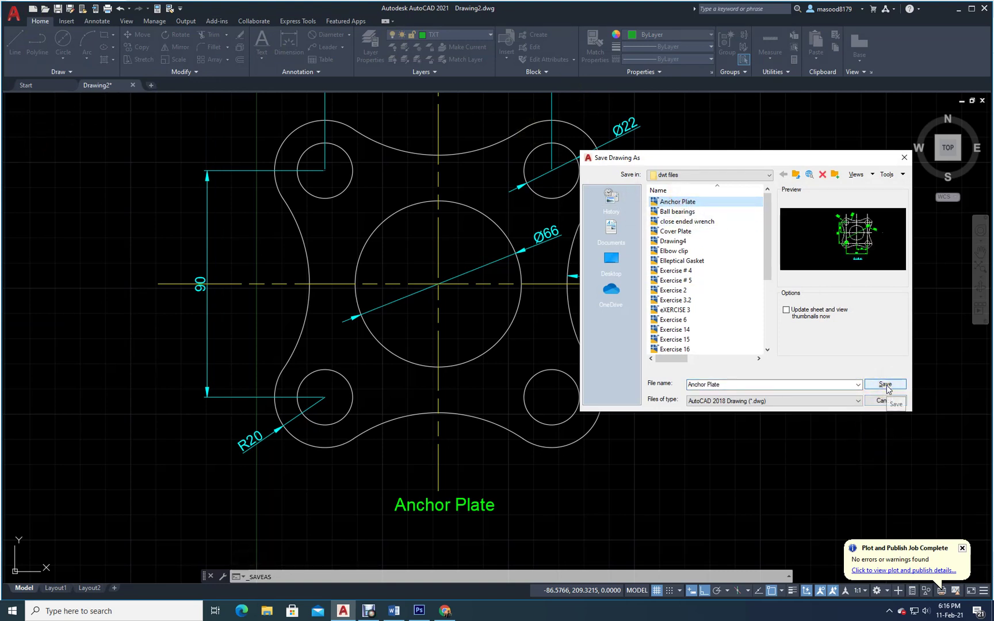
left_click(886, 385)
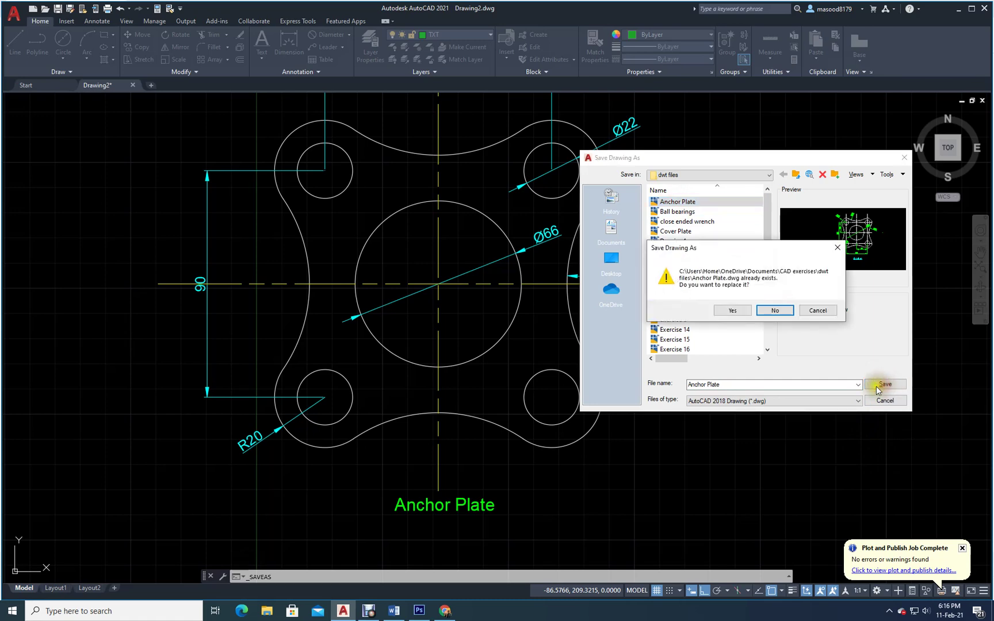
left_click(732, 310)
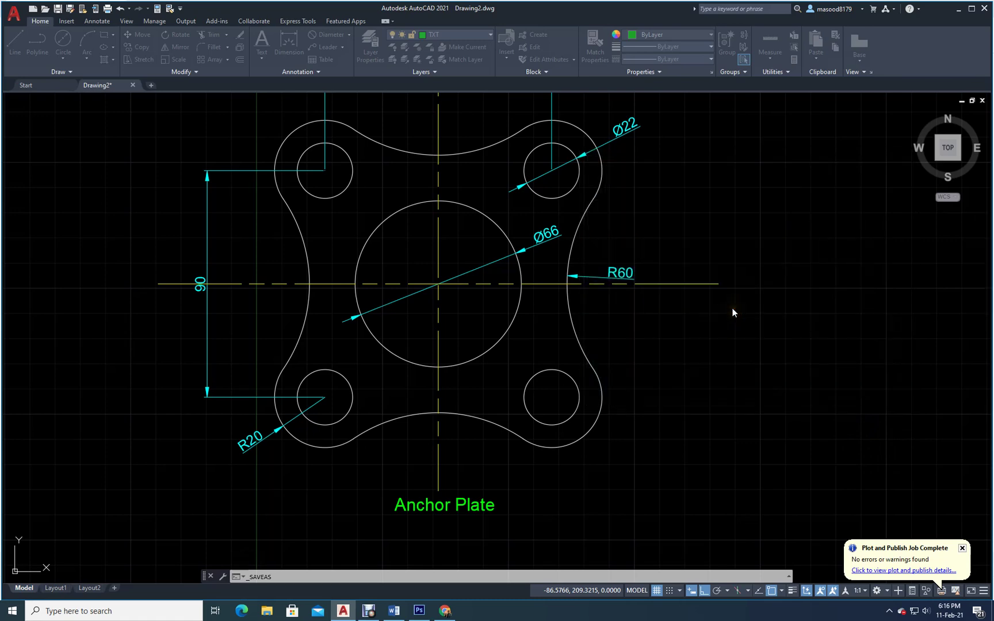
scroll(642, 287, "up", 2)
scroll(564, 286, "down", 4)
scroll(437, 197, "down", 1)
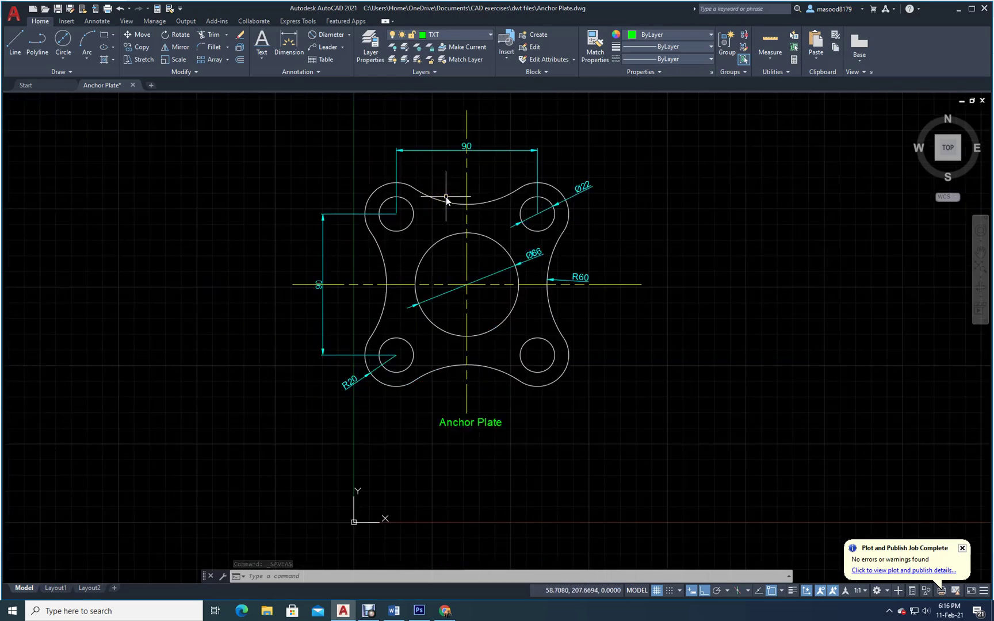
Set up a plot with the Adobe PDF plotter, centred on the paper, in portrait orientation.
left_click(108, 10)
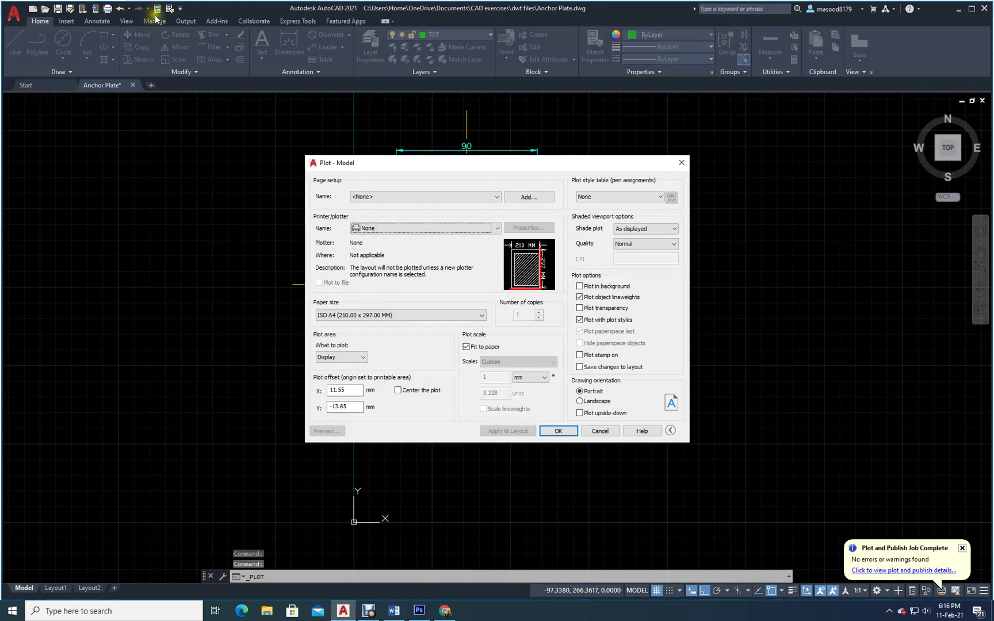
left_click(498, 229)
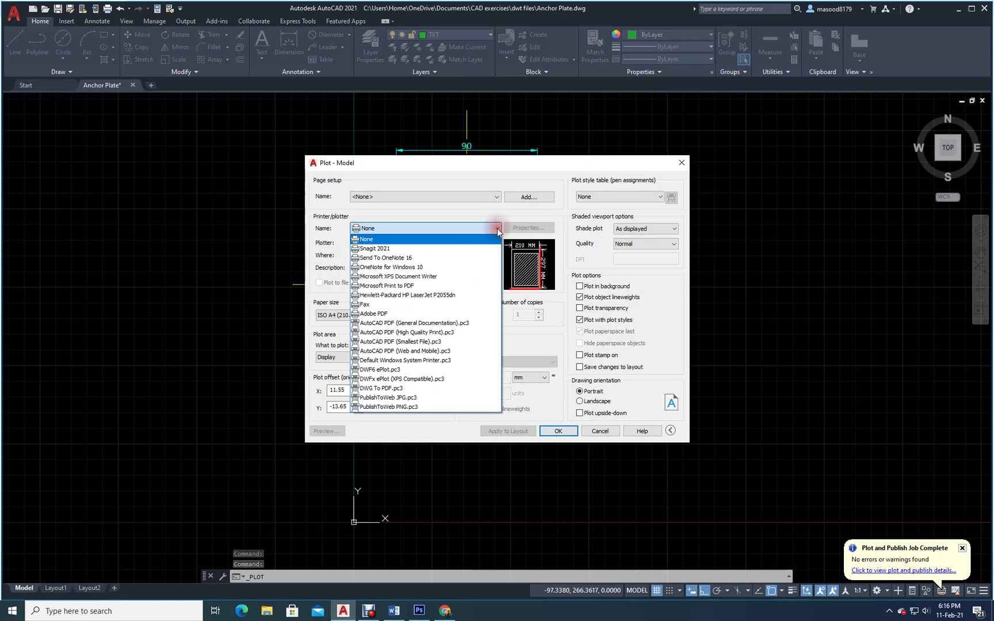
left_click(386, 315)
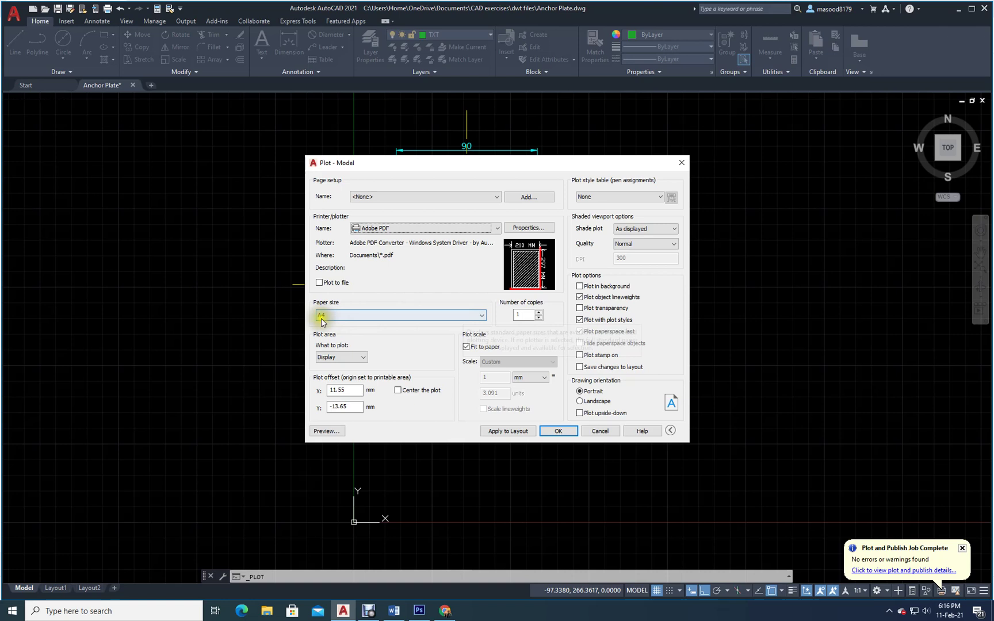
left_click(397, 390)
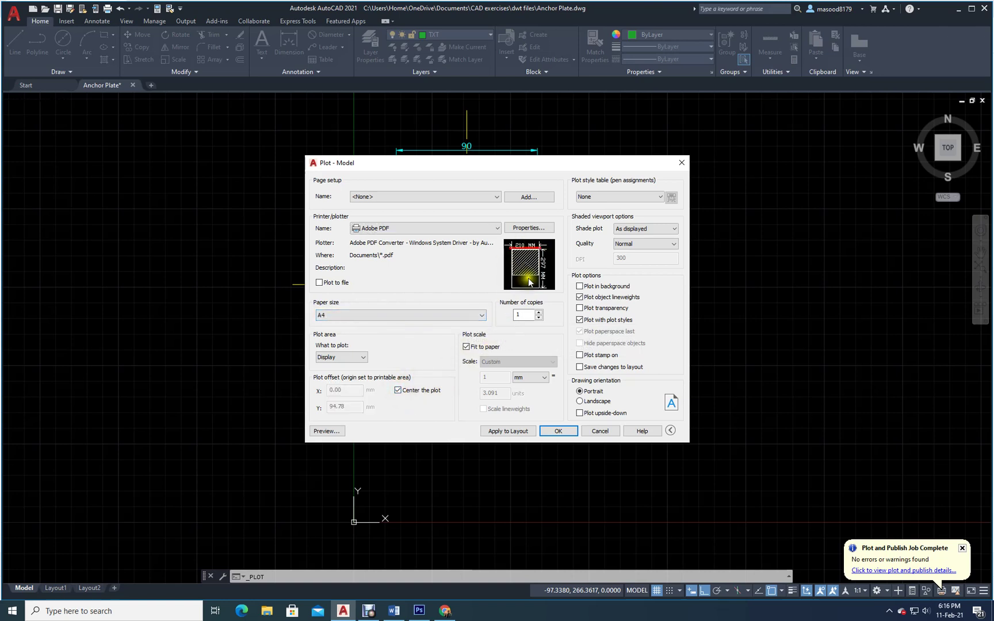
left_click(580, 402)
left_click(581, 398)
left_click(580, 392)
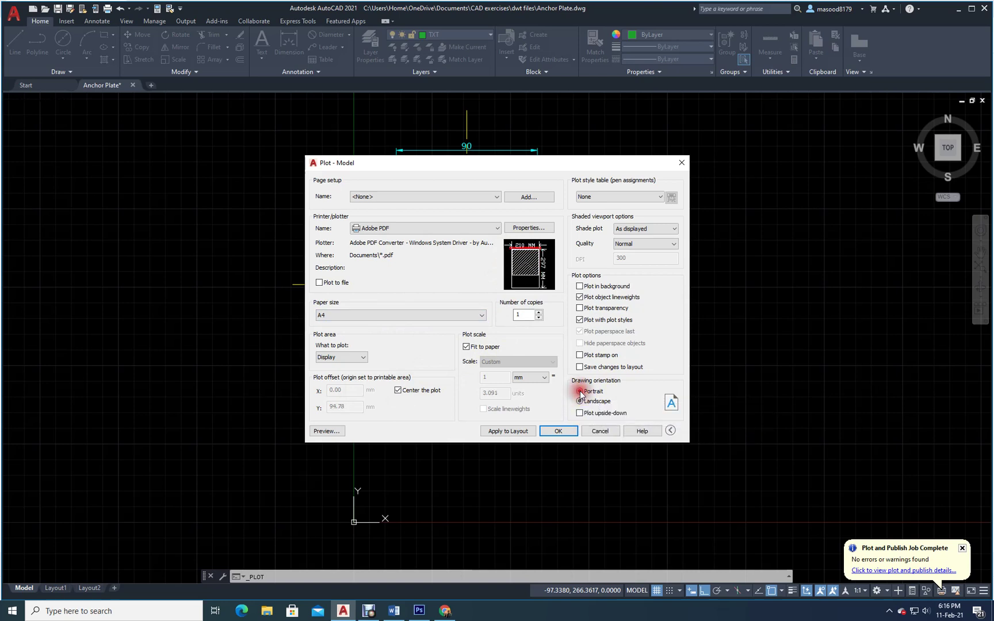
Set the plot area to a window around the whole dimensioned plate and its title, and preview the plot.
left_click(364, 357)
left_click(333, 388)
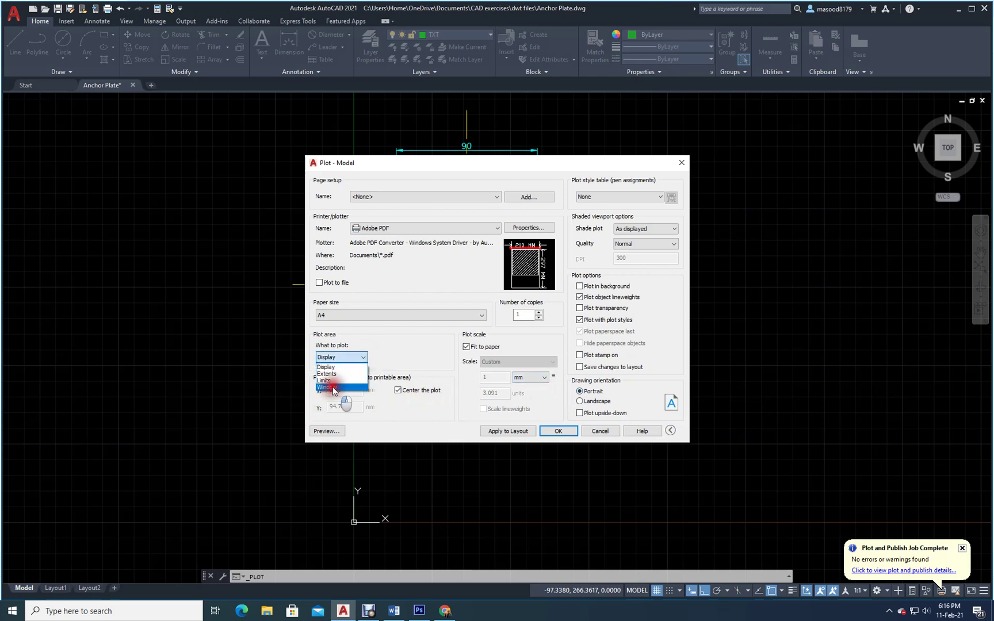
left_click(267, 116)
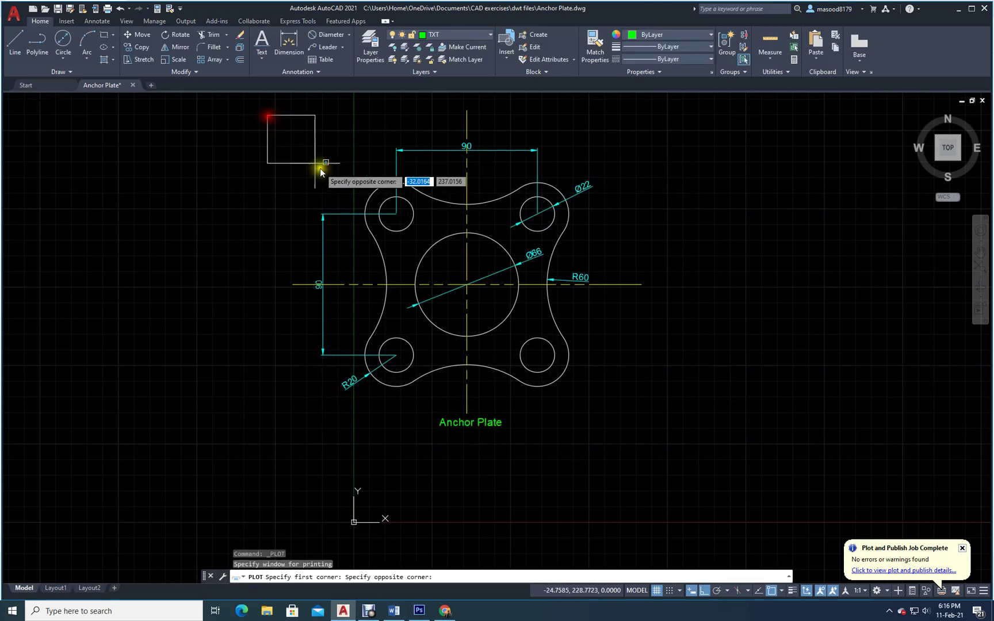
left_click(683, 472)
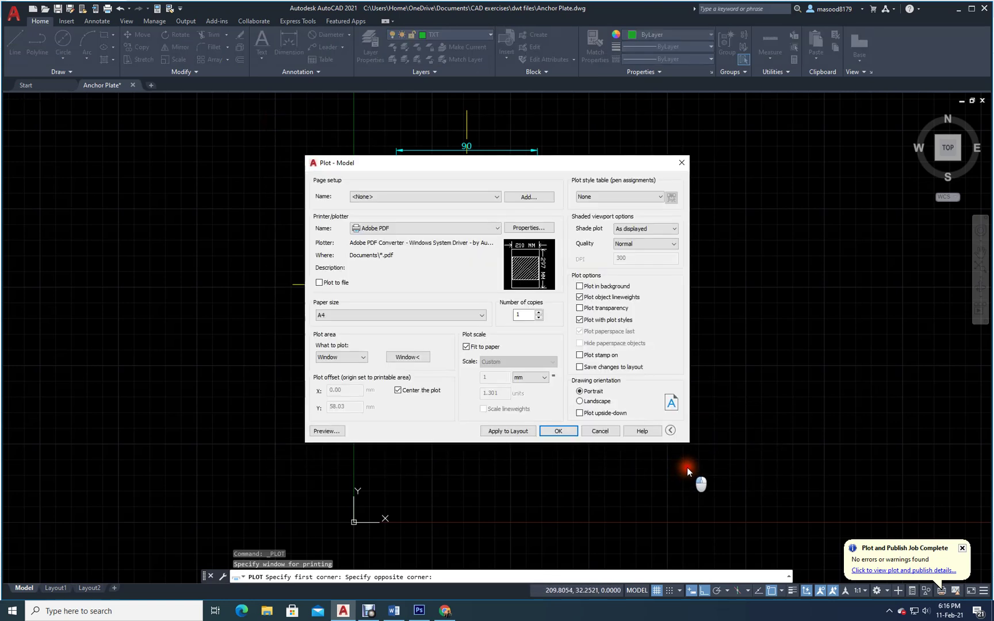
left_click(313, 432)
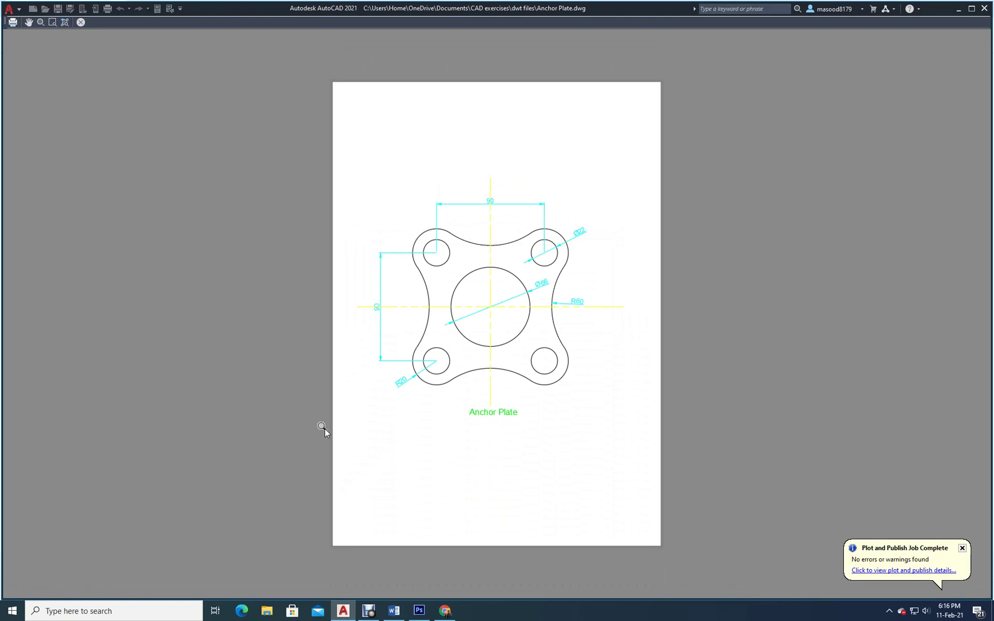
key("Escape")
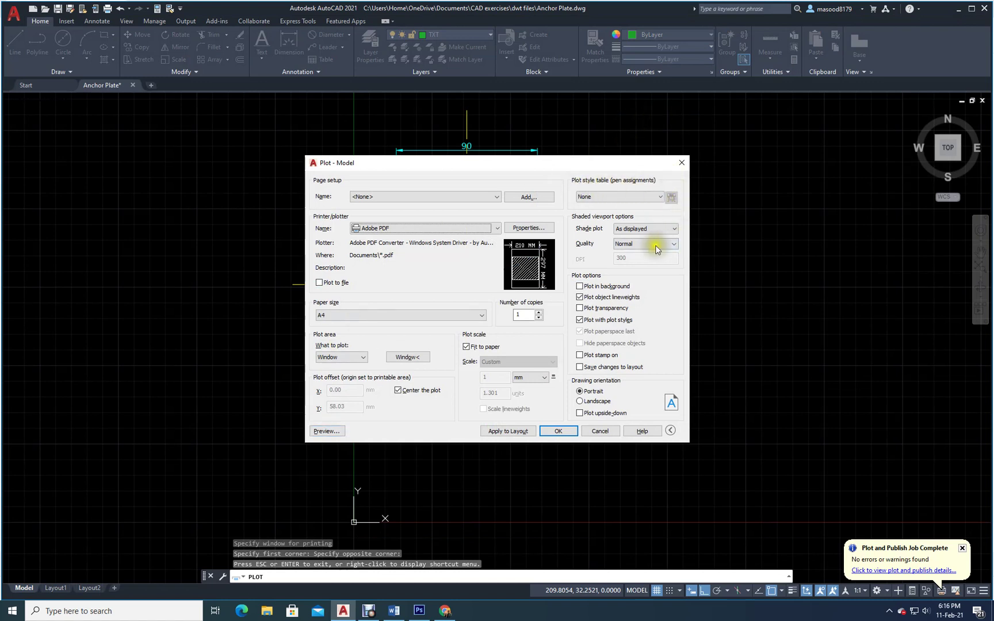
Assign the monochrome.ctb plot style table to all layouts, start the plot and cancel saving the PDF.
left_click(659, 197)
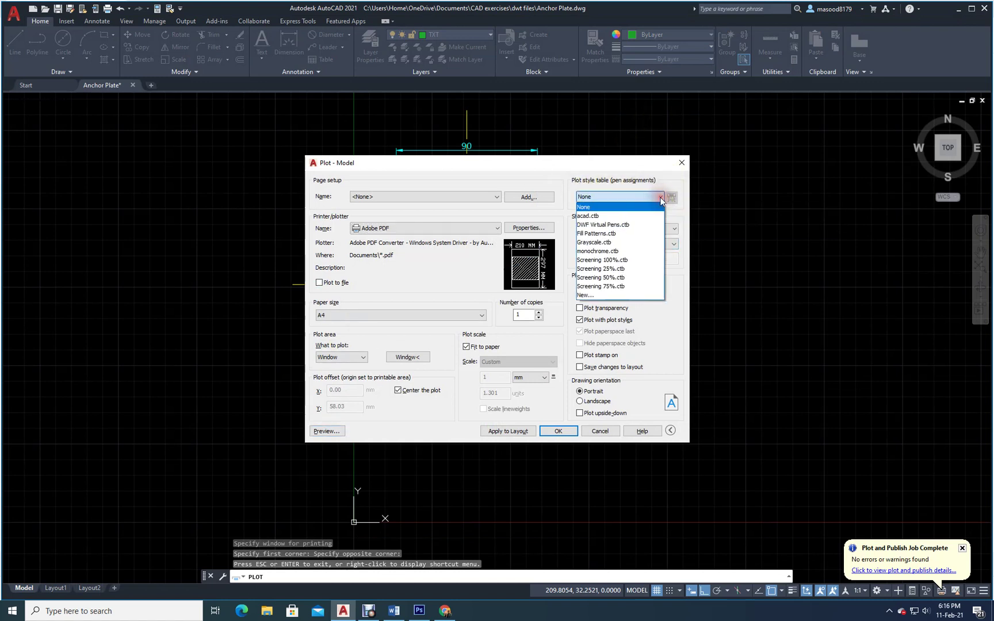
left_click(592, 251)
left_click(504, 326)
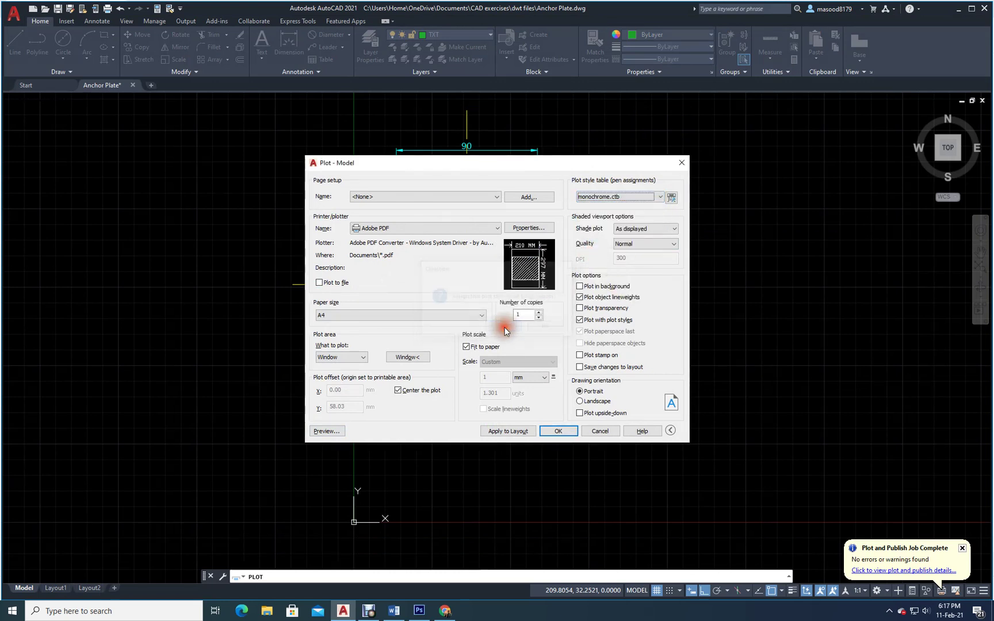
left_click(559, 431)
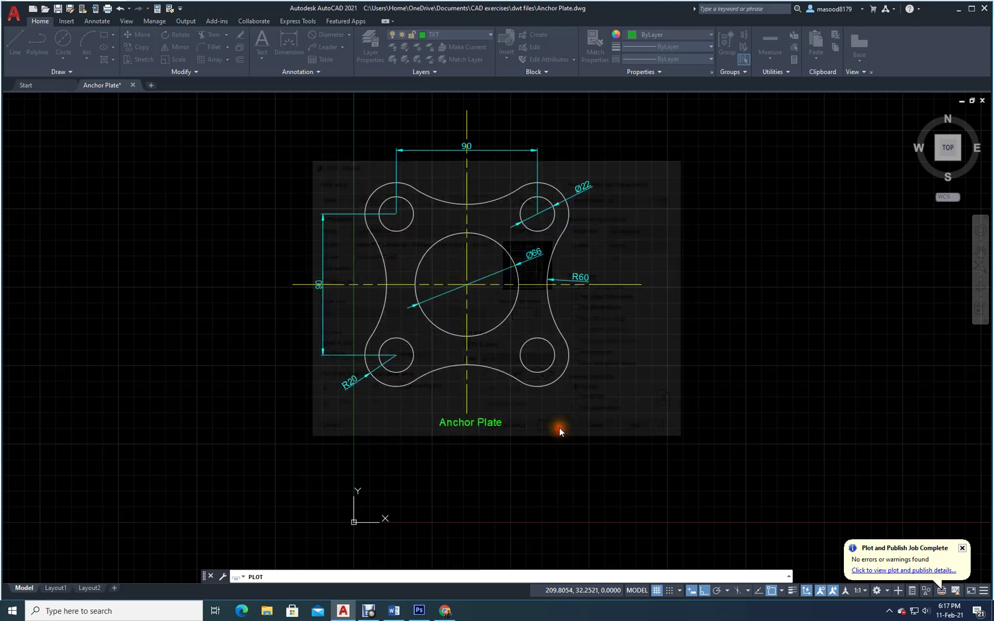
left_click(789, 449)
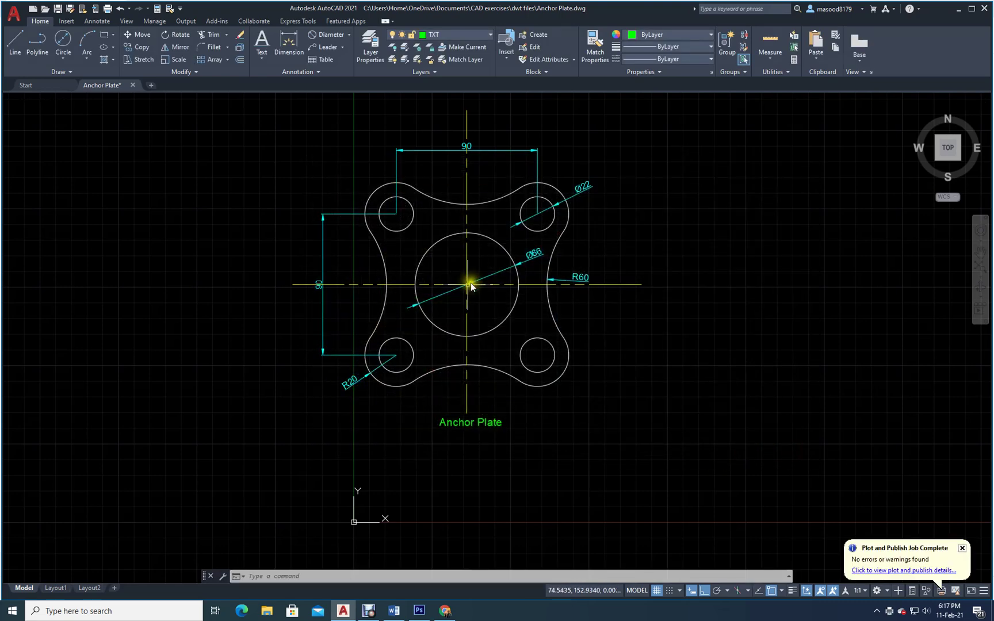
Set up a new plot with the Adobe PDF plotter and a window around the whole plate and title, centred on the paper.
left_click(108, 8)
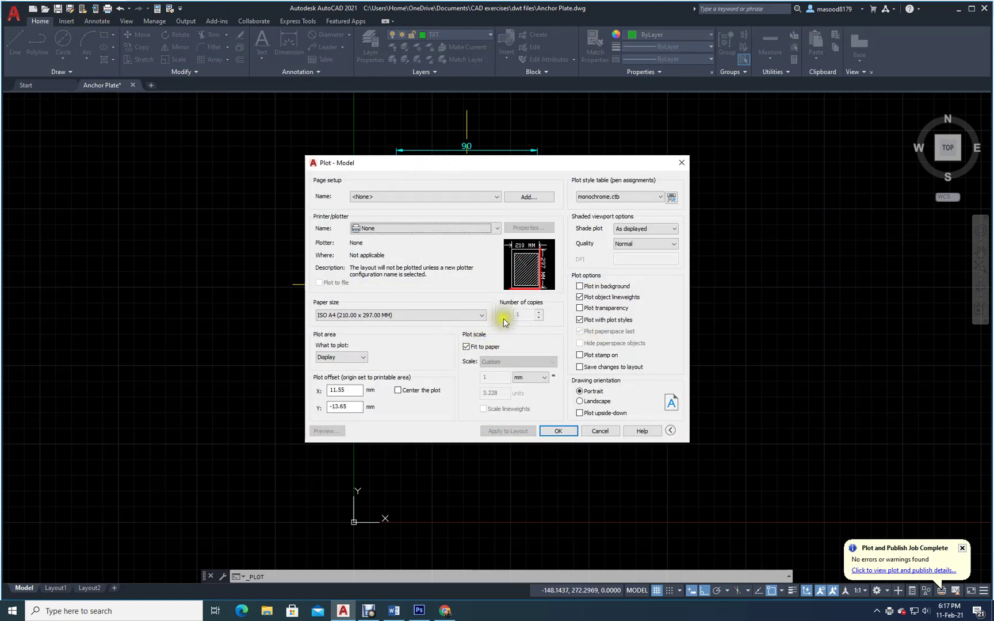
left_click(495, 229)
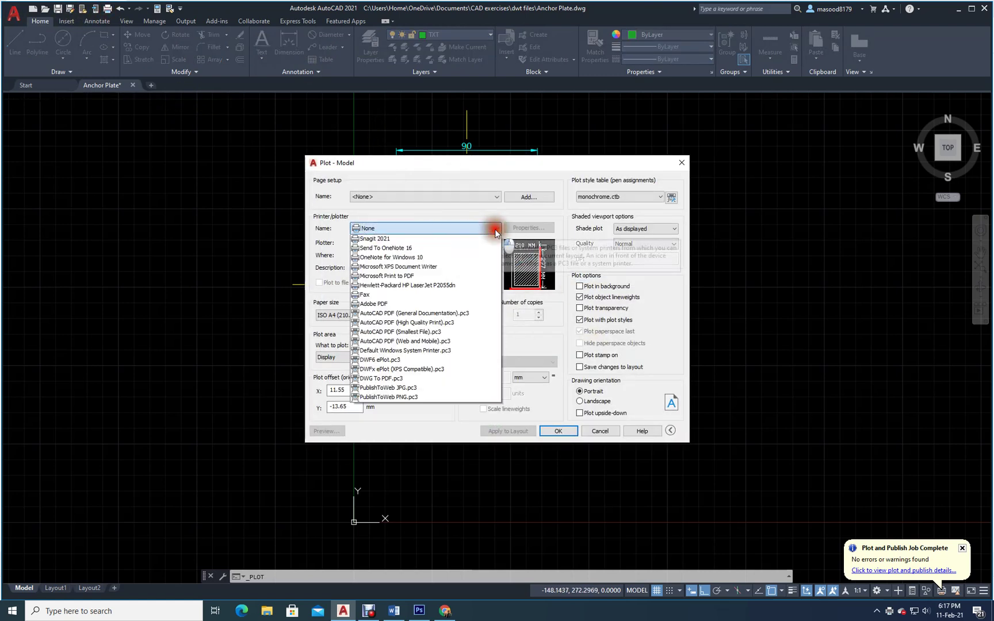
left_click(369, 314)
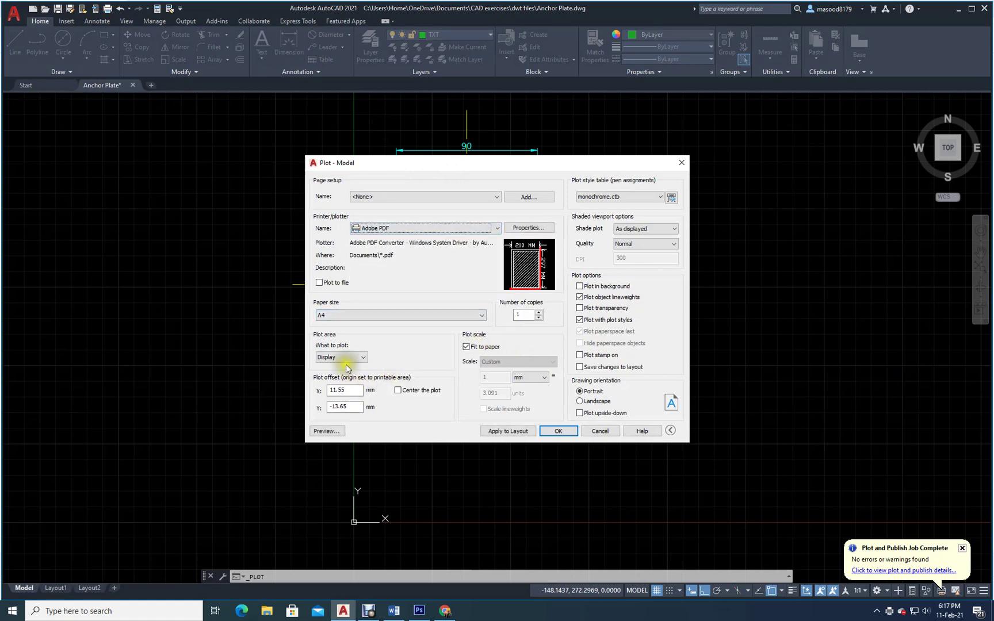
left_click(363, 357)
left_click(336, 391)
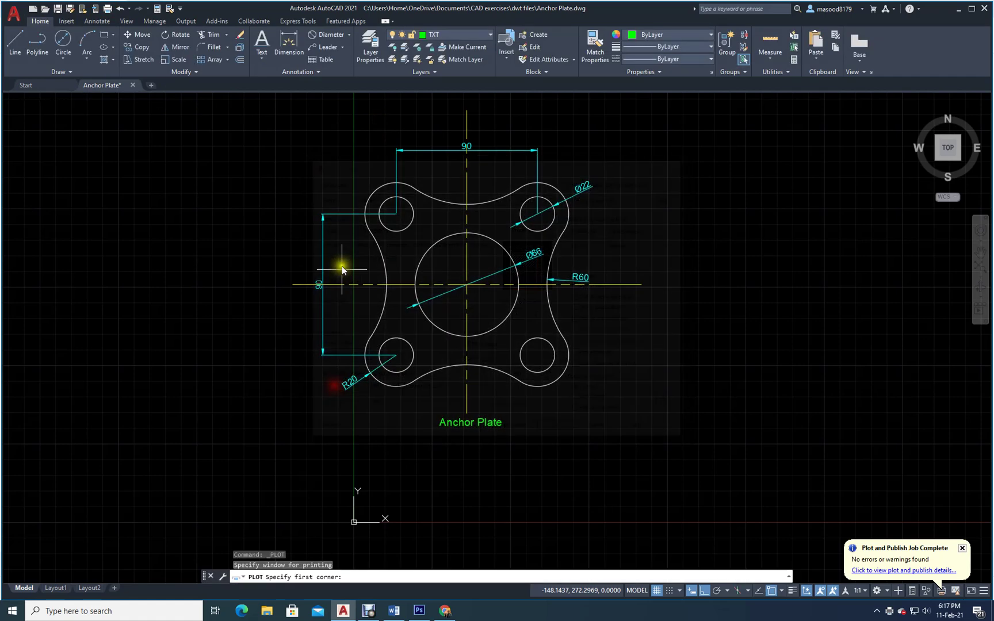
left_click(267, 105)
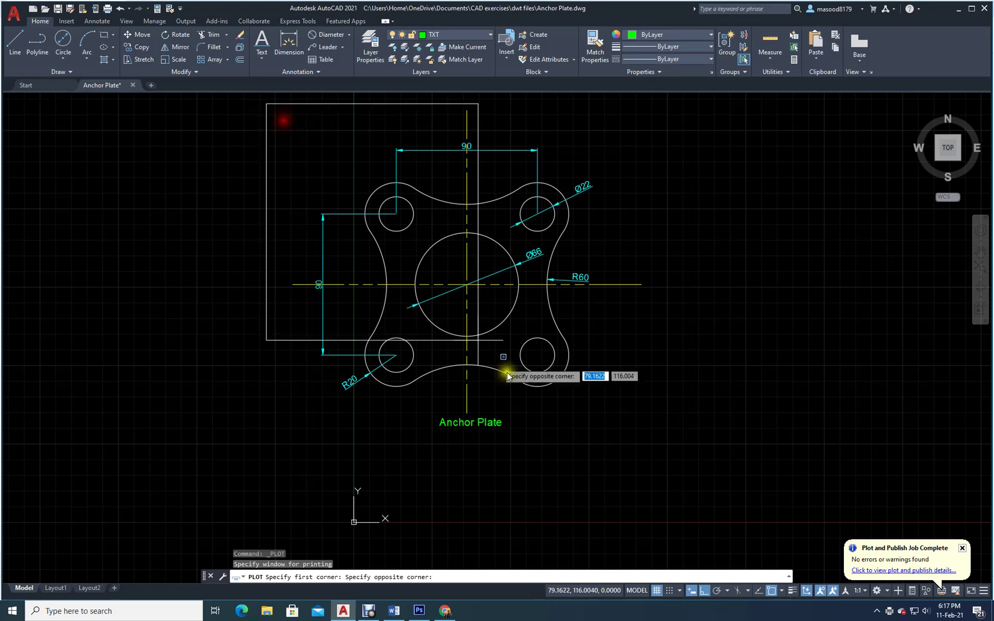
left_click(638, 479)
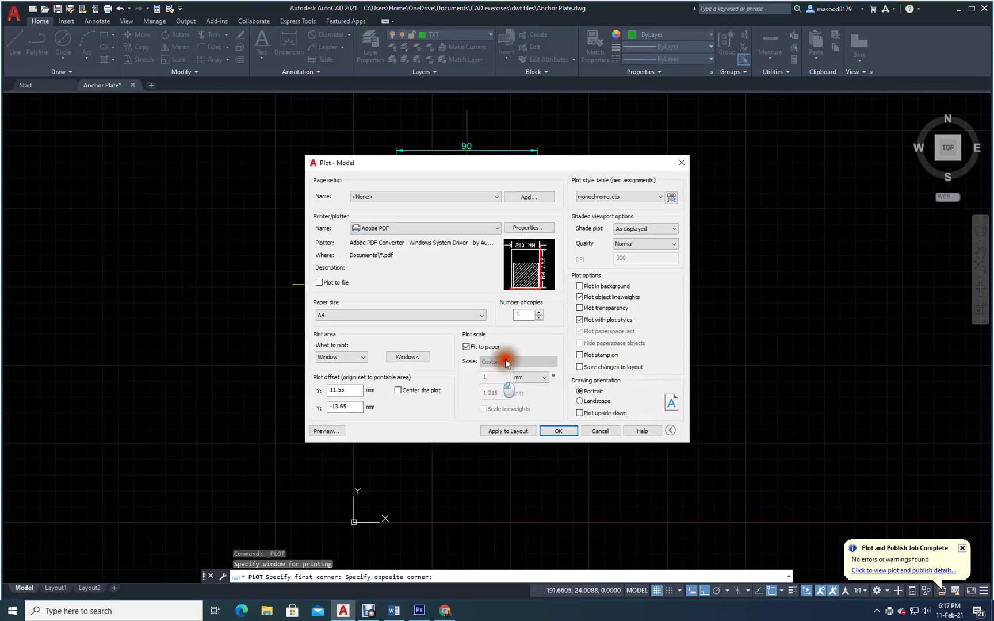
left_click(399, 391)
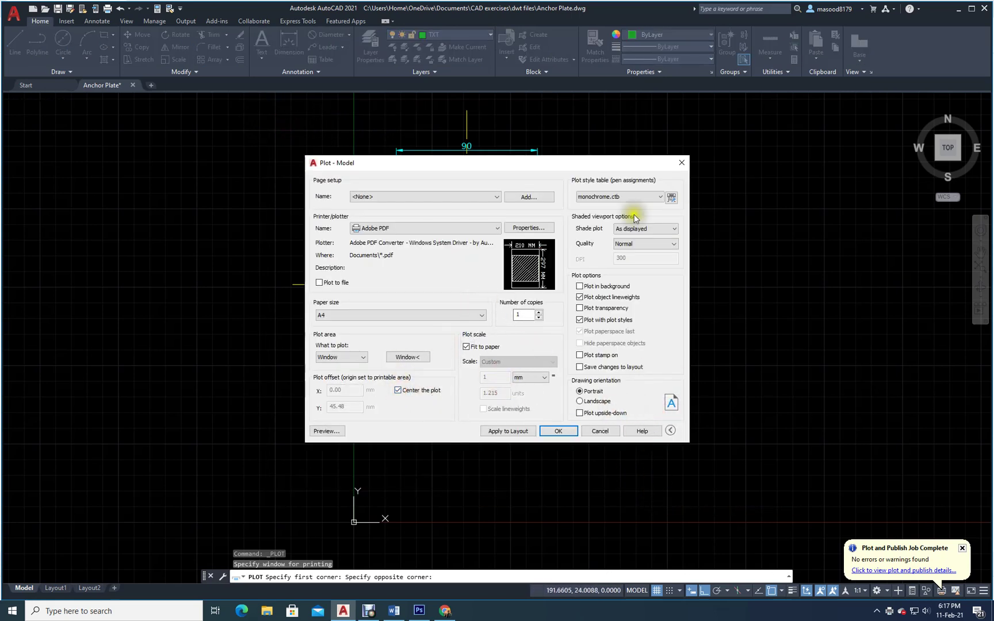
Assign the monochrome.ctb plot style table to all layouts and preview the plot.
left_click(660, 197)
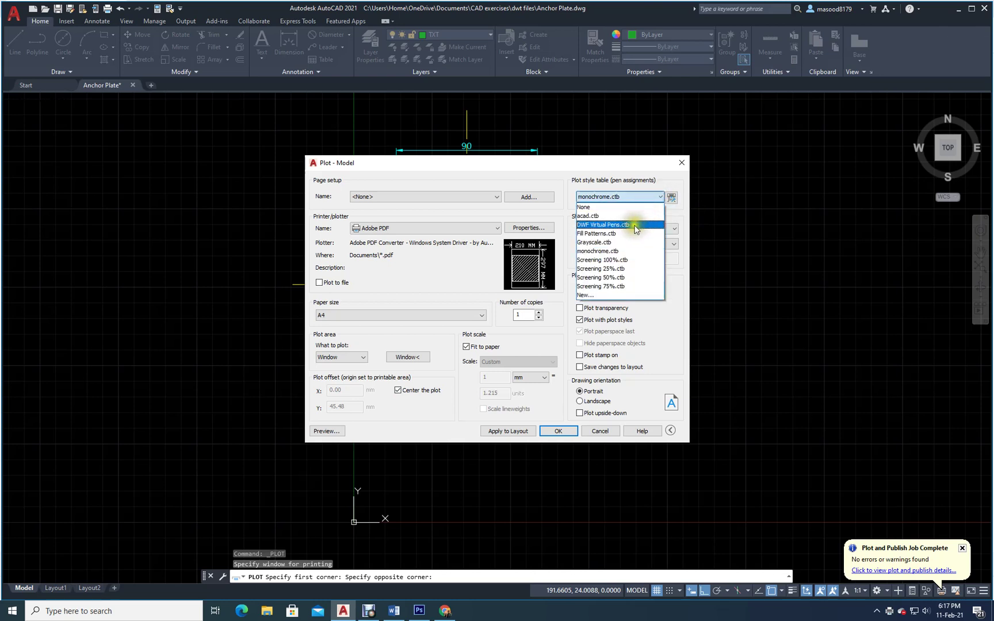
left_click(582, 253)
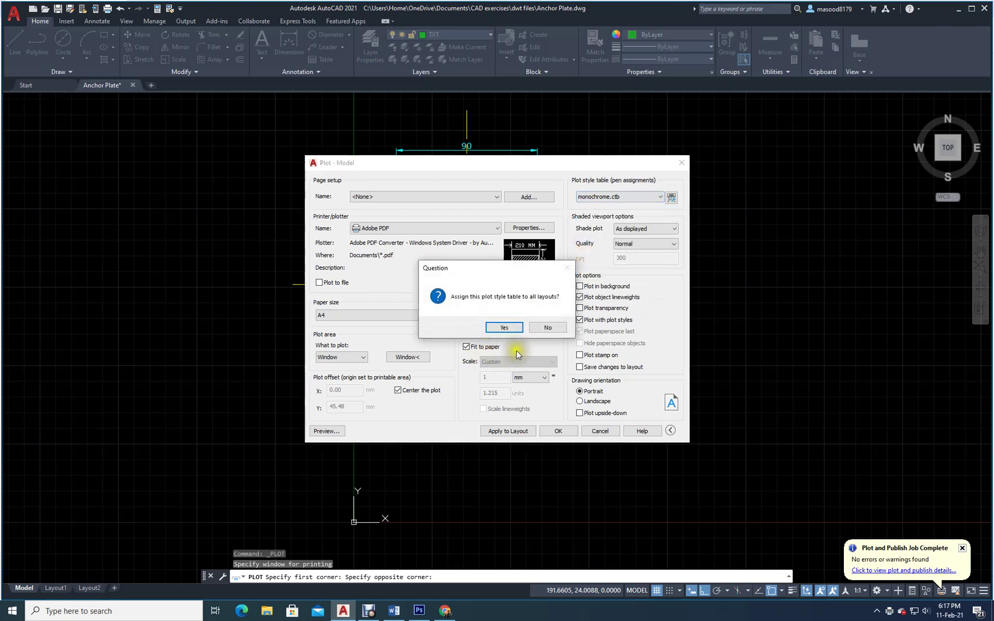
left_click(498, 328)
left_click(327, 431)
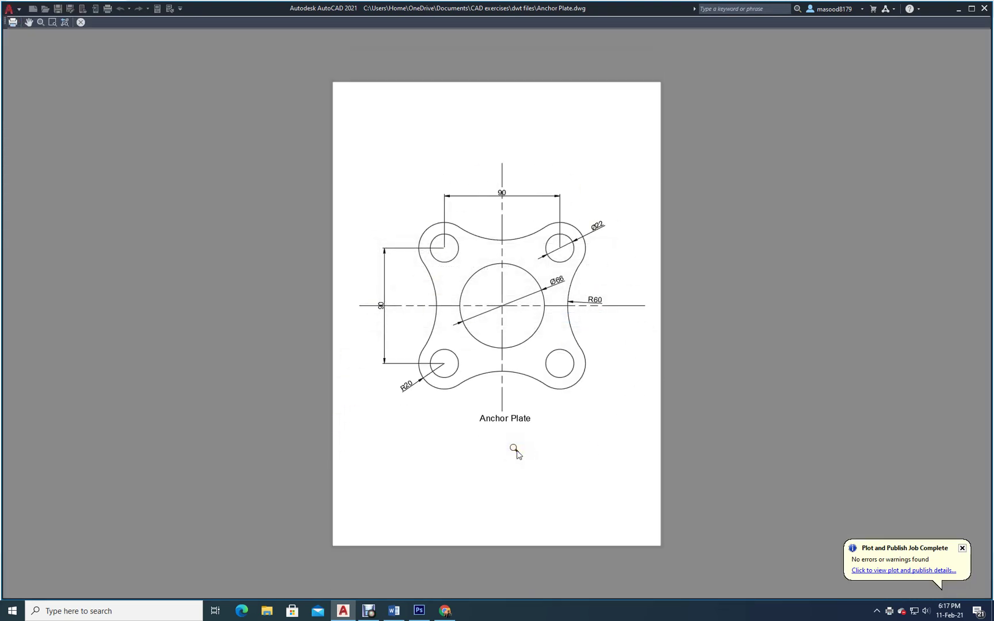
key("Escape")
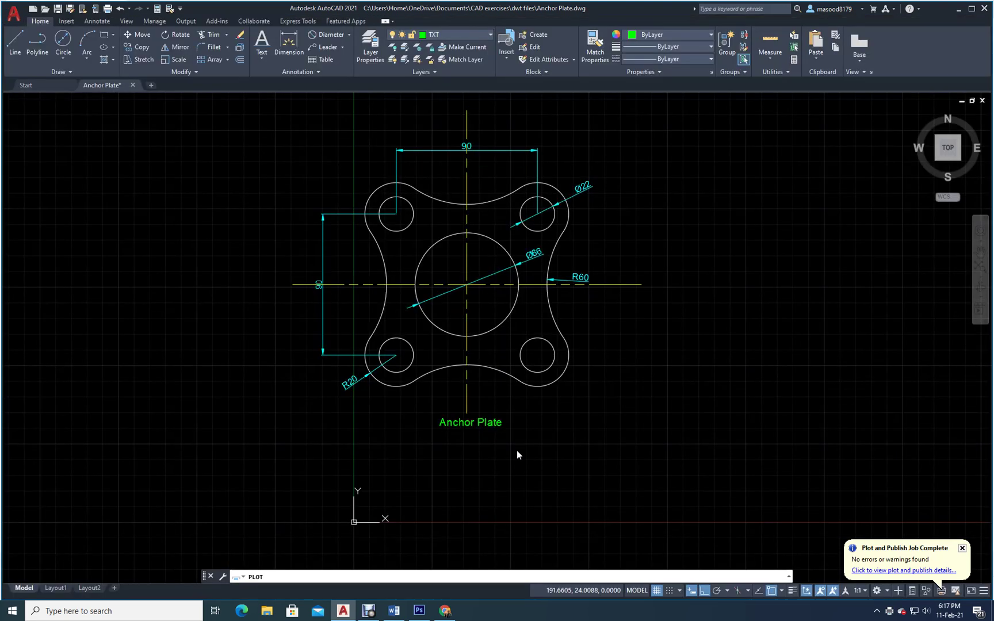
Plot the drawing and save the PDF as Anchor Plate in the pdf files folder of CAD exercises.
left_click(559, 431)
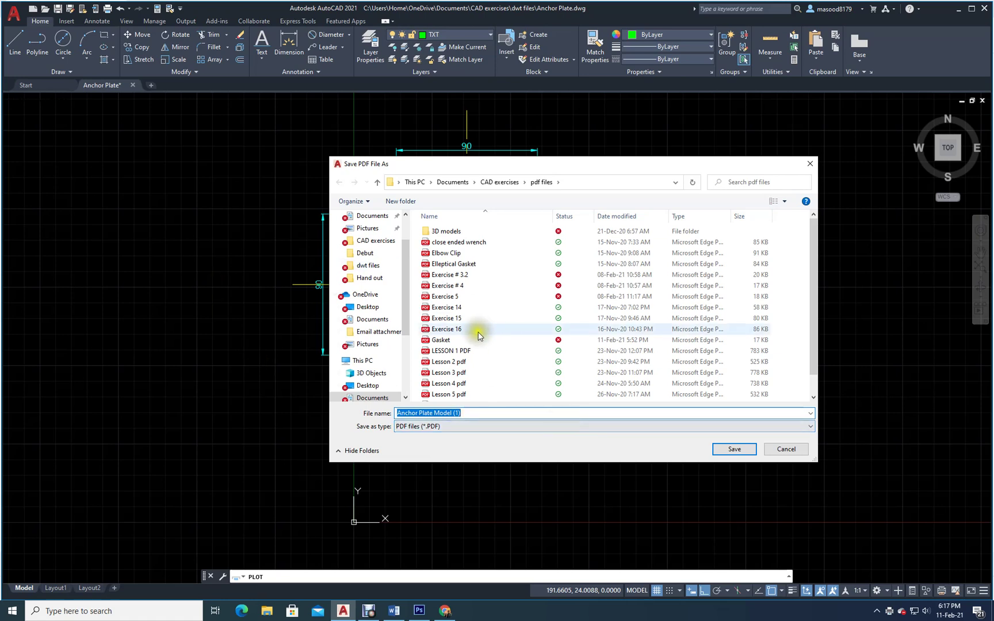
left_click(378, 242)
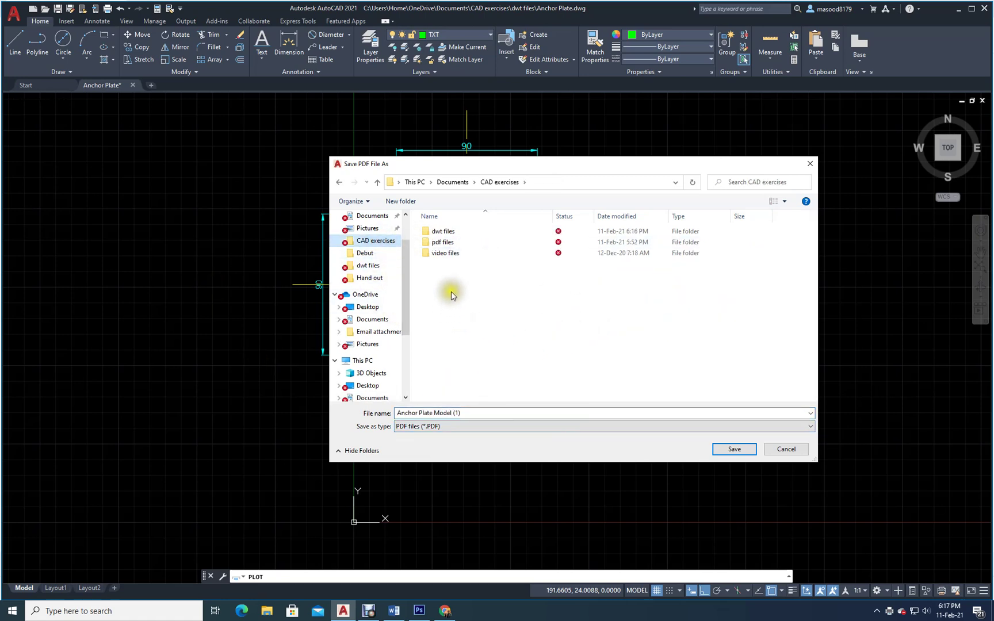
double_click(444, 243)
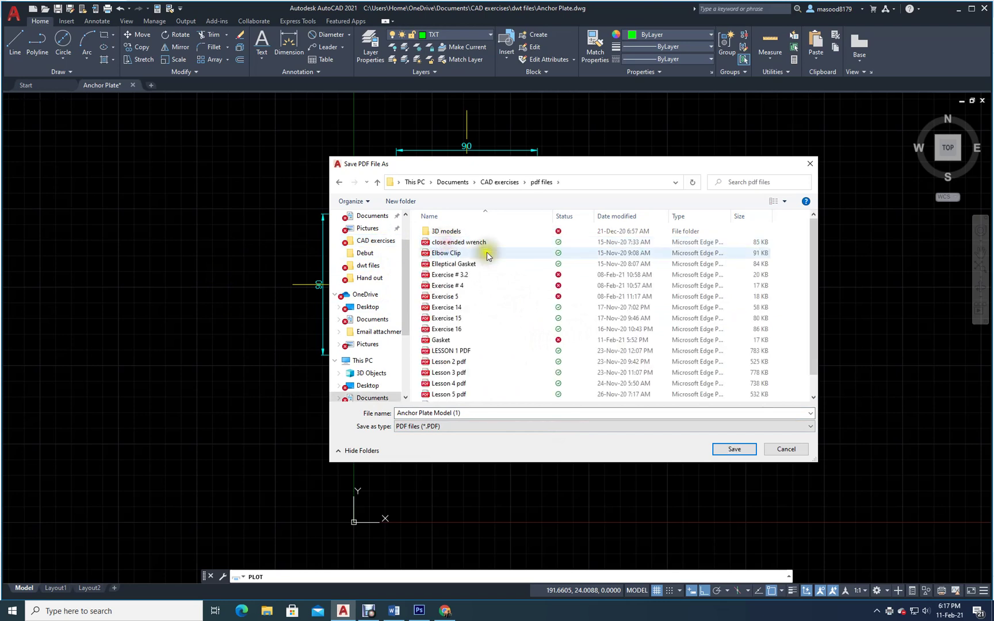
left_click(469, 413)
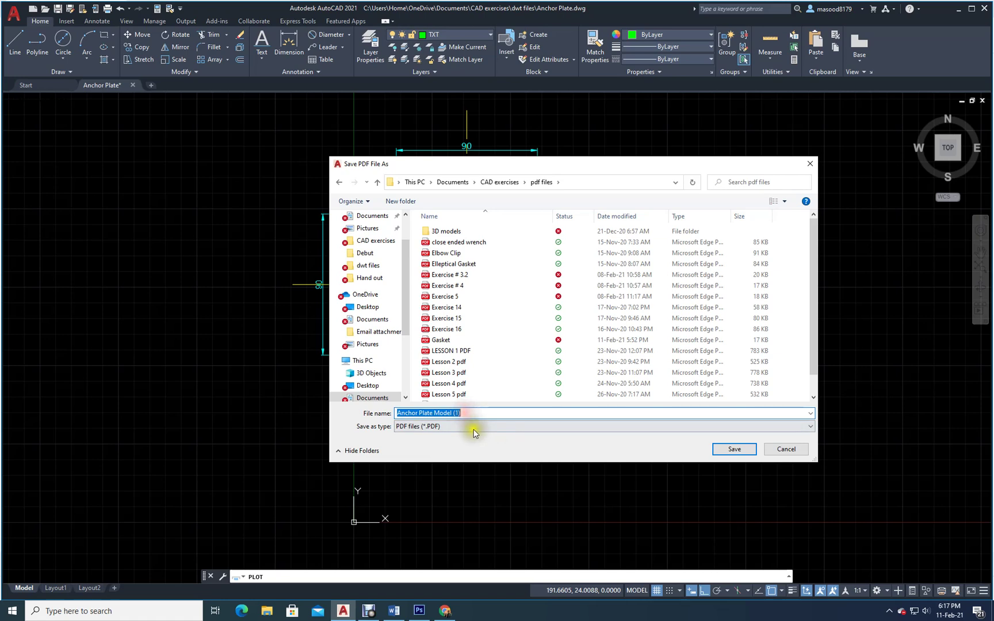
left_click(472, 413)
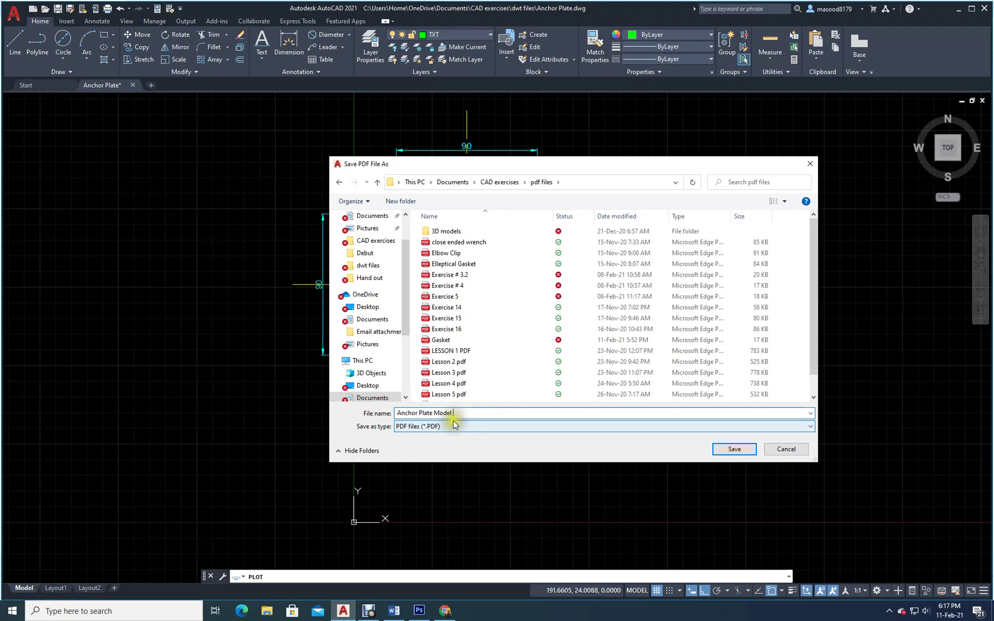
key("BackSpace")
key("BackSpace")
key("BackSpace")
key("BackSpace")
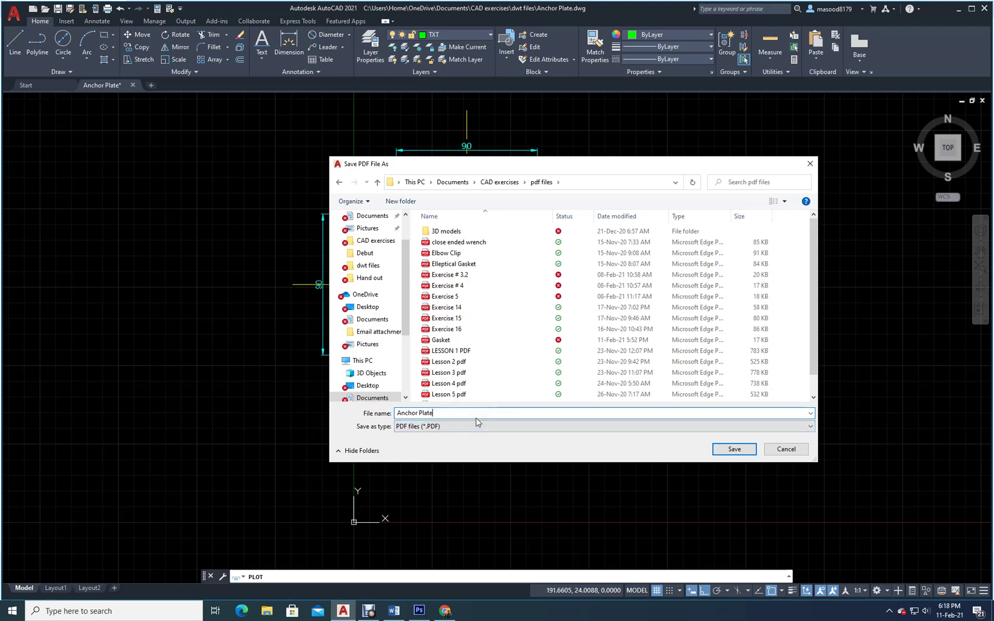
left_click(735, 450)
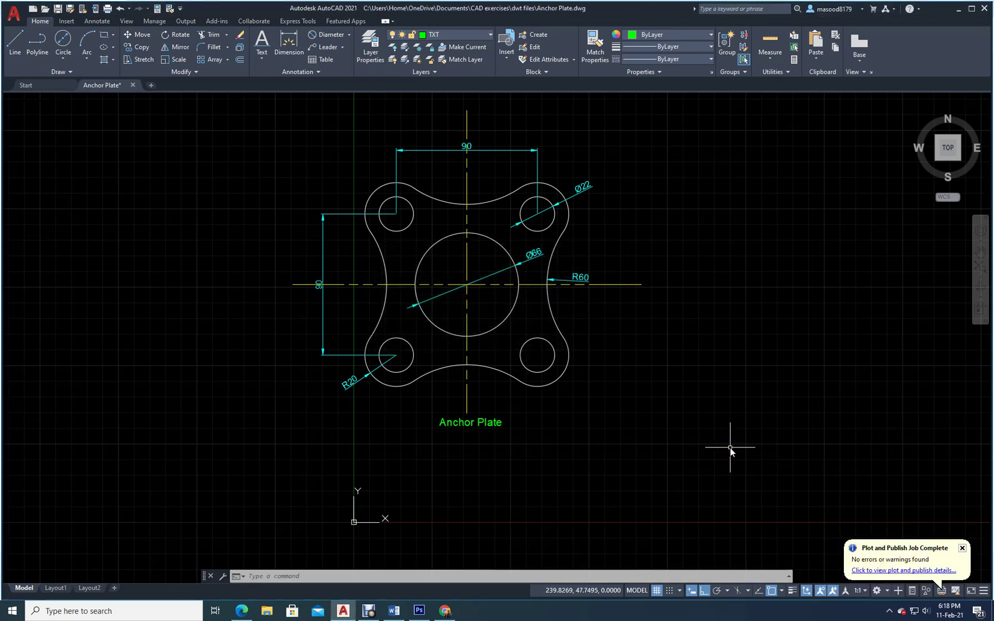